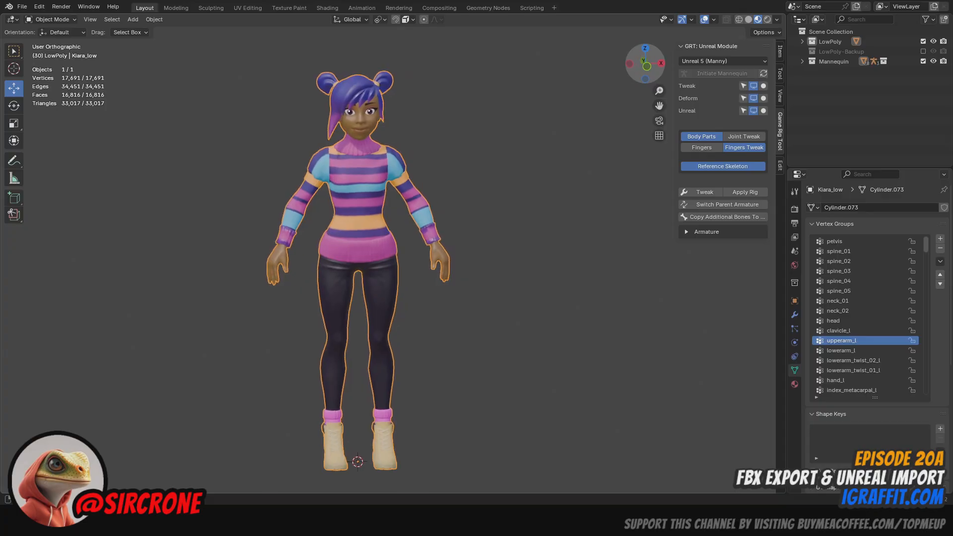
# - Switch the Kiara_low mesh to Weight Paint mode and show the weights of the pelvis vertex group
pyautogui.moveTo(645, 66); pyautogui.dragTo(663, 64)
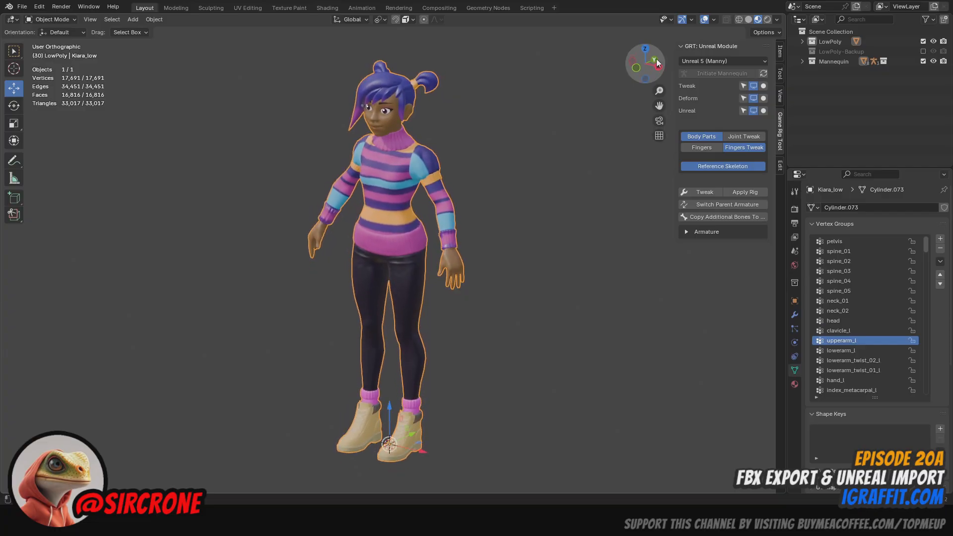
pyautogui.moveTo(659, 106); pyautogui.dragTo(692, 100)
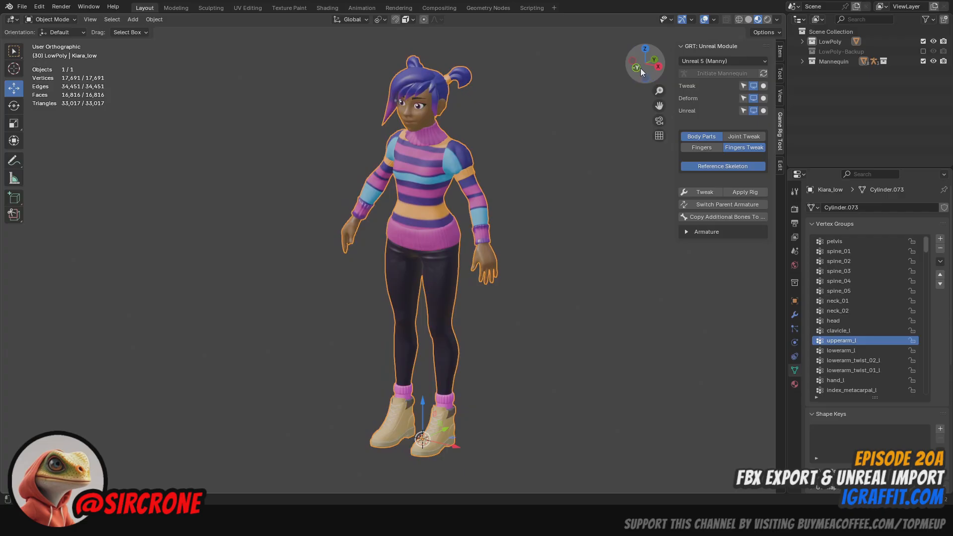
pyautogui.moveTo(639, 69); pyautogui.dragTo(647, 73)
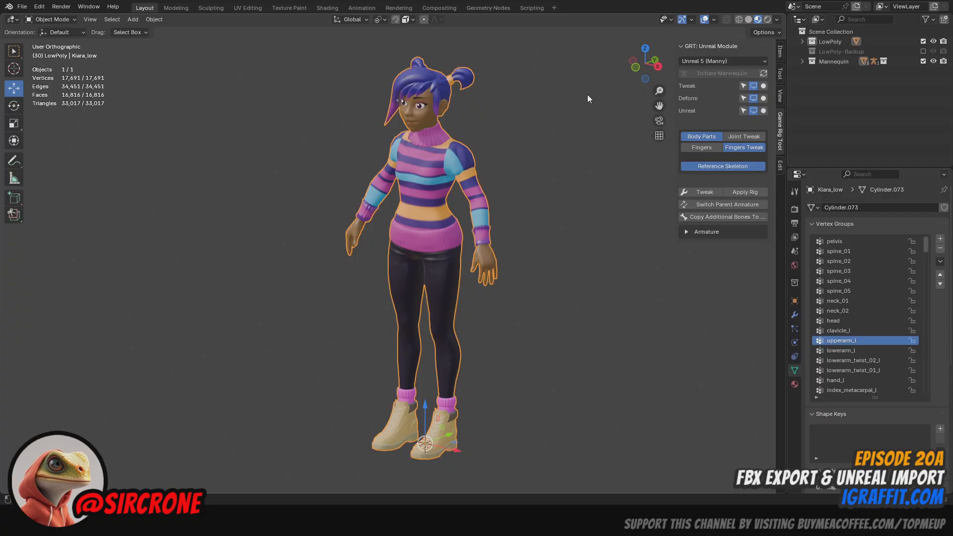
pyautogui.click(60, 18)
pyautogui.click(55, 75)
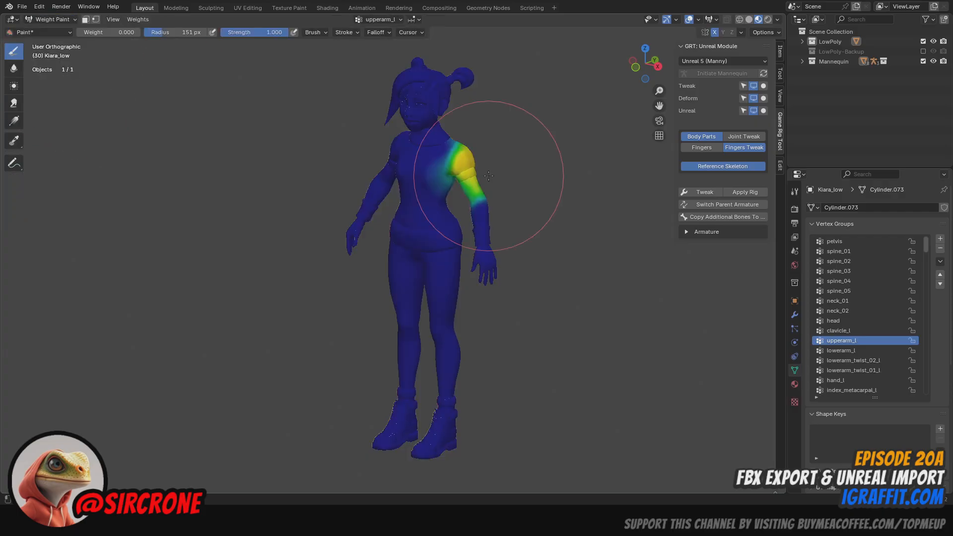
pyautogui.click(838, 242)
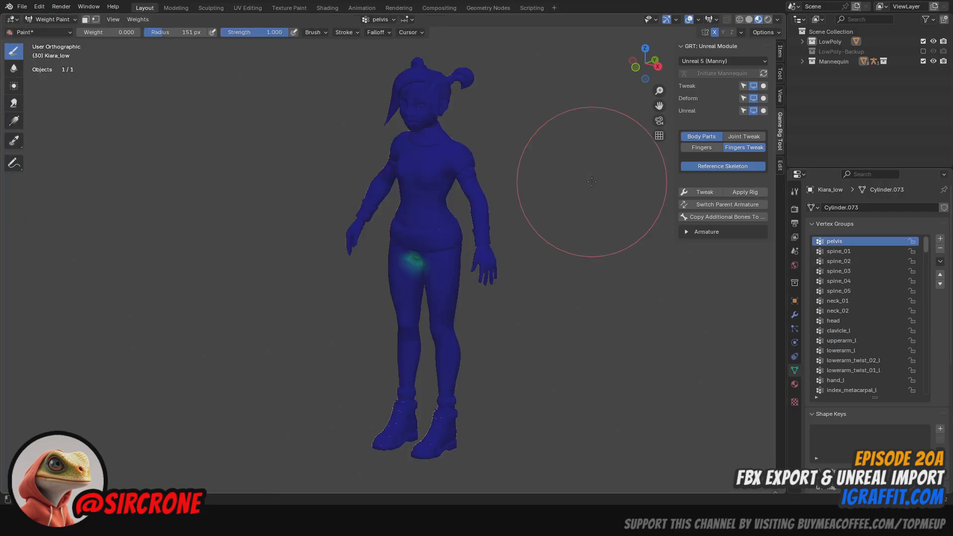
# - Inspect the weights of the spine_01, spine_02 and spine_03 vertex groups around the hips and waist
pyautogui.moveTo(645, 62); pyautogui.dragTo(477, 63)
pyautogui.click(873, 250)
pyautogui.scroll(2, 383, 180)
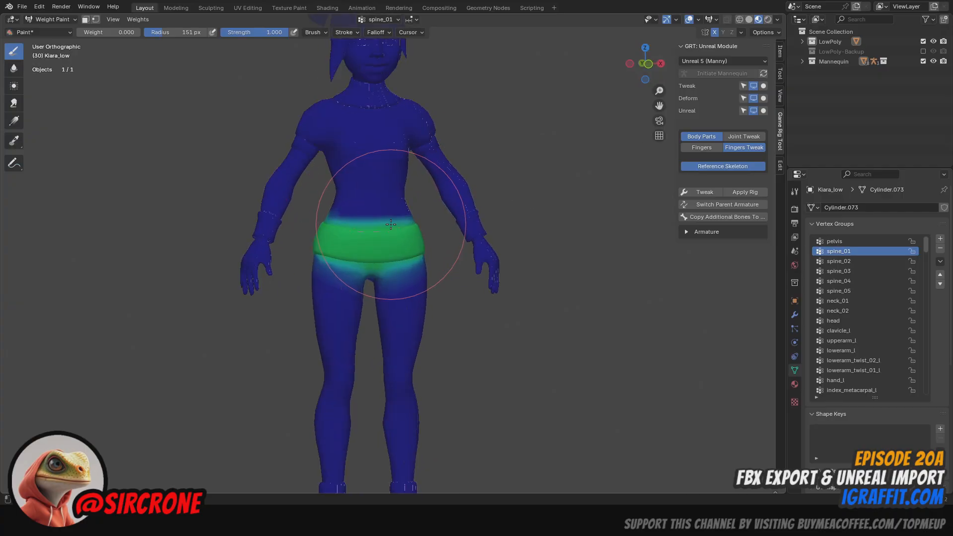
pyautogui.click(873, 261)
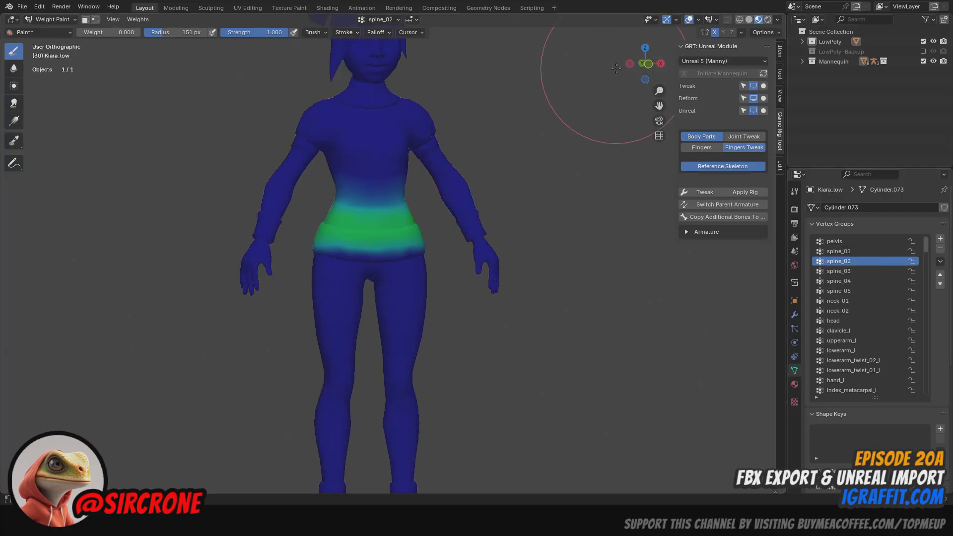
pyautogui.moveTo(645, 63); pyautogui.dragTo(551, 65)
pyautogui.click(847, 271)
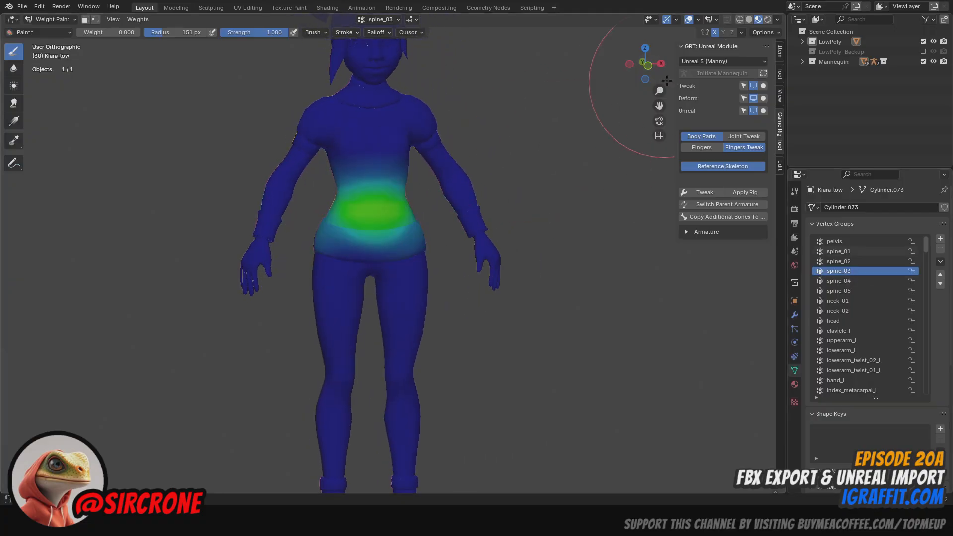
pyautogui.moveTo(646, 66)
pyautogui.mouseDown()
pyautogui.moveTo(476, 67)
pyautogui.moveTo(491, 67)
pyautogui.mouseUp()
pyautogui.scroll(4, 333, 208)
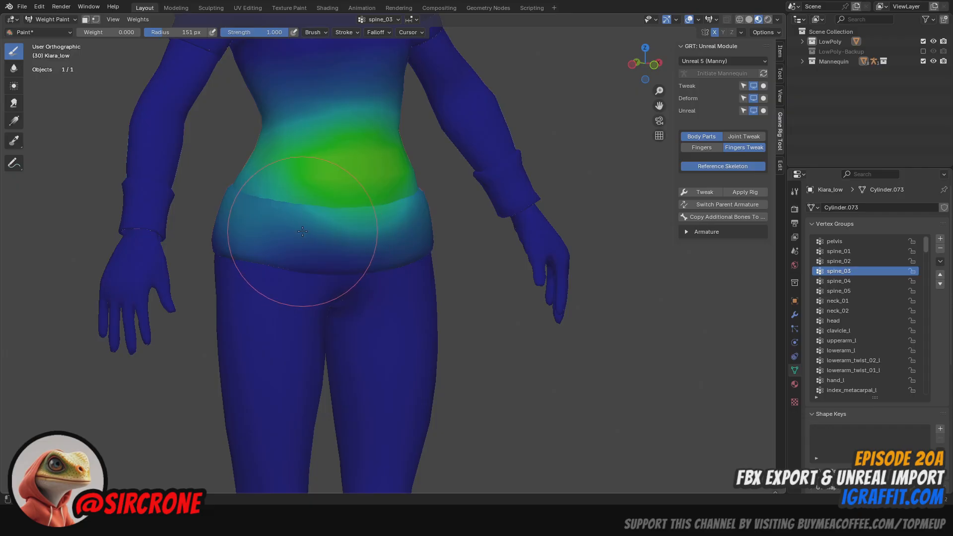
# - Inspect the spine_04 and spine_05 vertex group weights, viewing the upper back from the side
pyautogui.click(844, 282)
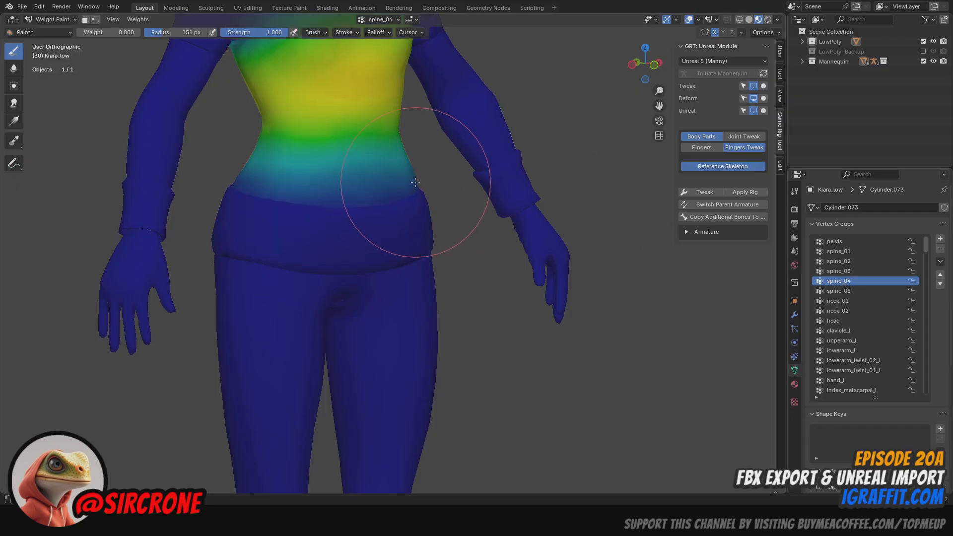
pyautogui.scroll(-2, 394, 196)
pyautogui.moveTo(650, 63)
pyautogui.mouseDown()
pyautogui.moveTo(844, 65)
pyautogui.moveTo(650, 63)
pyautogui.mouseUp()
pyautogui.click(844, 291)
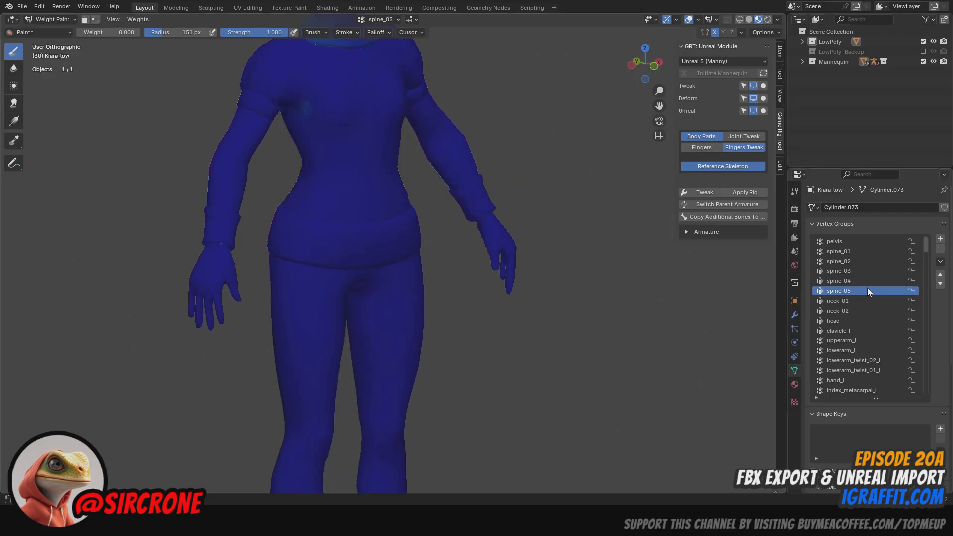
pyautogui.scroll(-3, 549, 119)
pyautogui.moveTo(645, 63); pyautogui.dragTo(694, 64)
pyautogui.moveTo(695, 64); pyautogui.dragTo(499, 117, button='middle')
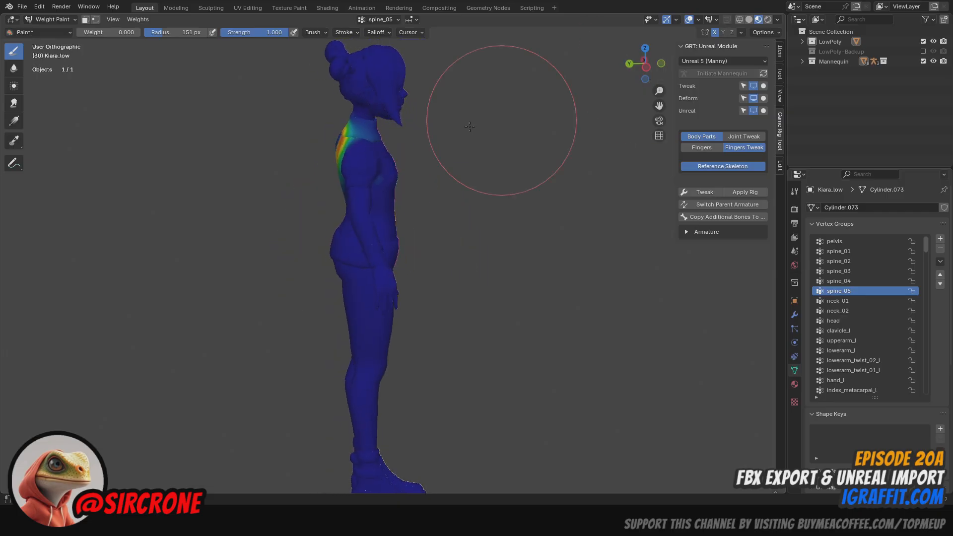
# - Inspect the neck_01, neck_02 and head vertex group weights on the upper body
pyautogui.moveTo(662, 63); pyautogui.dragTo(626, 65)
pyautogui.click(852, 301)
pyautogui.scroll(4, 361, 85)
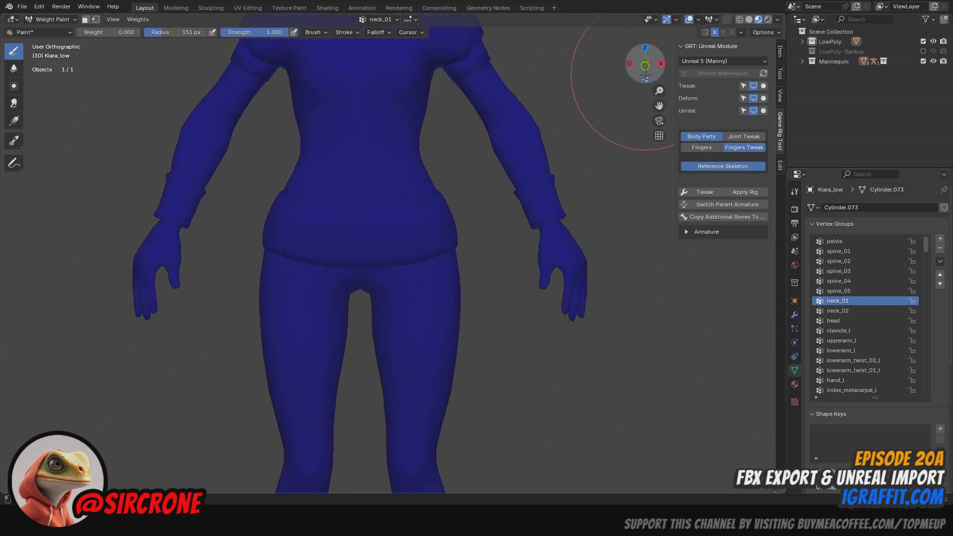
pyautogui.moveTo(659, 105); pyautogui.dragTo(669, 350)
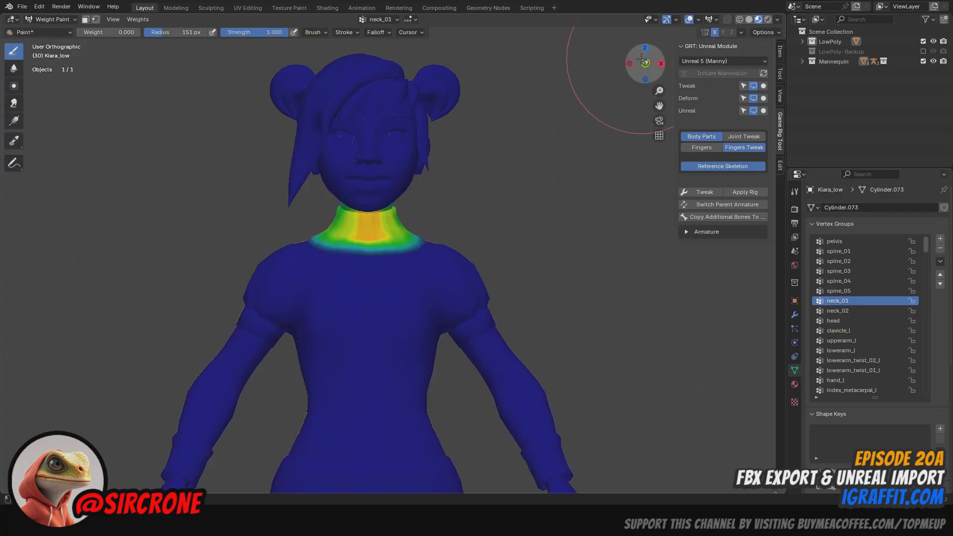
pyautogui.moveTo(641, 58); pyautogui.dragTo(637, 60)
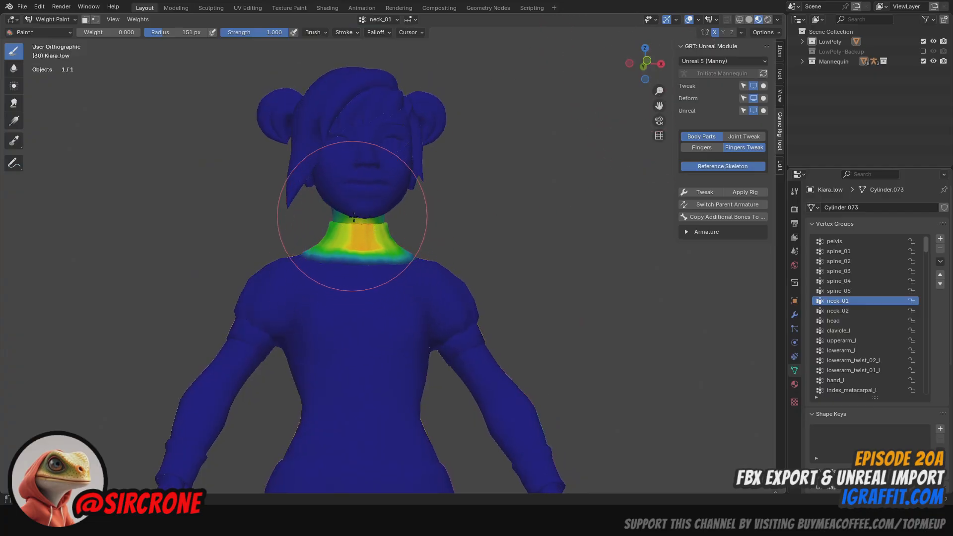
pyautogui.click(847, 311)
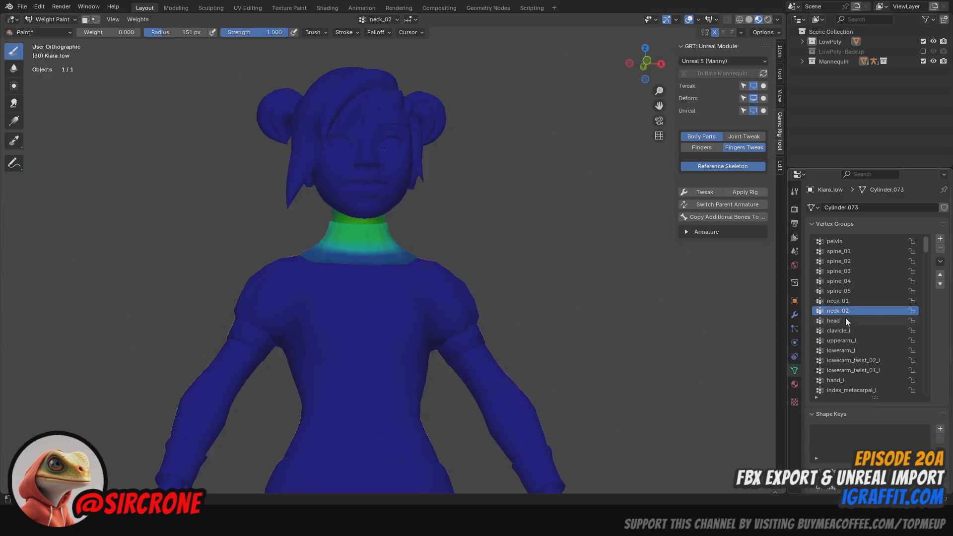
pyautogui.click(844, 320)
pyautogui.moveTo(628, 61)
pyautogui.mouseDown()
pyautogui.moveTo(608, 62)
pyautogui.moveTo(620, 63)
pyautogui.moveTo(564, 94)
pyautogui.mouseUp()
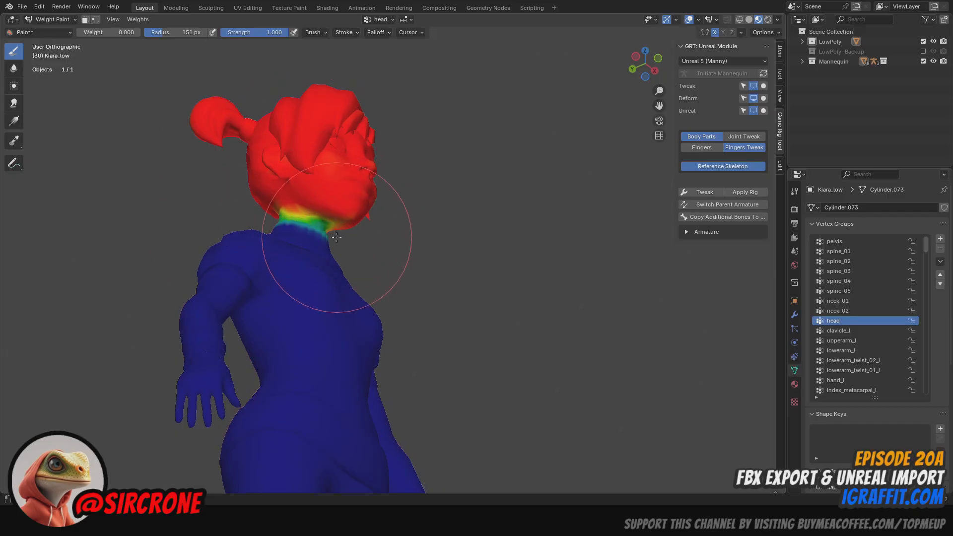
# - Inspect the clavicle_l and upperarm_l vertex group weights on the left shoulder
pyautogui.moveTo(652, 60); pyautogui.dragTo(641, 50)
pyautogui.click(846, 329)
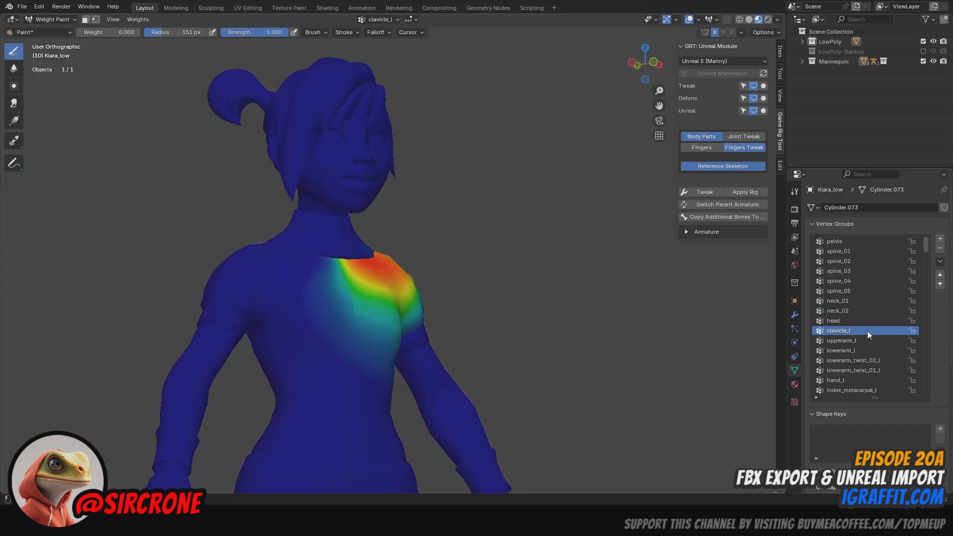
pyautogui.click(844, 340)
pyautogui.moveTo(641, 63); pyautogui.dragTo(626, 62)
# - Examine the lowerarm_l vertex group weights up close around the left forearm, cuff and wrist
pyautogui.click(850, 351)
pyautogui.scroll(-4, 559, 255)
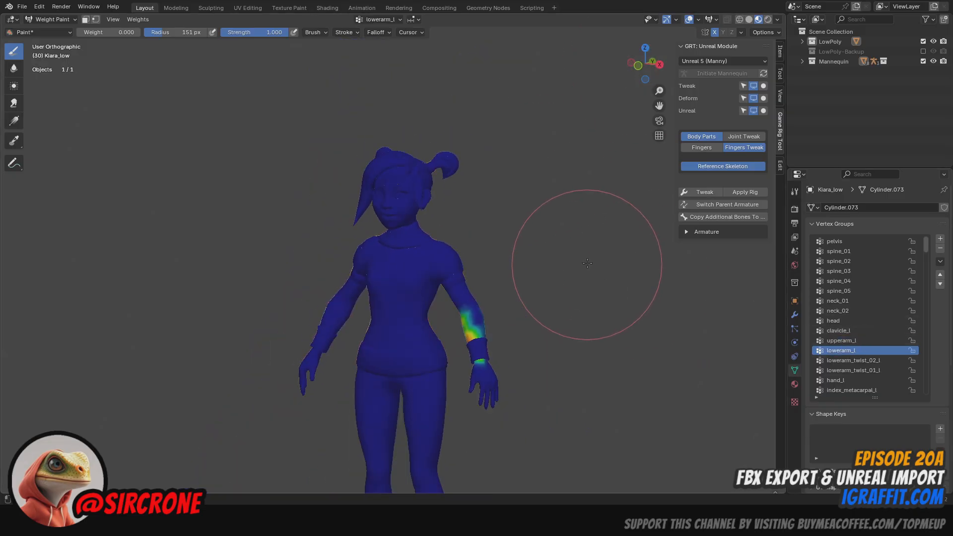
pyautogui.moveTo(645, 63)
pyautogui.mouseDown()
pyautogui.moveTo(638, 105)
pyautogui.moveTo(654, 29)
pyautogui.moveTo(603, 27)
pyautogui.mouseUp()
pyautogui.scroll(4, 542, 308)
pyautogui.scroll(3, 530, 279)
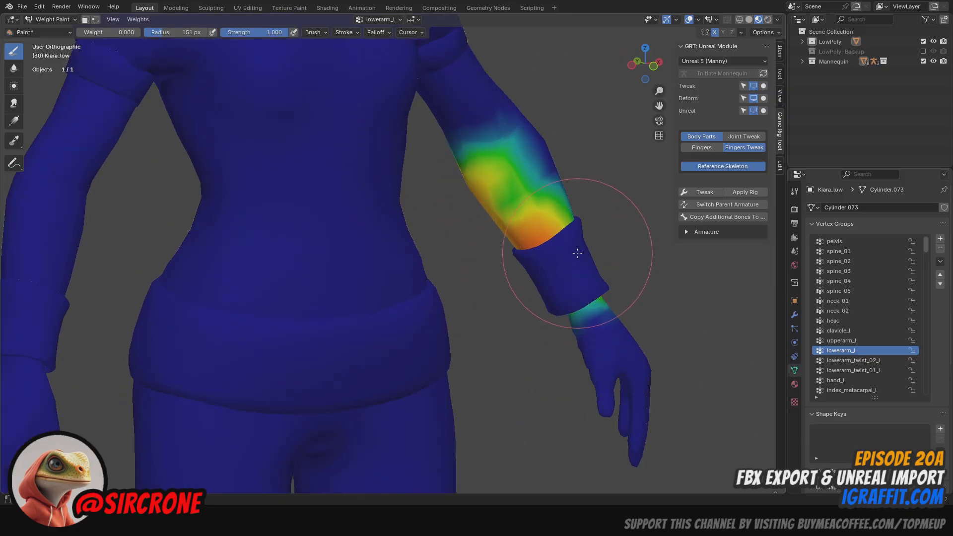
pyautogui.moveTo(659, 105); pyautogui.dragTo(545, 79)
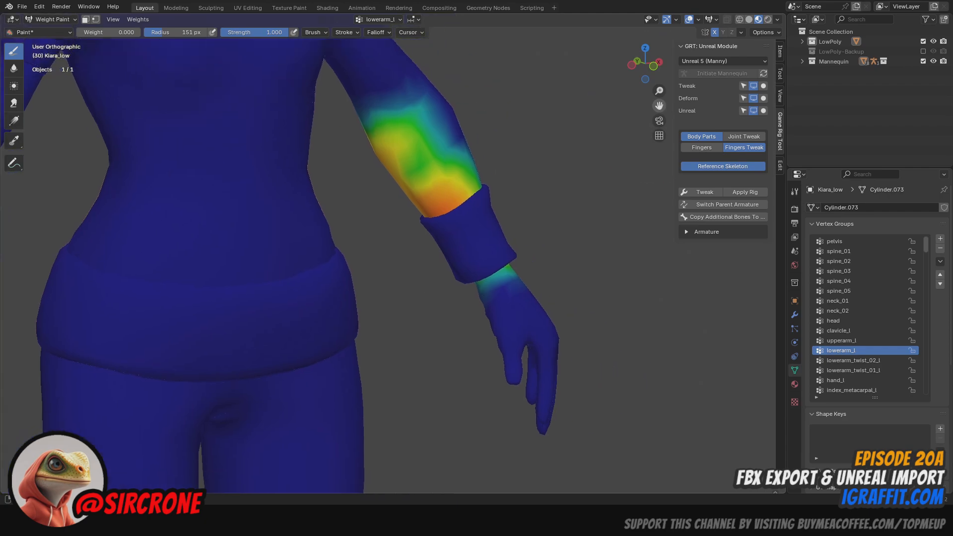
pyautogui.moveTo(645, 63); pyautogui.dragTo(623, 92)
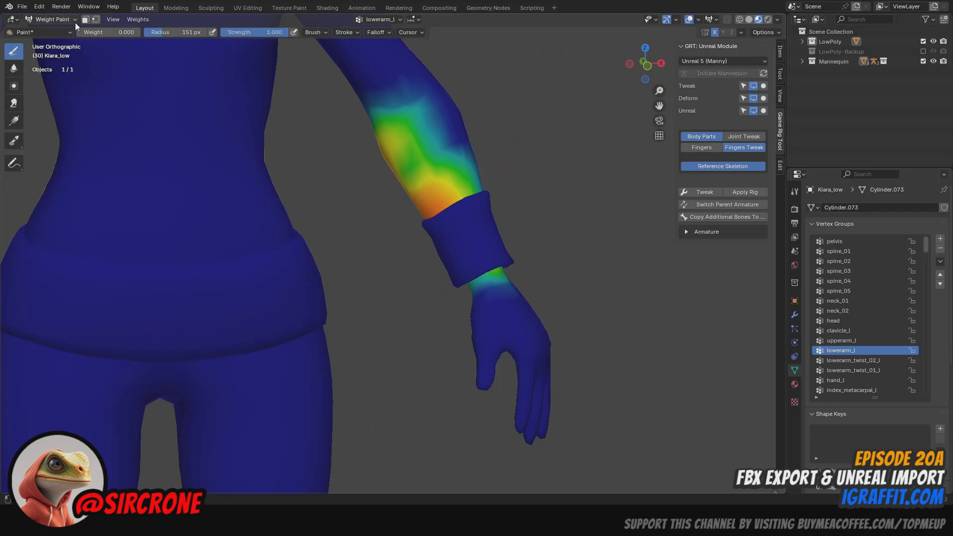
# - Inspect the lowerarm_twist_02_l and lowerarm_twist_01_l vertex group weights on the left forearm
pyautogui.click(58, 19)
pyautogui.click(60, 17)
pyautogui.click(850, 362)
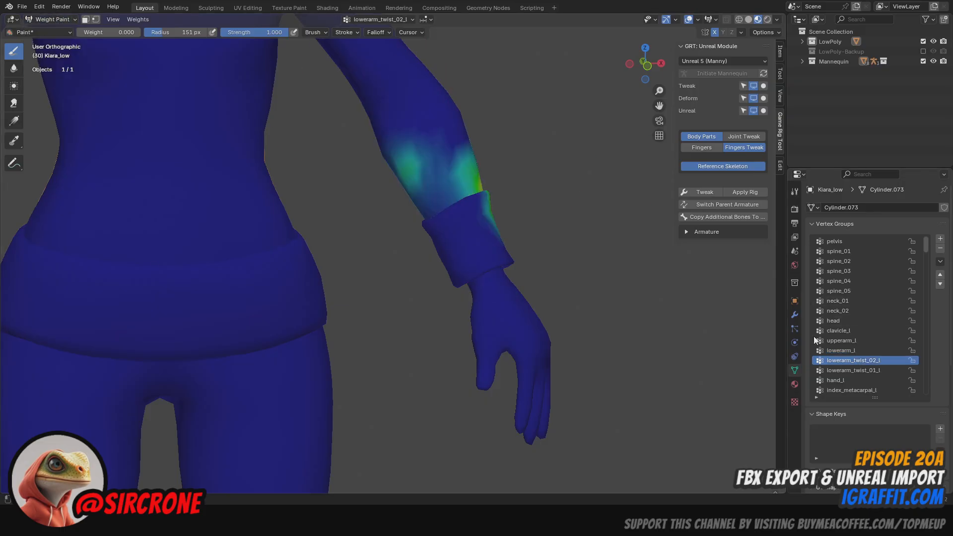
pyautogui.scroll(-4, 531, 170)
pyautogui.click(661, 63)
pyautogui.moveTo(645, 63); pyautogui.dragTo(720, 64)
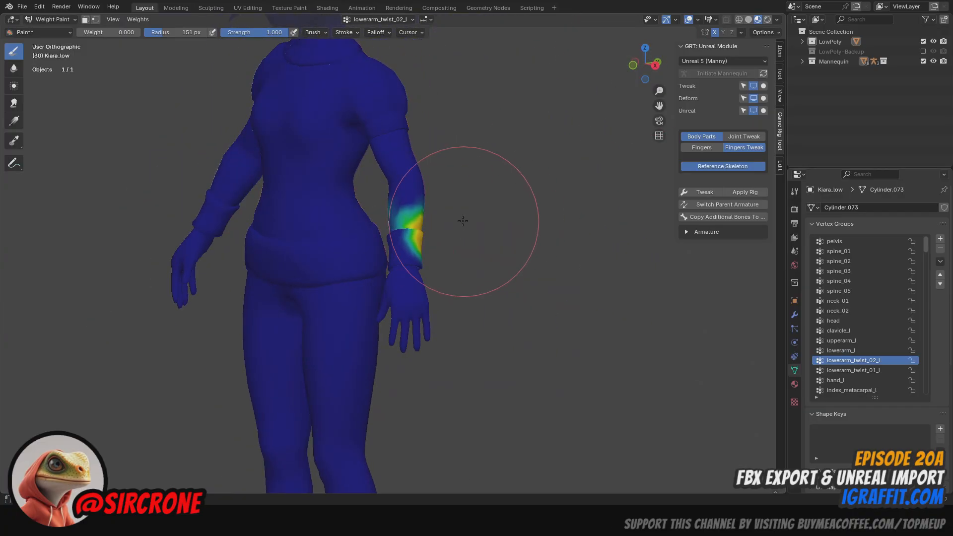
pyautogui.click(876, 370)
# - Compare the hand_l and index_metacarpal_l vertex group weights on the back of the left hand
pyautogui.click(852, 380)
pyautogui.moveTo(645, 63)
pyautogui.mouseDown()
pyautogui.moveTo(581, 64)
pyautogui.moveTo(643, 63)
pyautogui.mouseUp()
pyautogui.scroll(3, 422, 311)
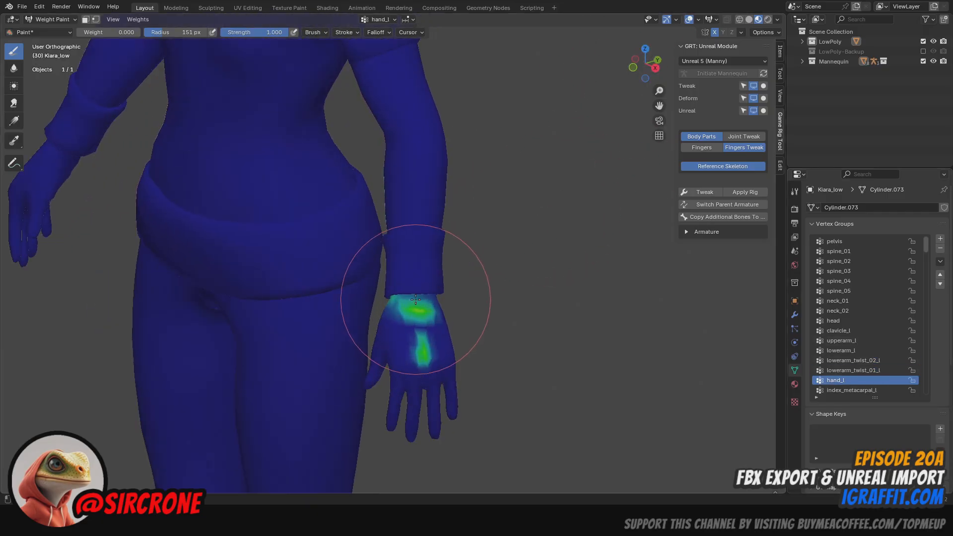
pyautogui.scroll(-3, 868, 347)
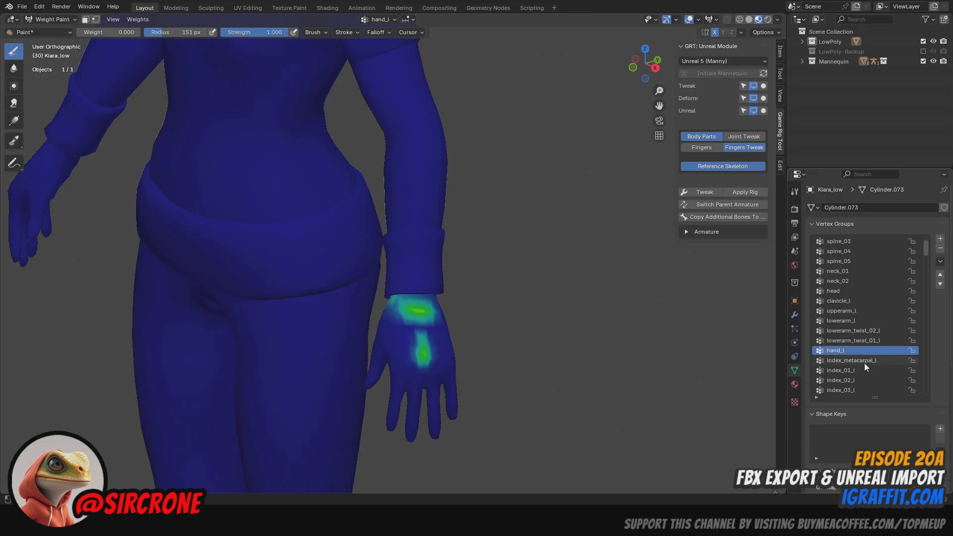
pyautogui.click(863, 360)
pyautogui.scroll(-3, 500, 213)
pyautogui.moveTo(642, 78); pyautogui.dragTo(631, 78)
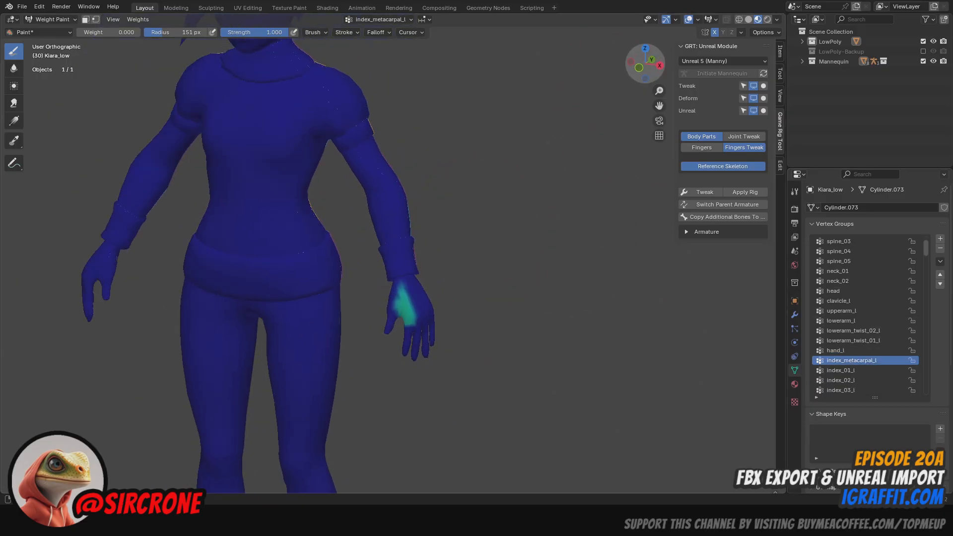
pyautogui.click(837, 351)
pyautogui.scroll(5, 400, 362)
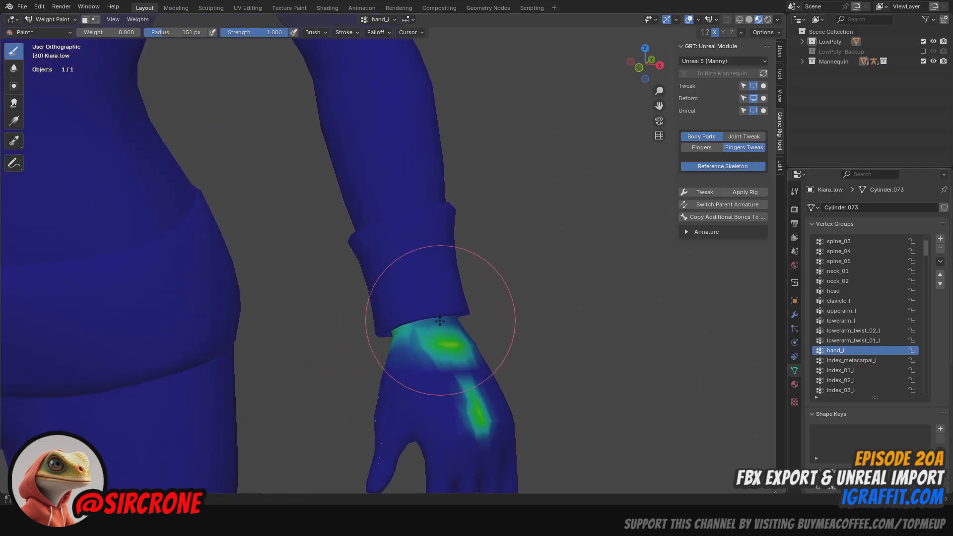
pyautogui.click(881, 361)
pyautogui.scroll(-2, 611, 253)
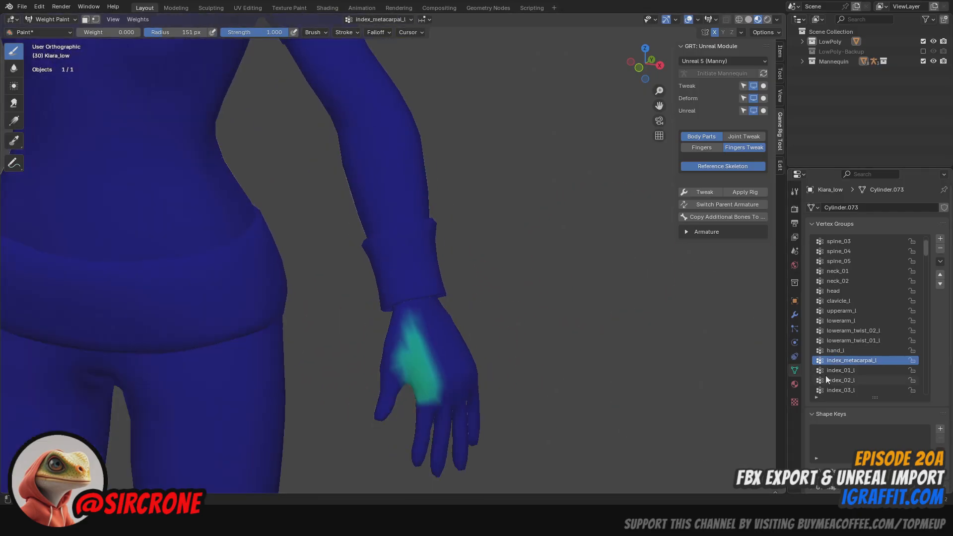
# - Inspect the weights of the left index and middle finger vertex groups, including index_01_l, index_03_l and middle_03_l
pyautogui.click(842, 370)
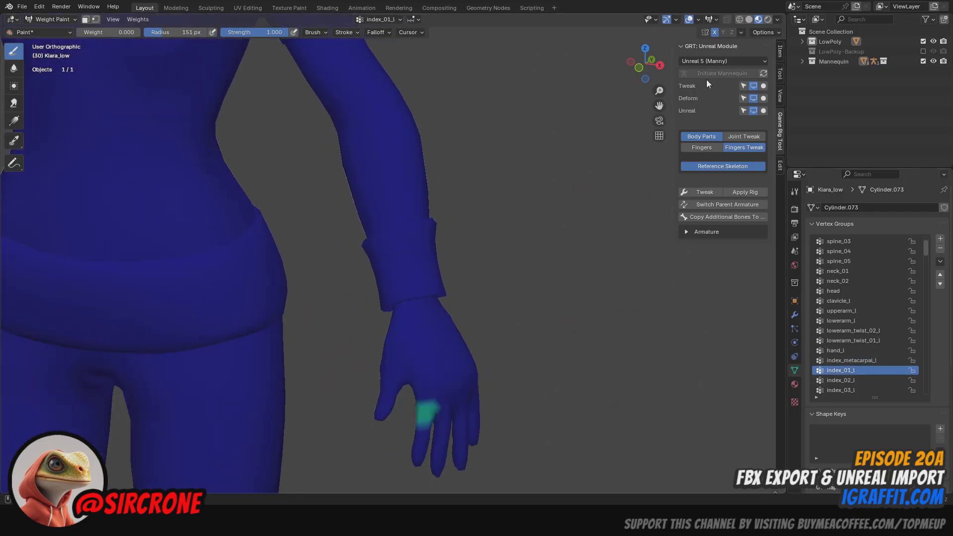
pyautogui.click(848, 390)
pyautogui.scroll(-3, 496, 397)
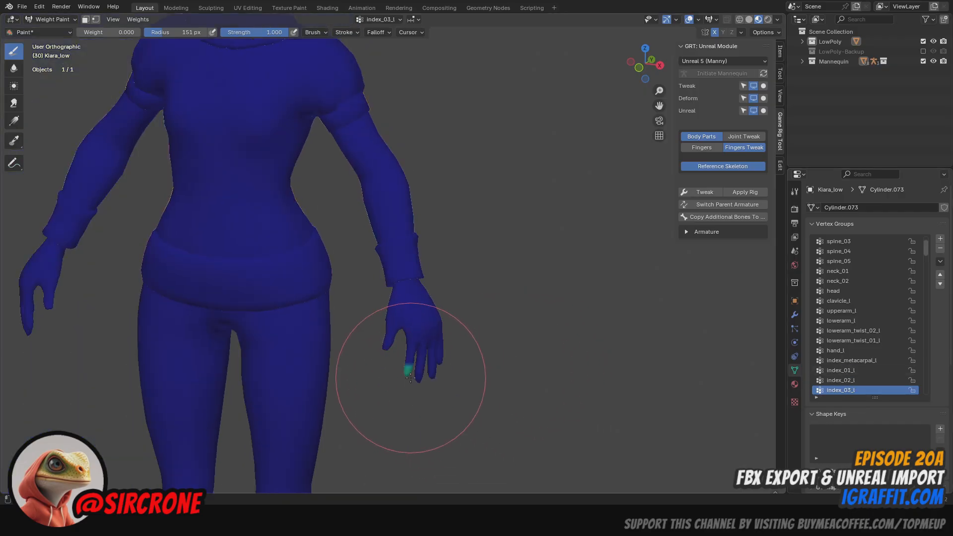
pyautogui.scroll(-5, 839, 348)
pyautogui.click(842, 359)
pyautogui.click(844, 350)
pyautogui.click(843, 361)
pyautogui.click(851, 380)
# - Check the left thumb, pinky and ring finger vertex group weights
pyautogui.scroll(-5, 858, 349)
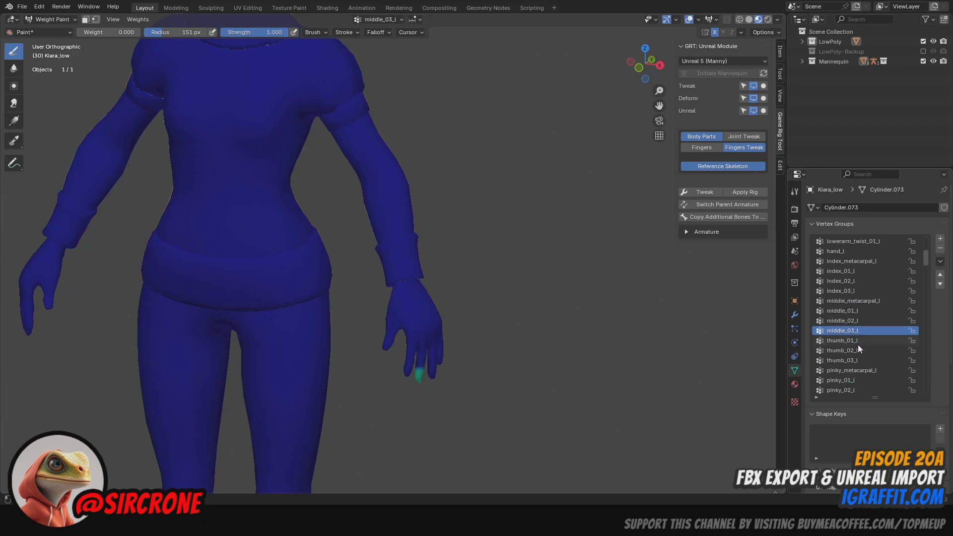
pyautogui.click(853, 342)
pyautogui.click(853, 360)
pyautogui.click(854, 368)
pyautogui.scroll(-6, 854, 347)
pyautogui.click(853, 359)
# - Inspect the upperarm_twist_01_l and upperarm_twist_02_l vertex group weights on the left upper arm
pyautogui.scroll(-4, 853, 357)
pyautogui.click(854, 351)
pyautogui.click(853, 370)
pyautogui.click(857, 360)
pyautogui.click(854, 351)
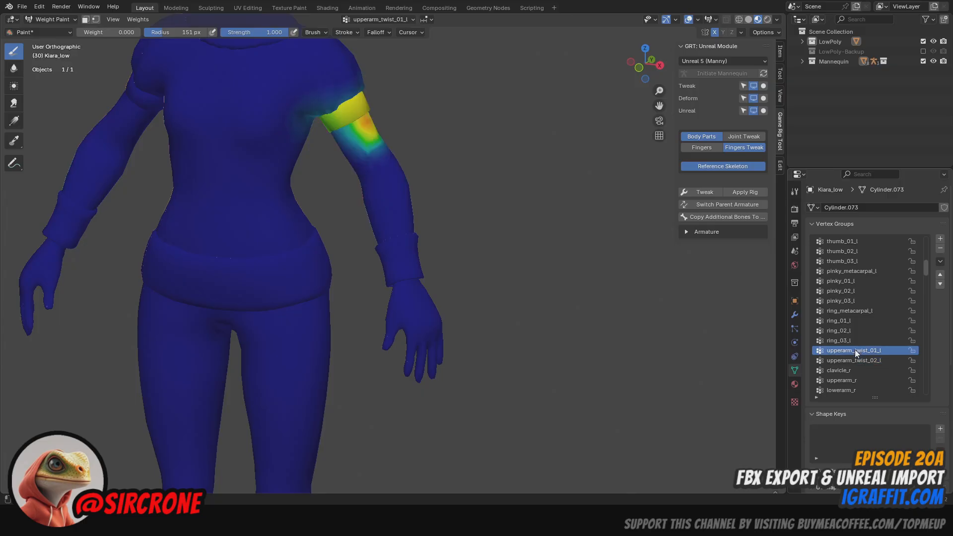
pyautogui.click(854, 361)
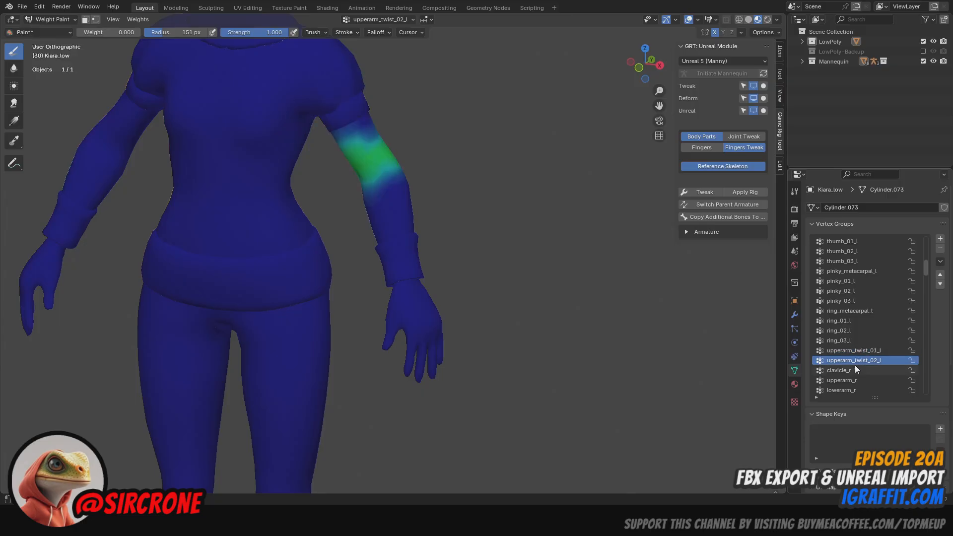
# - Inspect the clavicle_r, upperarm_r and lowerarm_r vertex group weights on the right arm
pyautogui.click(855, 370)
pyautogui.click(854, 380)
pyautogui.click(854, 389)
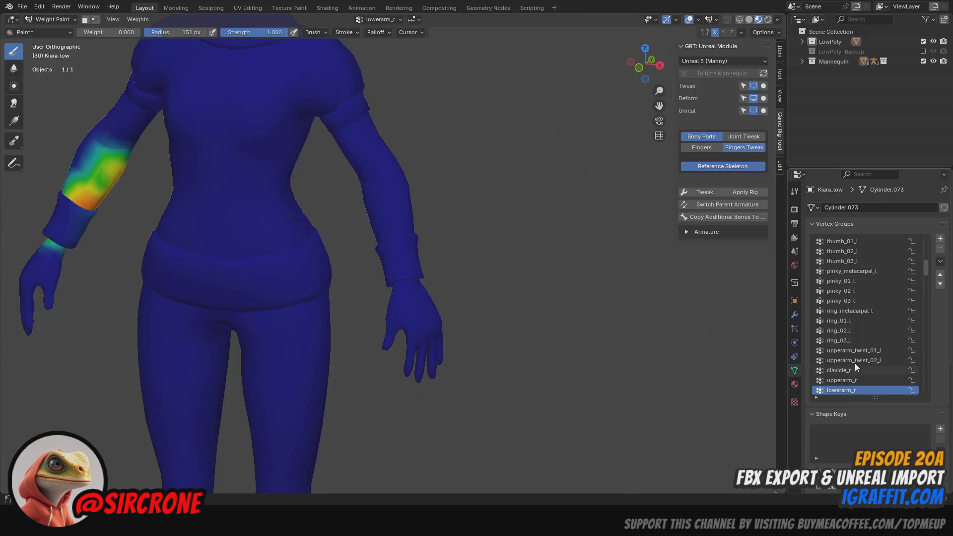
# - Inspect the lowerarm_twist_02_r and lowerarm_twist_01_r vertex group weights on the right forearm
pyautogui.scroll(-2, 853, 356)
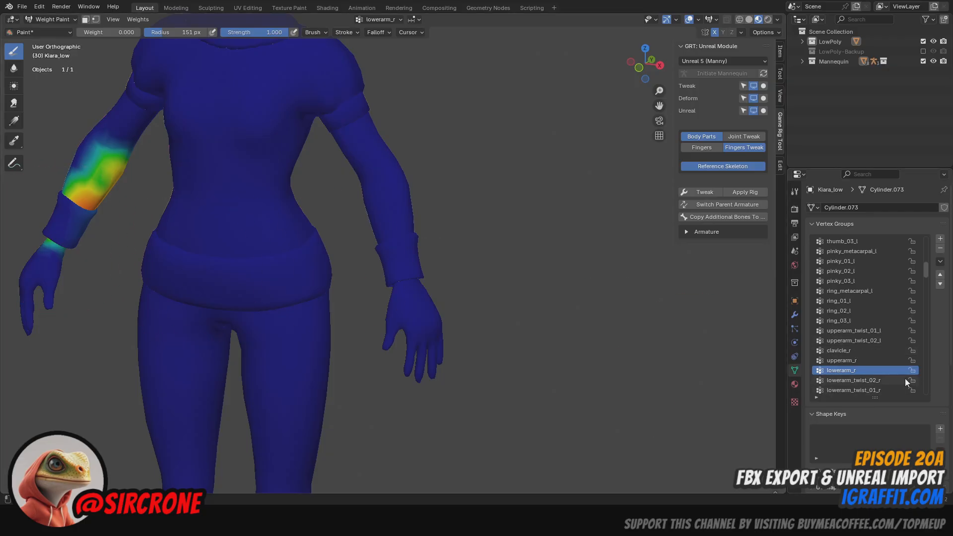
pyautogui.scroll(-4, 919, 382)
pyautogui.click(859, 341)
pyautogui.click(859, 350)
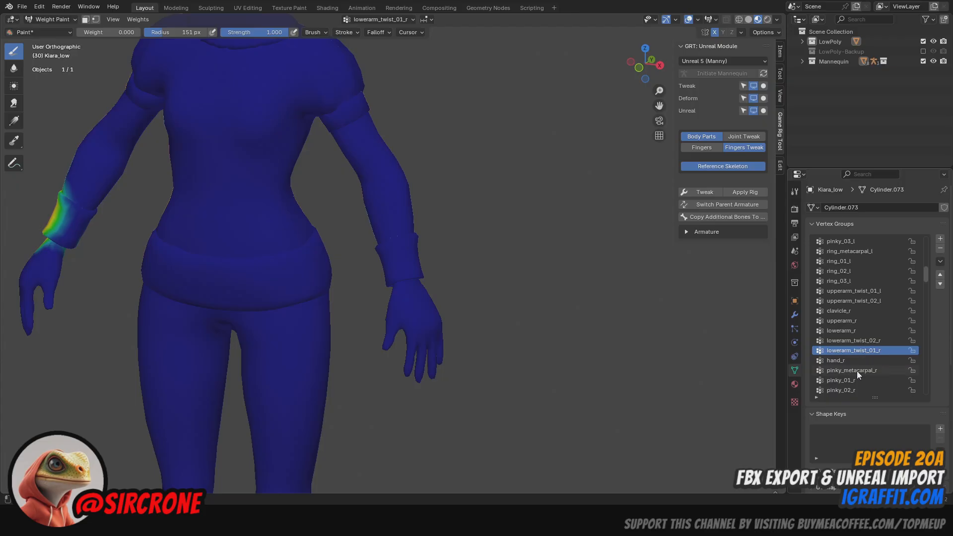
# - Check the right hand's finger vertex group weights, including pinky_metacarpal_r, the middle finger groups and index_01_r
pyautogui.click(856, 371)
pyautogui.scroll(-12, 859, 370)
pyautogui.click(856, 350)
pyautogui.click(854, 362)
pyautogui.click(854, 379)
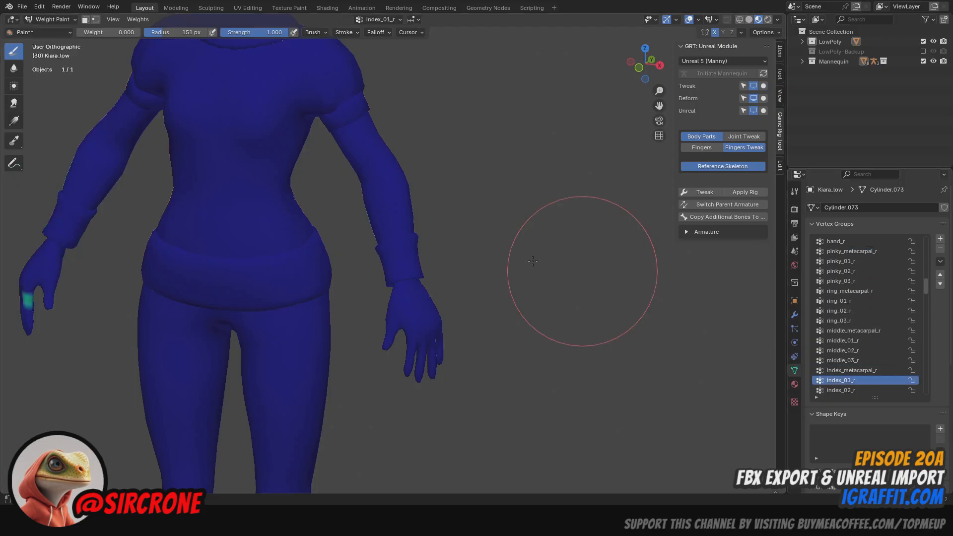
# - Inspect the foot_r and calf_twist_02_r vertex group weights on the right leg
pyautogui.scroll(-5, 645, 286)
pyautogui.scroll(-17, 847, 347)
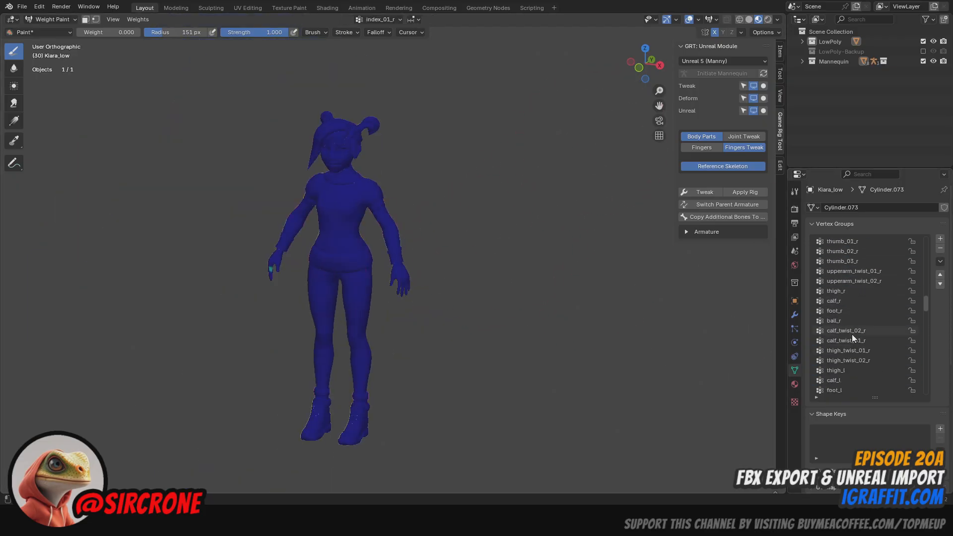
pyautogui.click(843, 311)
pyautogui.scroll(2, 372, 404)
pyautogui.scroll(-2, 545, 260)
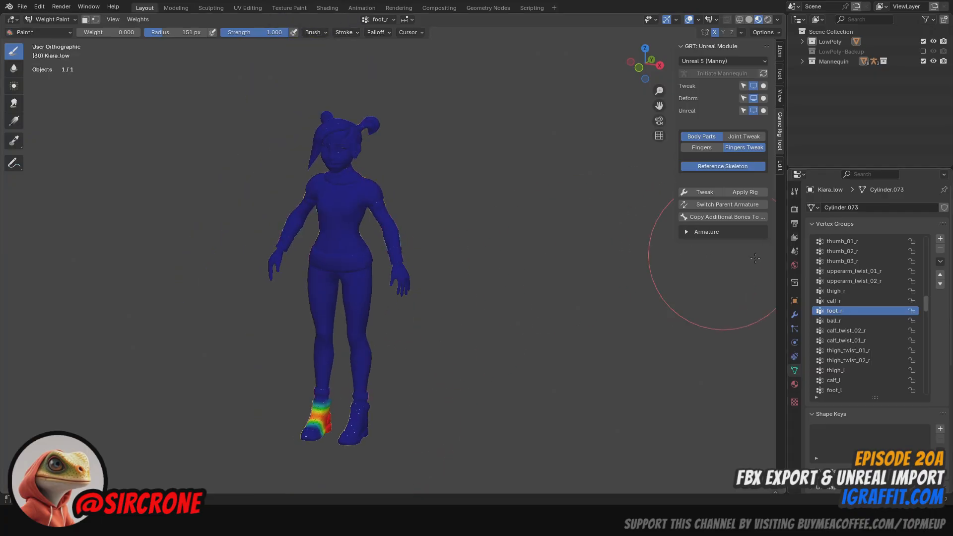
pyautogui.click(870, 331)
# - Save the file and switch the character mesh from Weight Paint to Object Mode
pyautogui.hotkey('ctrl', 's')
pyautogui.click(53, 20)
pyautogui.click(55, 31)
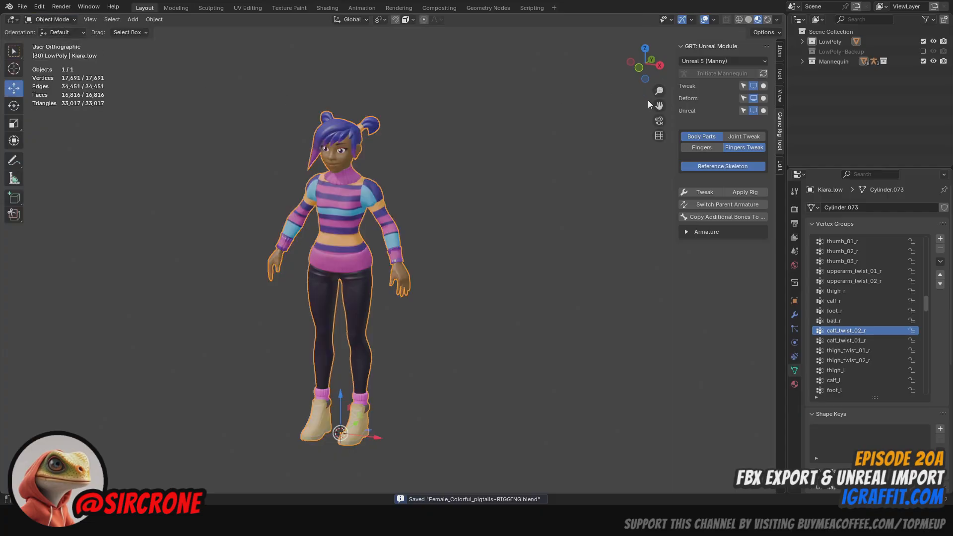
# - Frame the full character and start an FBX export of it
pyautogui.moveTo(658, 106); pyautogui.dragTo(648, 63)
pyautogui.scroll(3, 518, 129)
pyautogui.scroll(-1, 562, 132)
pyautogui.moveTo(659, 106); pyautogui.dragTo(712, 108)
pyautogui.moveTo(645, 64)
pyautogui.mouseDown()
pyautogui.moveTo(634, 65)
pyautogui.moveTo(642, 66)
pyautogui.mouseUp()
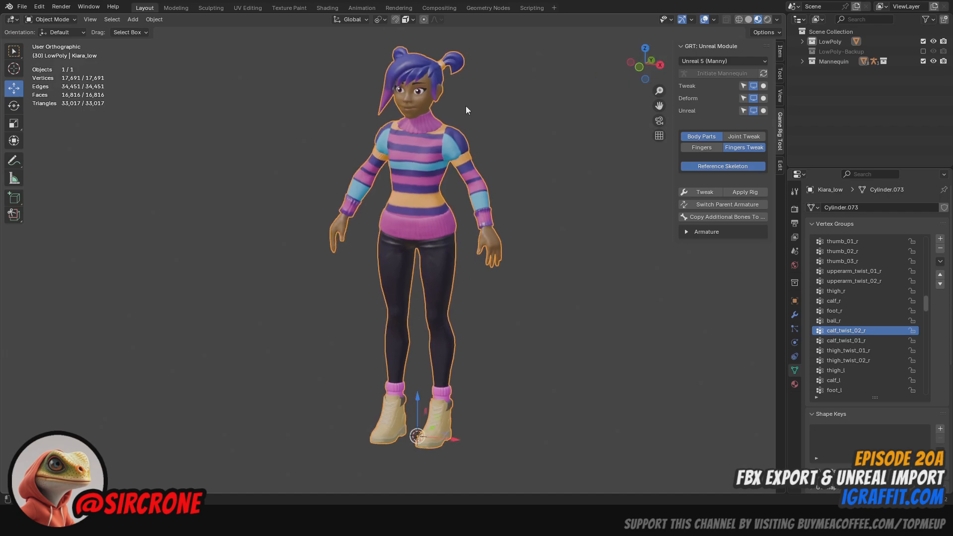
pyautogui.click(23, 7)
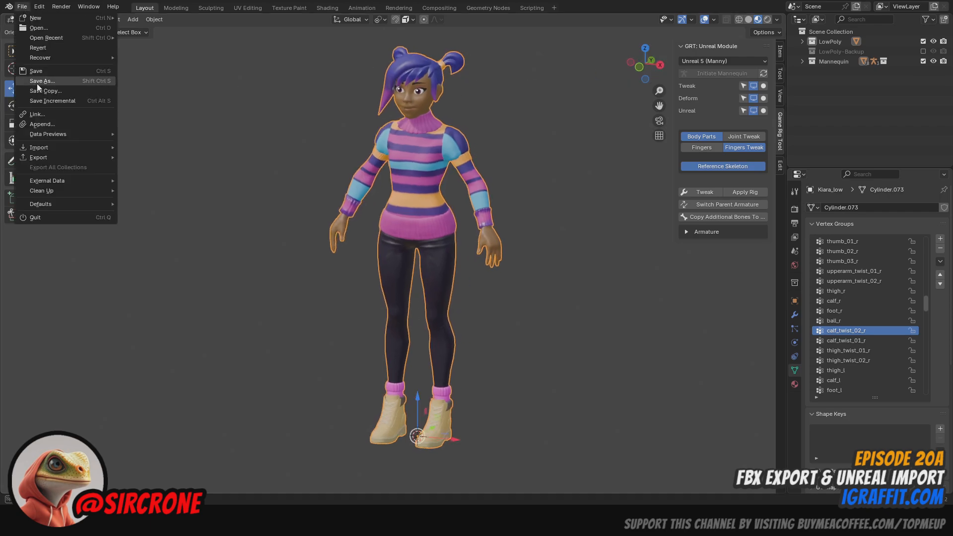
pyautogui.moveTo(62, 154)
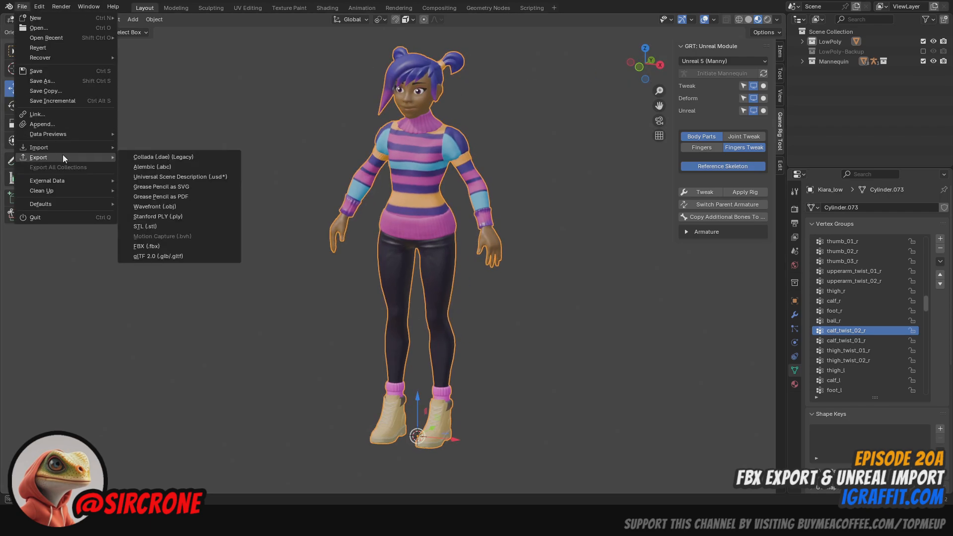
pyautogui.click(177, 246)
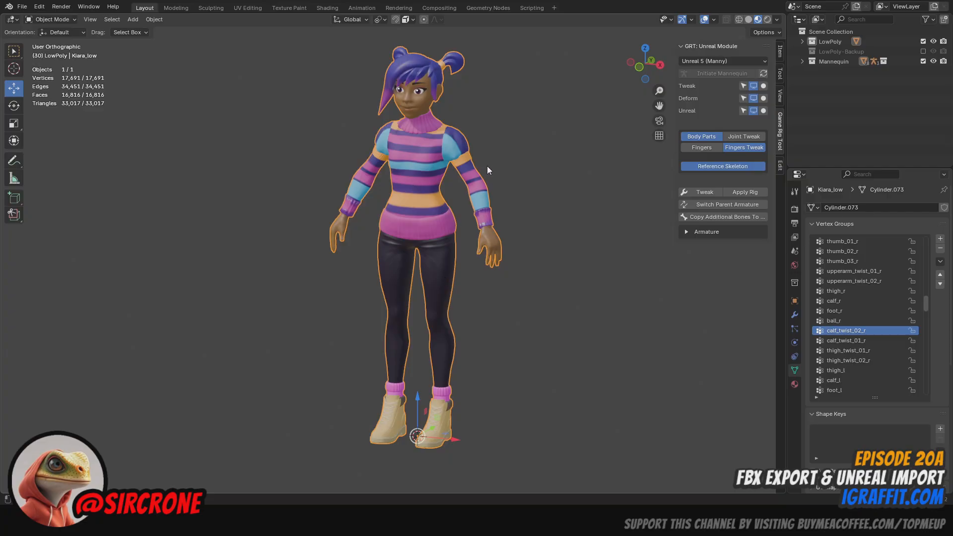
# - Switch the 3D view to perspective projection and save the file
pyautogui.click(655, 139)
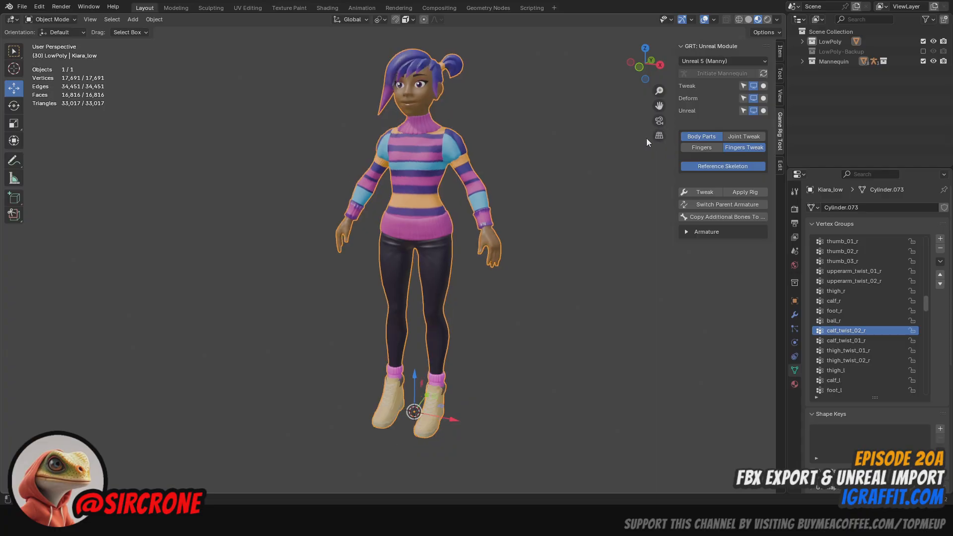
pyautogui.hotkey('ctrl', 's')
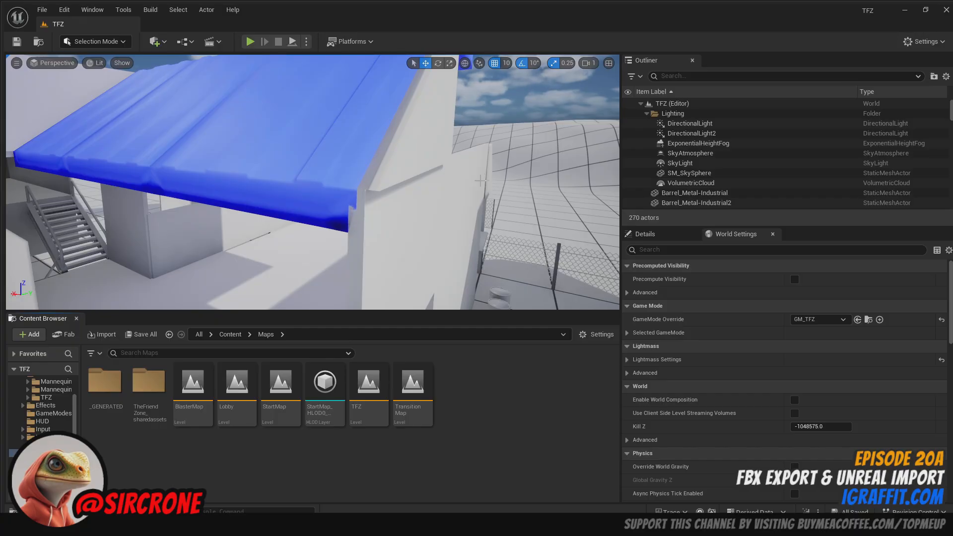
# - In Unreal Editor, look around the TFZ level, examining the blue-roofed building, the outside stairs and the fence
pyautogui.scroll(-5, 483, 181)
pyautogui.moveTo(482, 181)
pyautogui.mouseDown(button='right')
pyautogui.moveTo(451, 176)
pyautogui.moveTo(588, 177)
pyautogui.moveTo(456, 183)
pyautogui.moveTo(461, 192)
pyautogui.moveTo(545, 188)
pyautogui.moveTo(337, 190)
pyautogui.moveTo(531, 188)
pyautogui.moveTo(484, 188)
pyautogui.mouseUp(button='right')
pyautogui.press('w')
pyautogui.moveTo(412, 162); pyautogui.dragTo(393, 169, button='right')
pyautogui.press('q')
pyautogui.press('e')
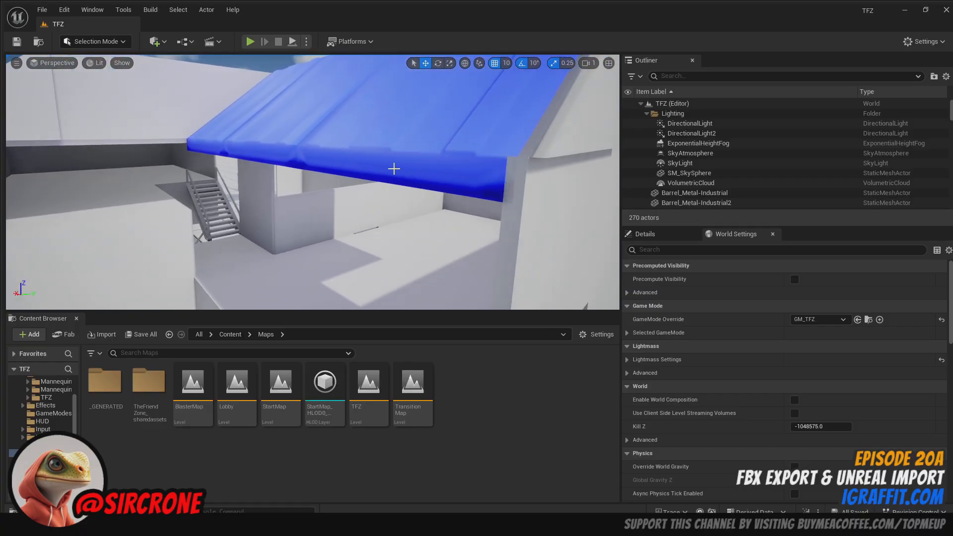
pyautogui.moveTo(488, 182); pyautogui.dragTo(387, 147, button='right')
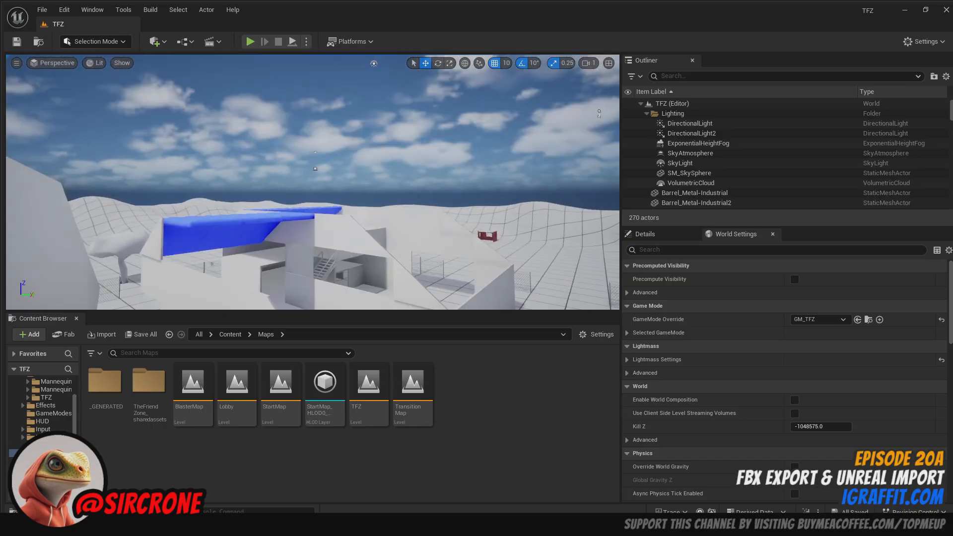
pyautogui.moveTo(326, 162); pyautogui.dragTo(286, 198, button='right')
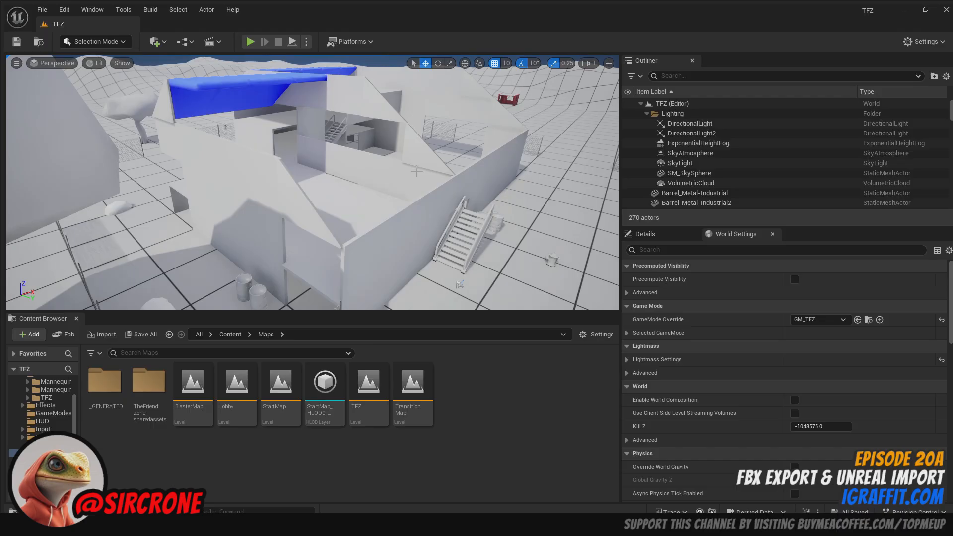
pyautogui.moveTo(401, 165); pyautogui.dragTo(392, 223, button='right')
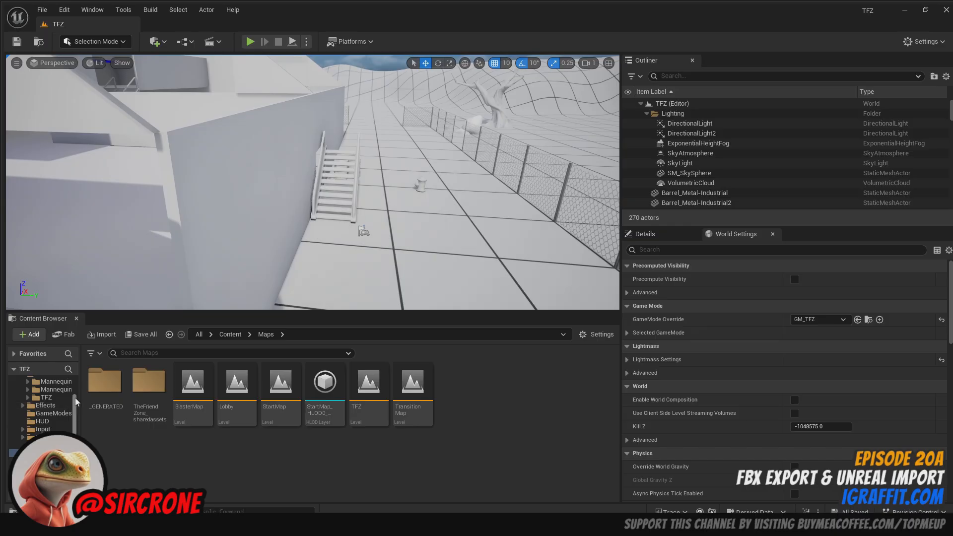
# - Create a folder named Kiara inside Content/Characters/TFZ and open it
pyautogui.scroll(2, 70, 394)
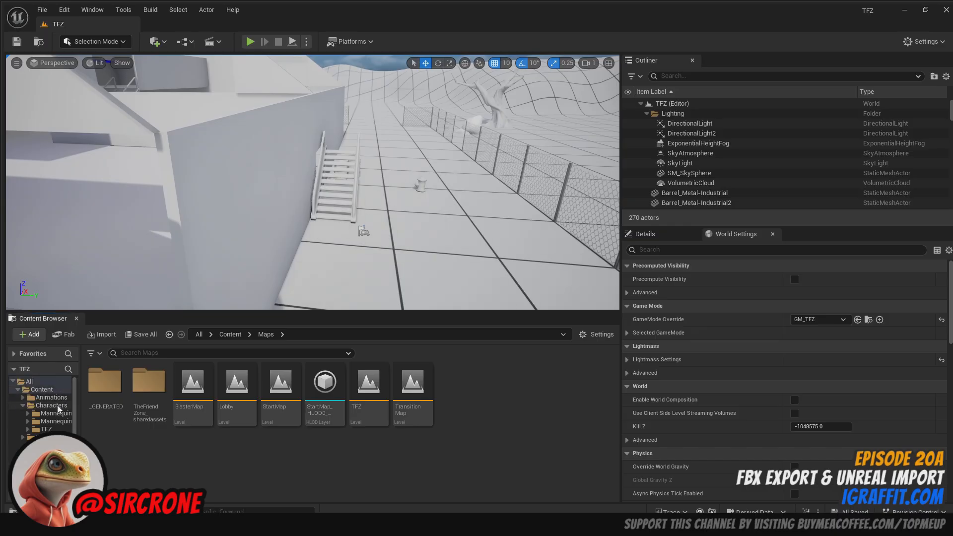
pyautogui.click(58, 407)
pyautogui.doubleClick(198, 385)
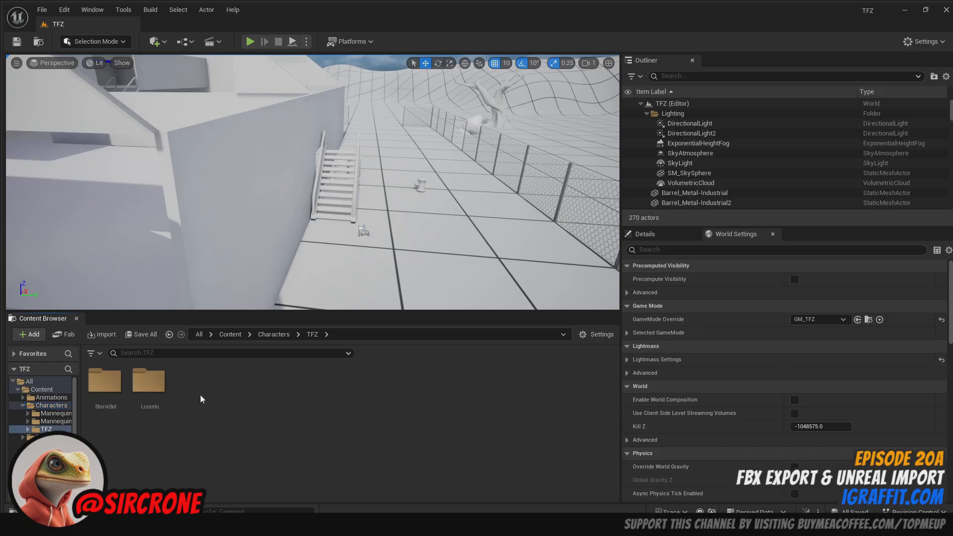
pyautogui.rightClick(200, 398)
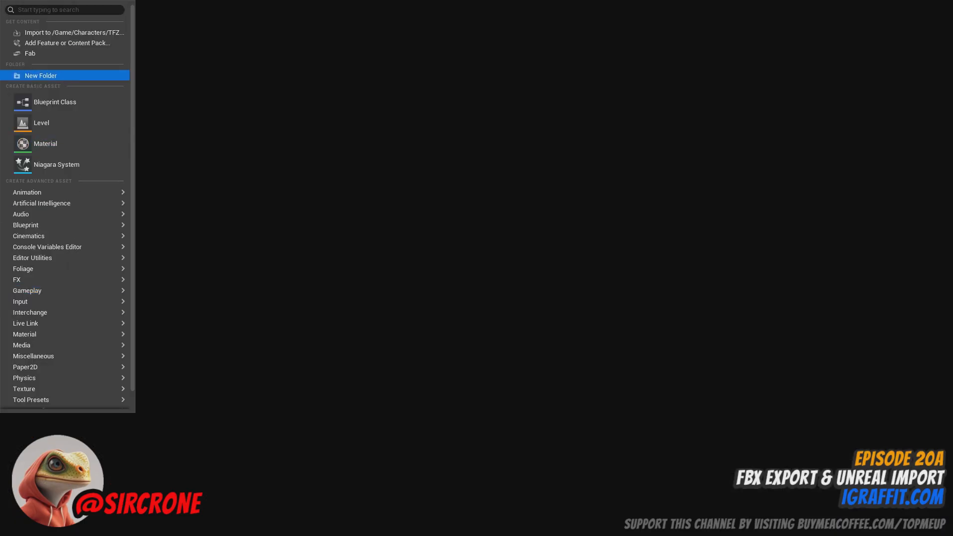
pyautogui.click(41, 75)
pyautogui.write('Kiara')
pyautogui.press('Return')
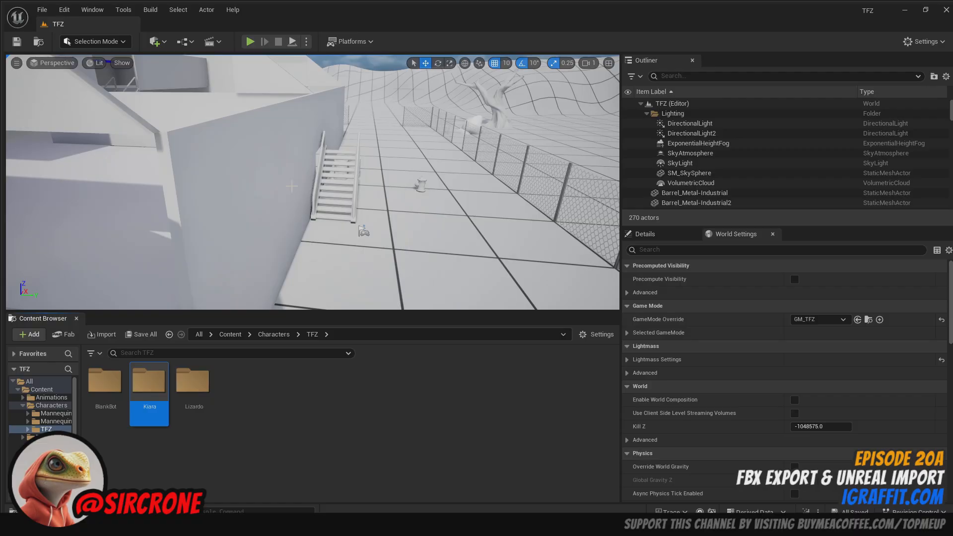
pyautogui.doubleClick(158, 387)
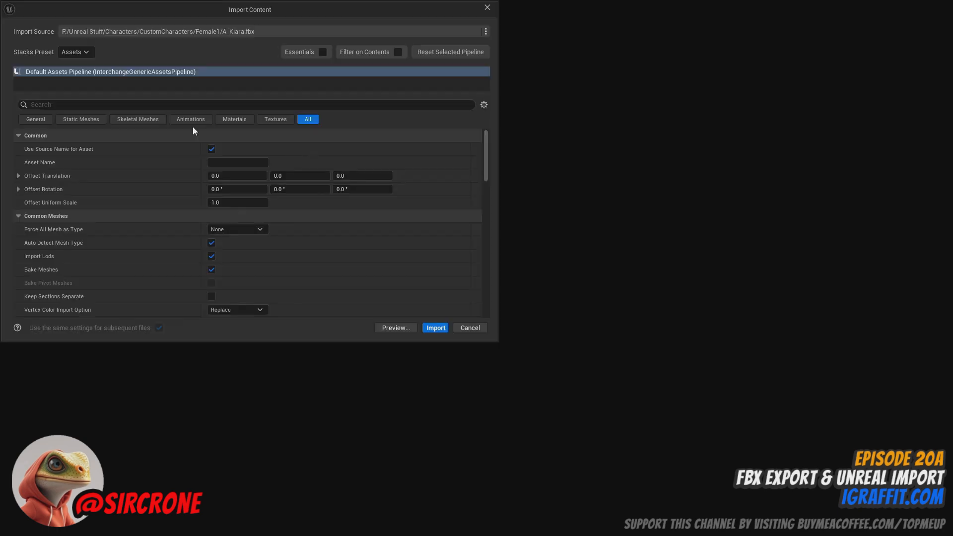
# - Assign SK_Mannequin as the skeleton for the A_Kiara.fbx import
pyautogui.scroll(-5, 182, 169)
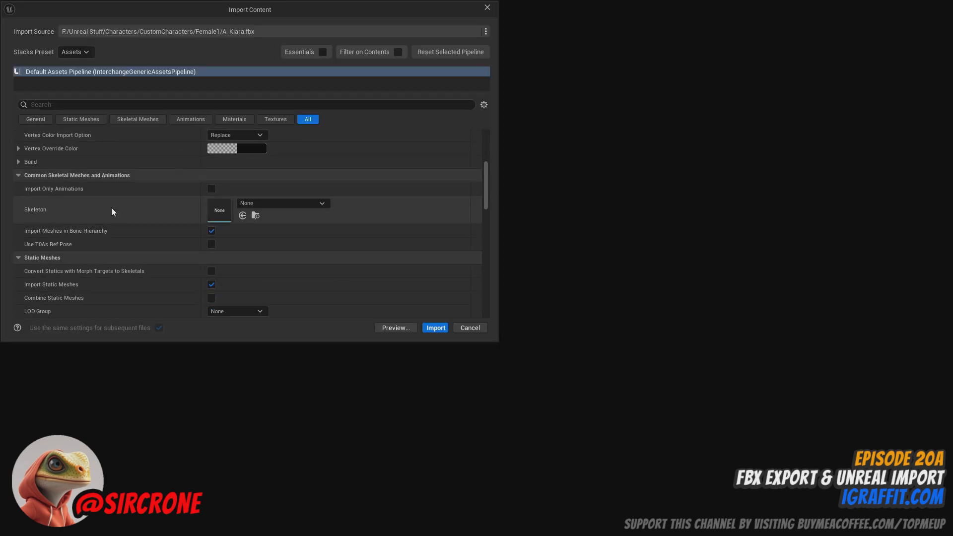
pyautogui.click(298, 204)
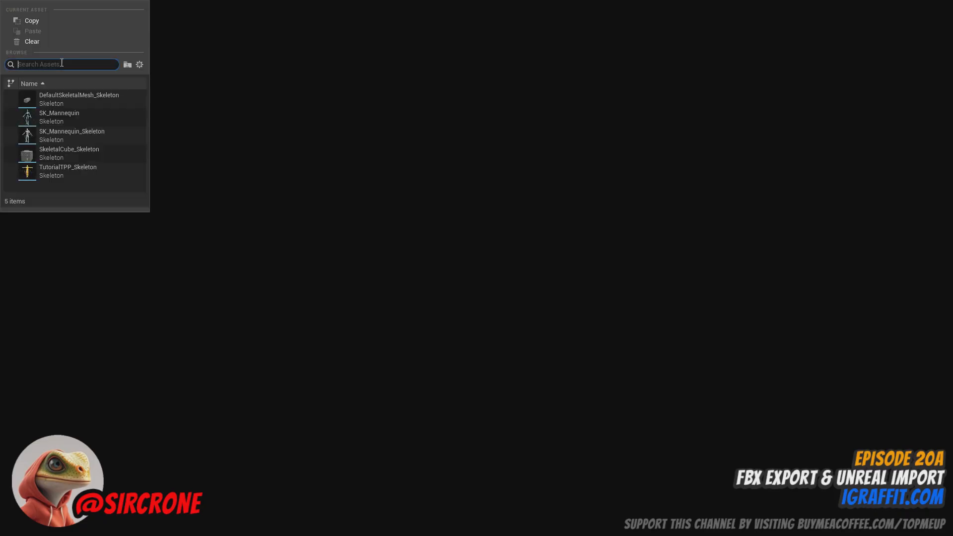
pyautogui.click(77, 120)
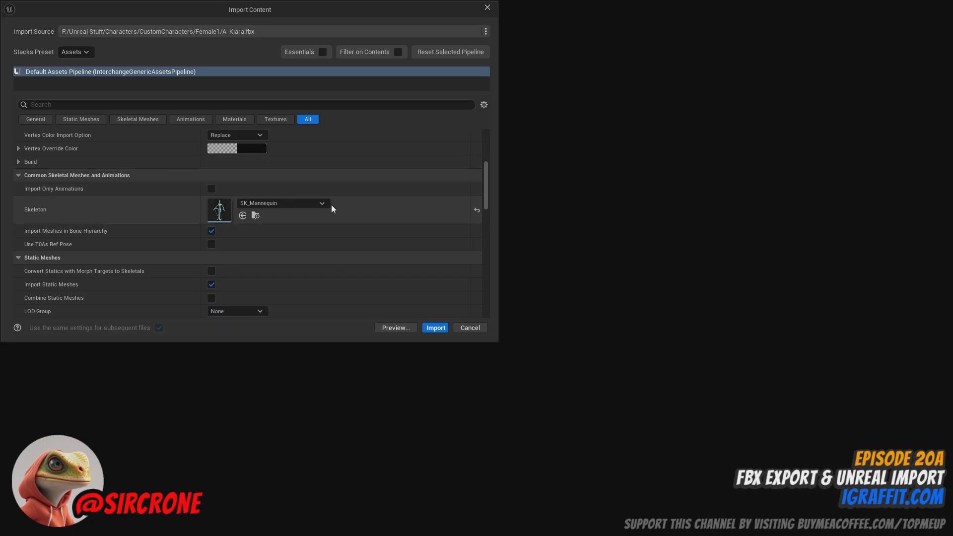
pyautogui.click(322, 203)
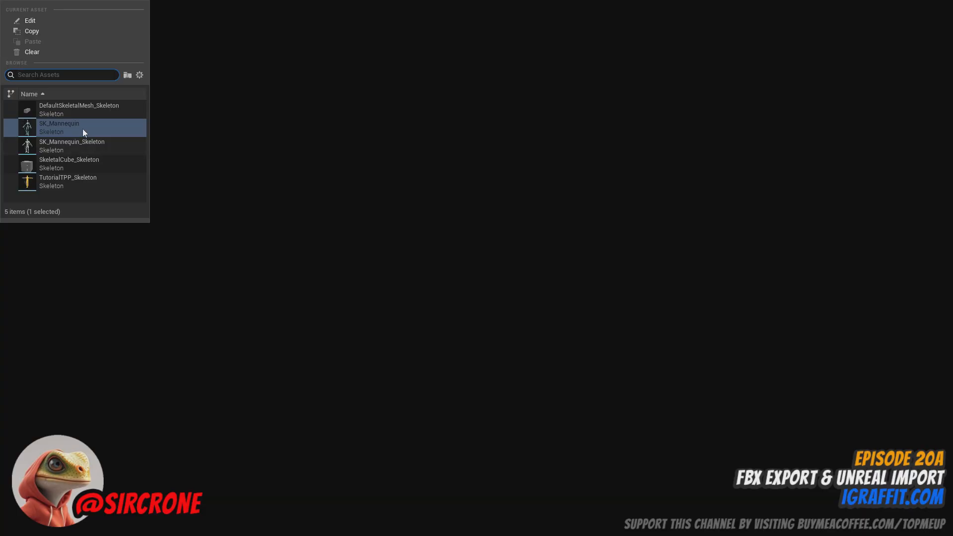
pyautogui.click(83, 130)
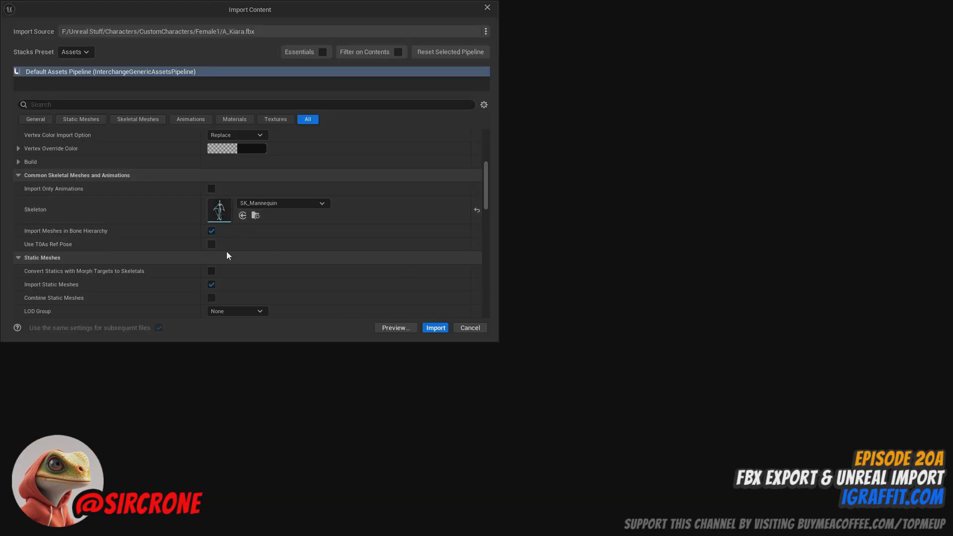
# - Review the remaining import options and import A_Kiara.fbx into the Kiara folder
pyautogui.scroll(-3, 165, 188)
pyautogui.scroll(5, 166, 195)
pyautogui.scroll(-15, 104, 168)
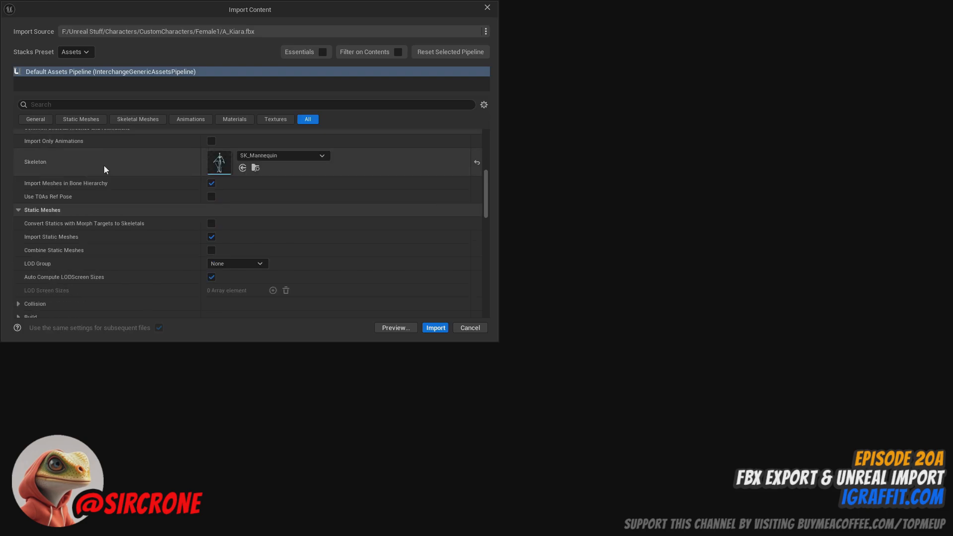
pyautogui.scroll(-10, 145, 198)
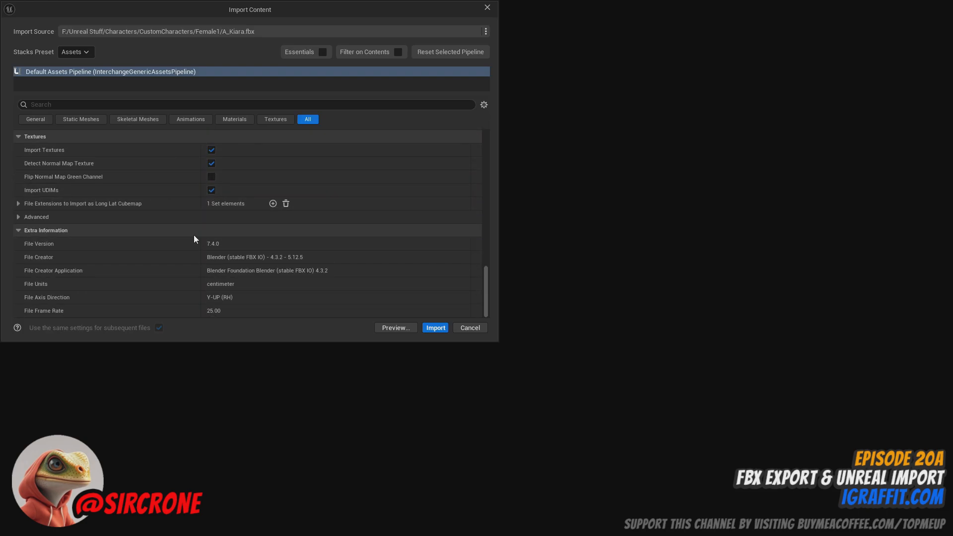
pyautogui.click(433, 327)
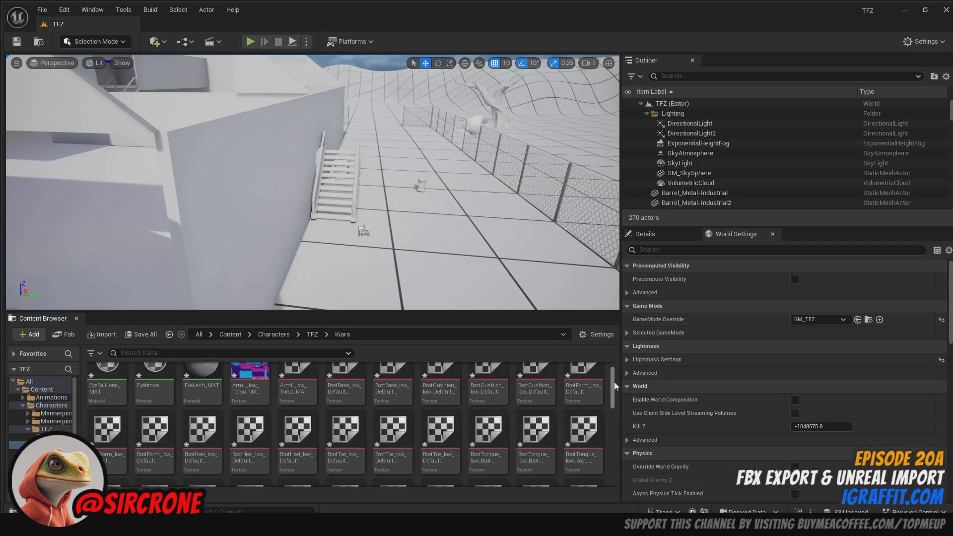
# - Look through the imported textures, materials and A_Kiara mesh, and delete all assets in the Kiara folder
pyautogui.moveTo(614, 382); pyautogui.dragTo(609, 376)
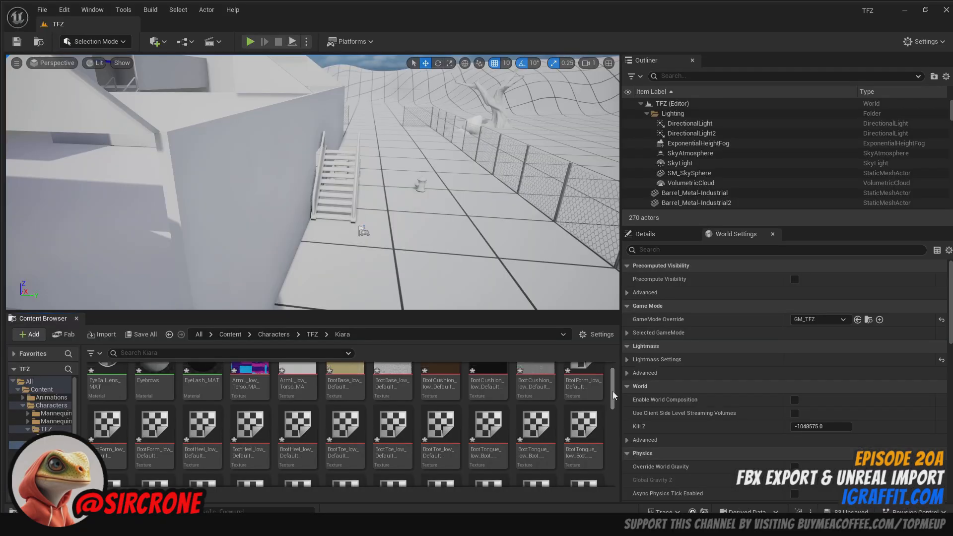
pyautogui.scroll(1, 612, 391)
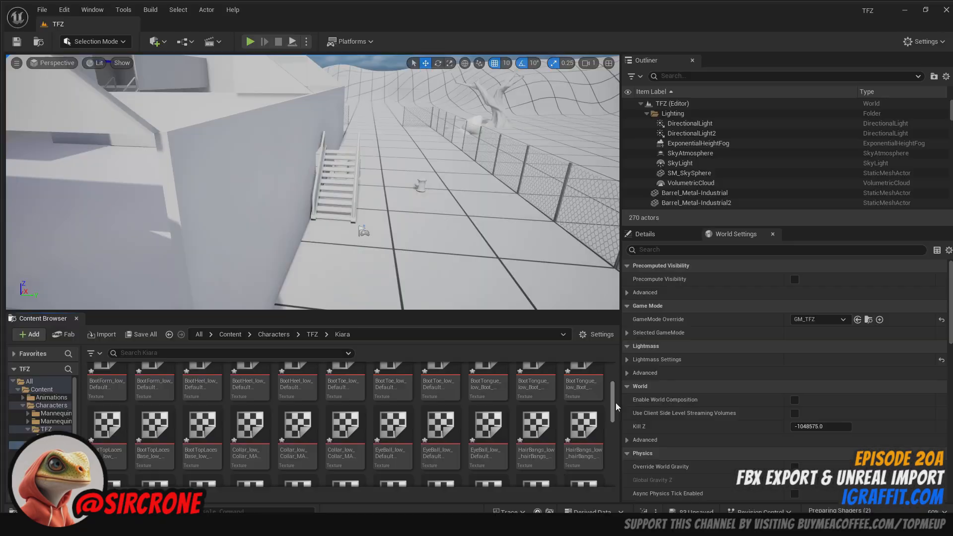
pyautogui.scroll(1, 615, 403)
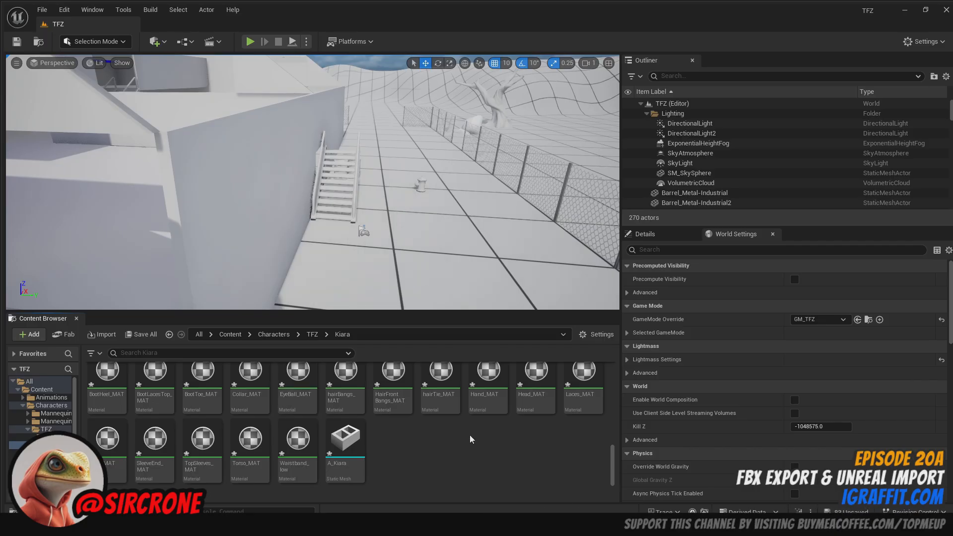
pyautogui.hotkey('ctrl', 'a')
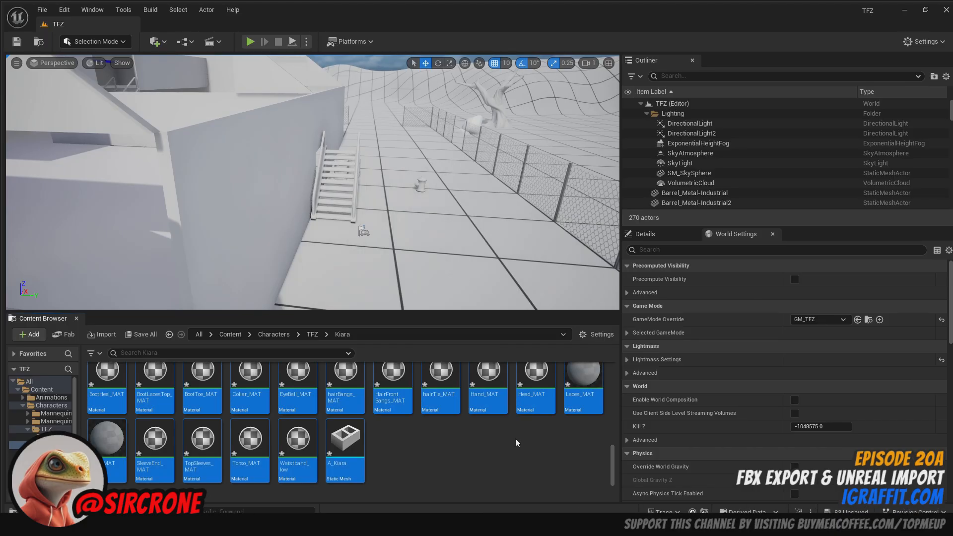
pyautogui.press('Delete')
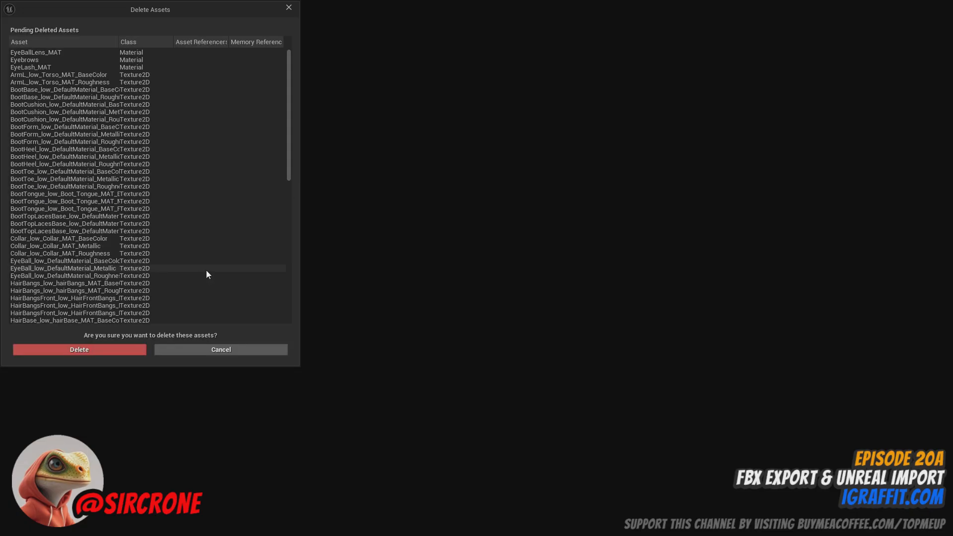
pyautogui.click(102, 348)
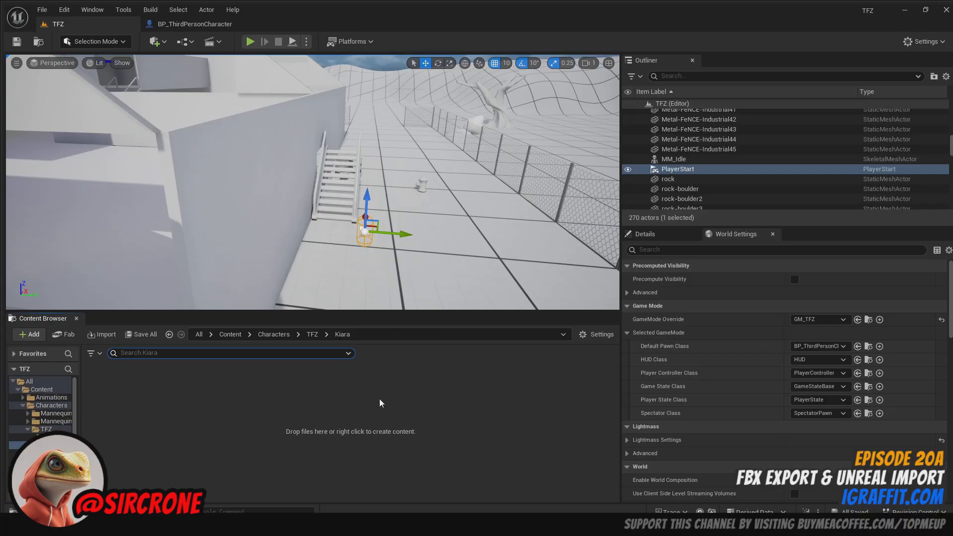
# - Import A_Kiara.fbx into the Kiara folder with SK_Mannequin as the skeleton and Import Static Meshes enabled
pyautogui.rightClick(356, 394)
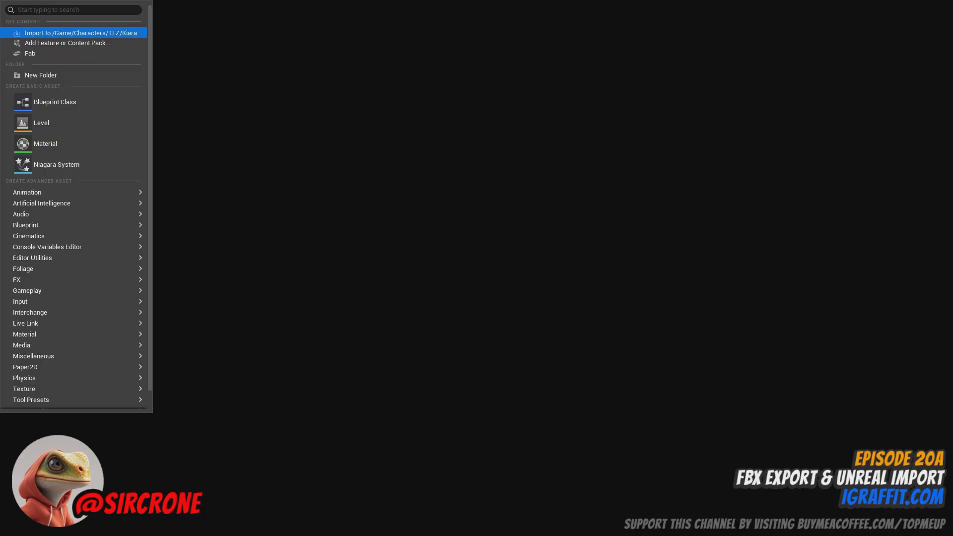
pyautogui.click(79, 33)
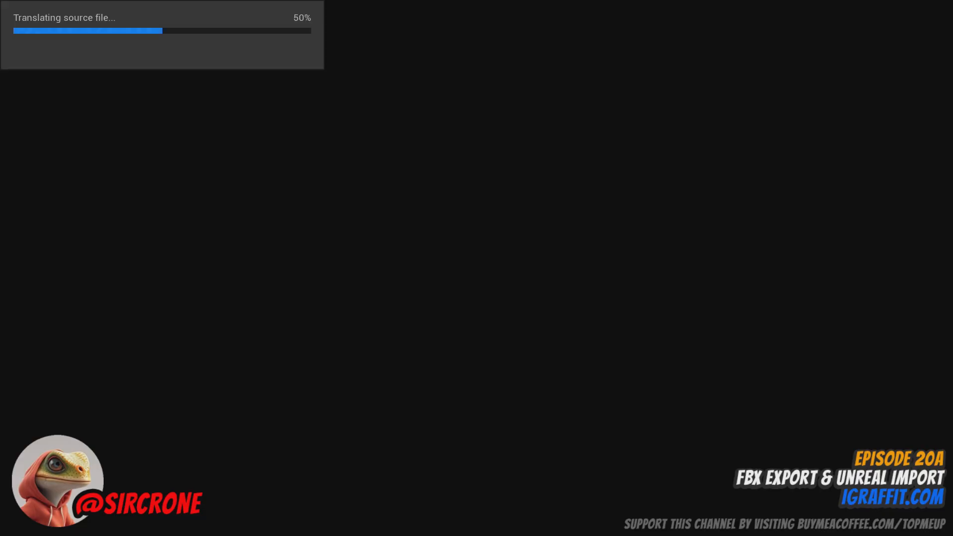
pyautogui.scroll(-1, 182, 135)
pyautogui.scroll(-5, 189, 149)
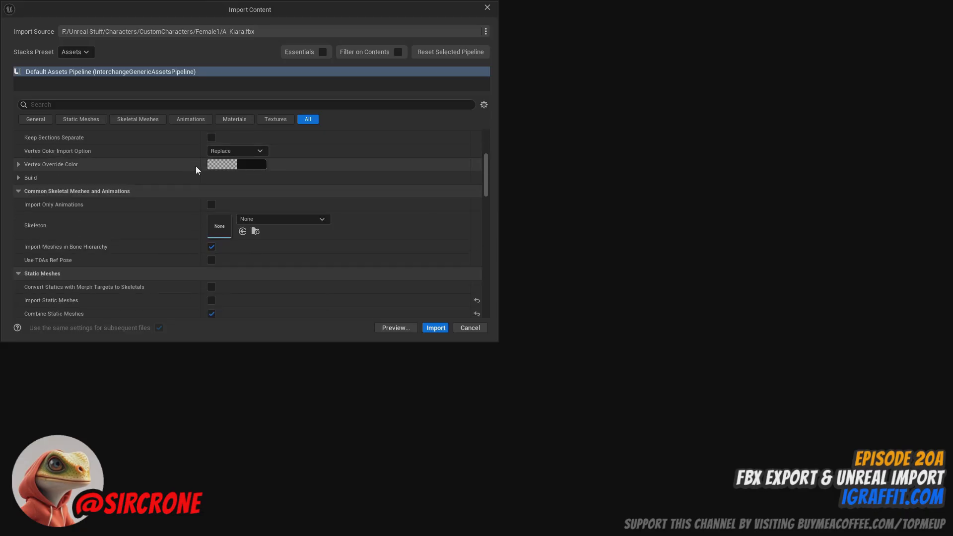
pyautogui.click(284, 211)
pyautogui.click(76, 118)
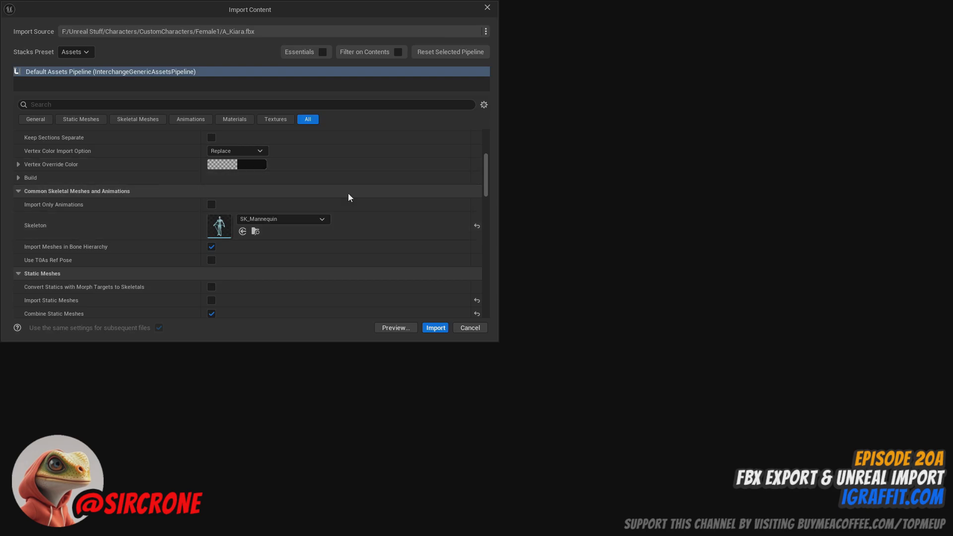
pyautogui.scroll(-4, 180, 218)
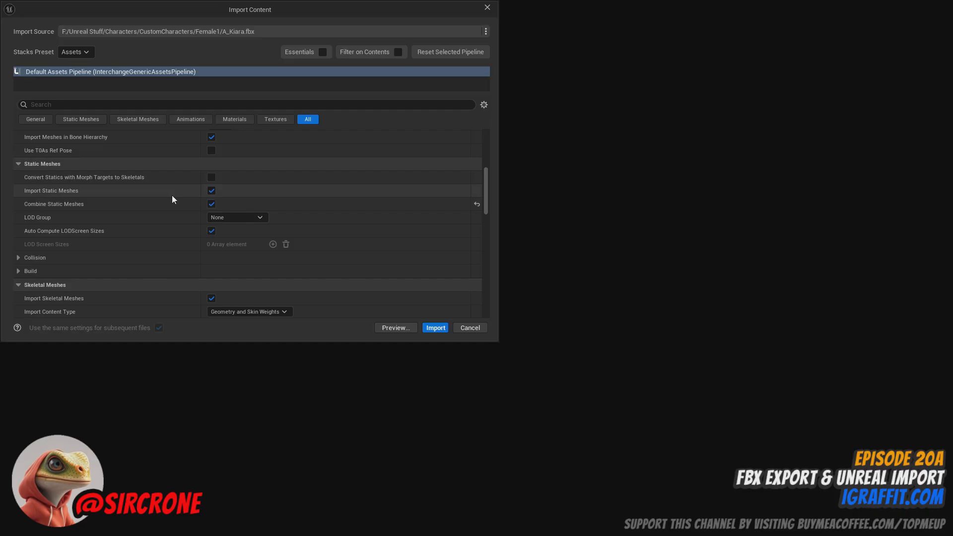
pyautogui.click(435, 327)
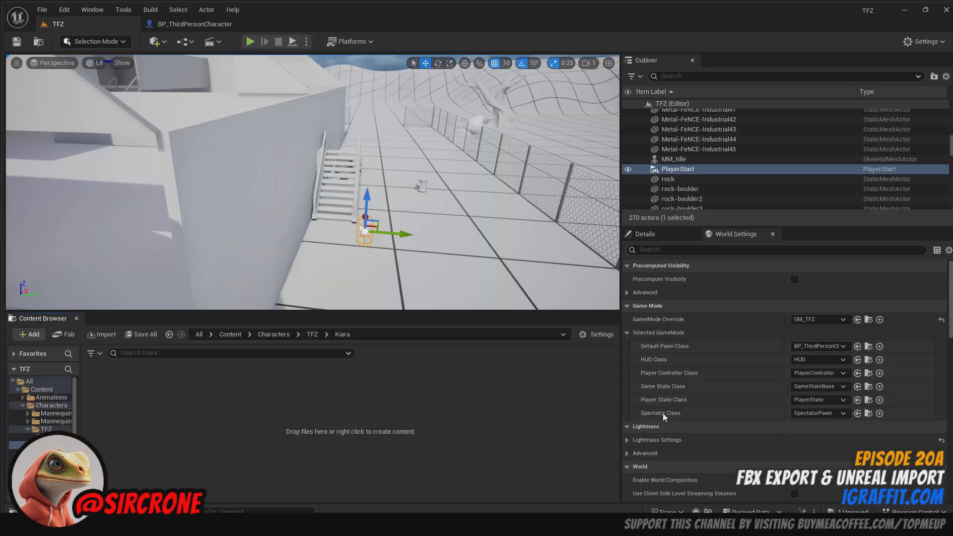
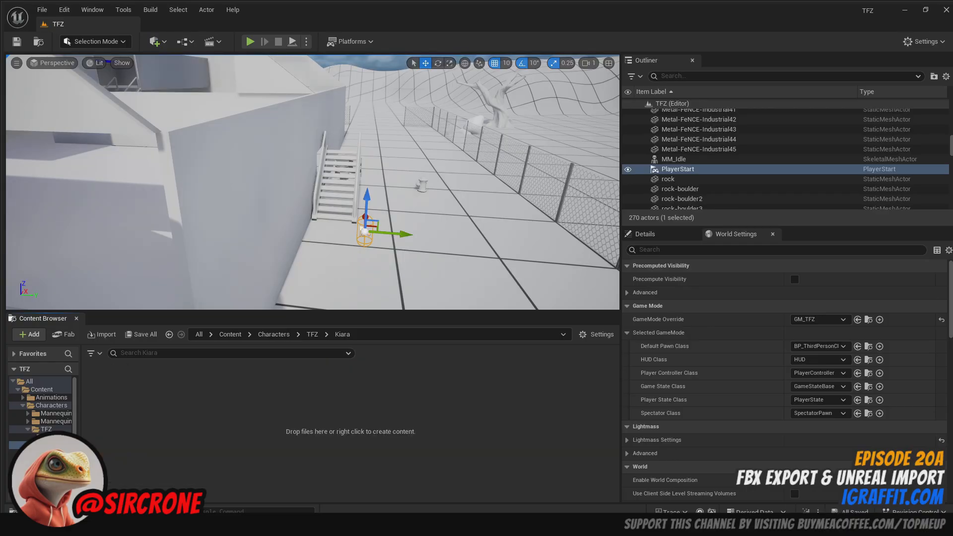
# - Start another import of A_Kiara.fbx into the Kiara folder and assign SK_Mannequin as its skeleton
pyautogui.rightClick(365, 411)
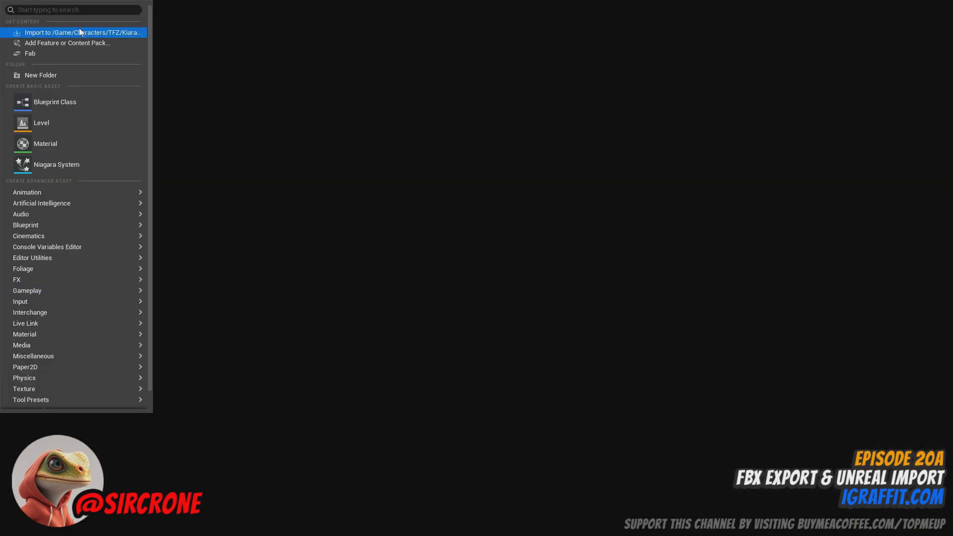
pyautogui.click(79, 28)
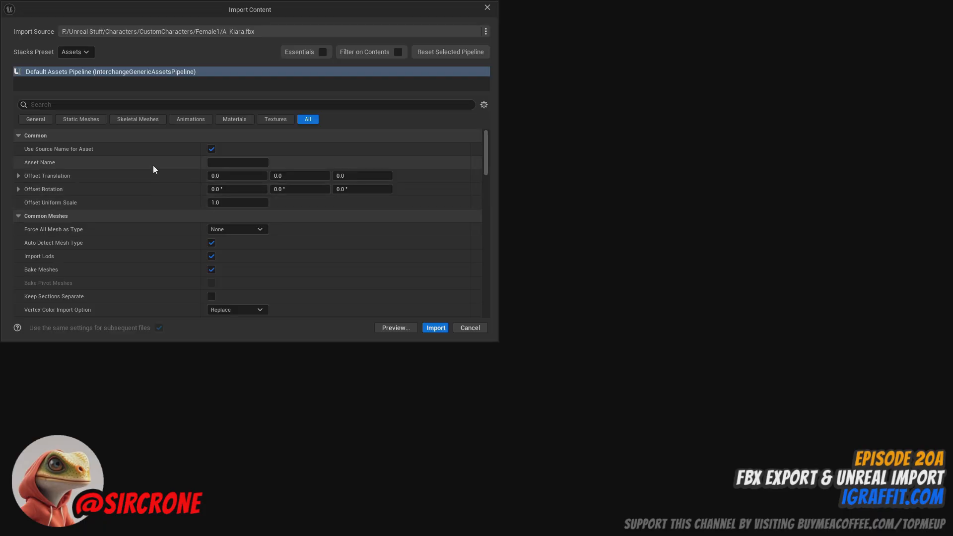
pyautogui.scroll(-10, 176, 201)
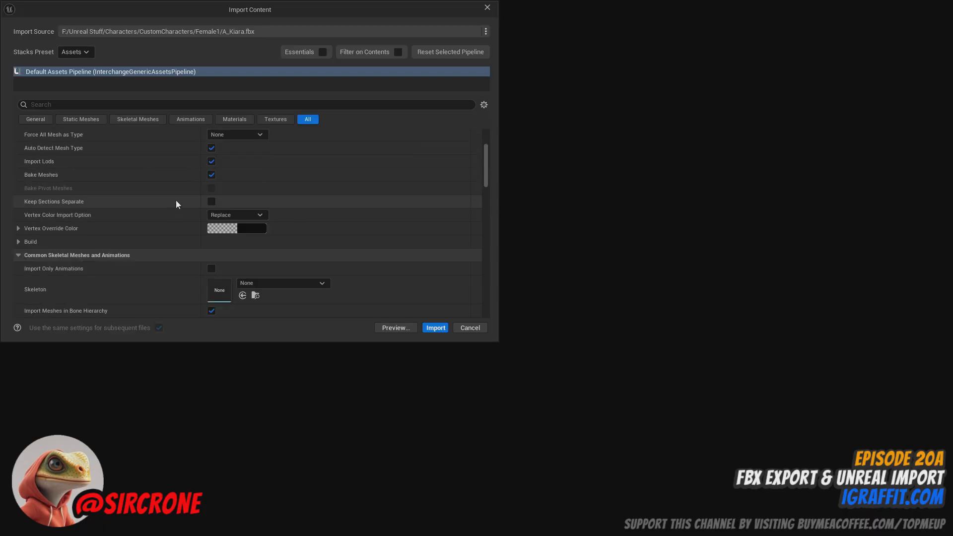
pyautogui.click(278, 204)
pyautogui.click(79, 113)
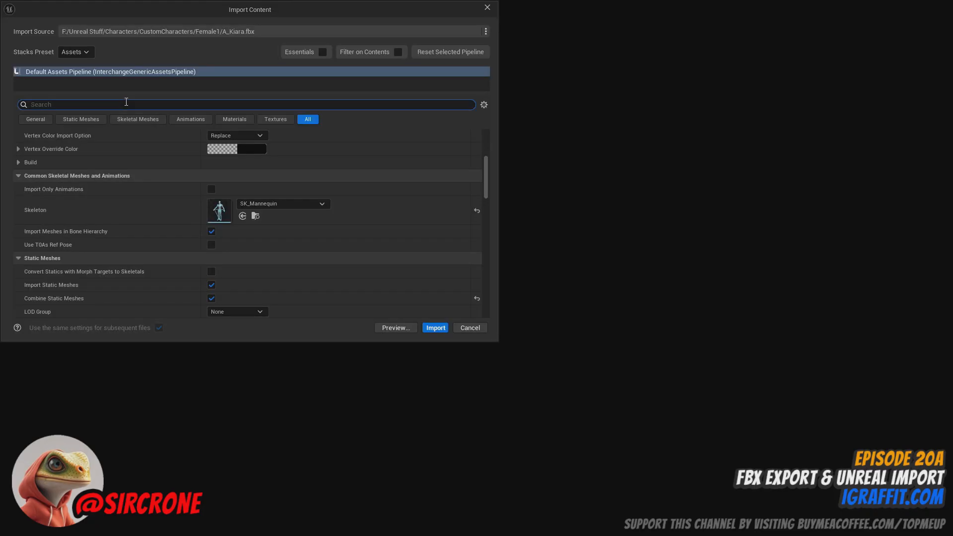
# - Filter the import options by "skele" and examine the skeletal mesh settings, Import Content Type, option categories and stacks preset
pyautogui.click(127, 102)
pyautogui.write('skele')
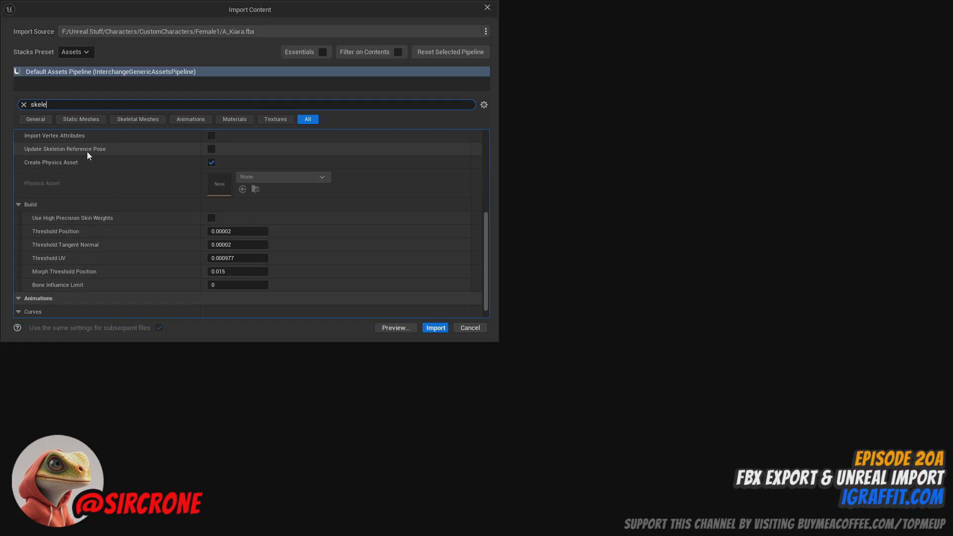
pyautogui.scroll(10, 111, 204)
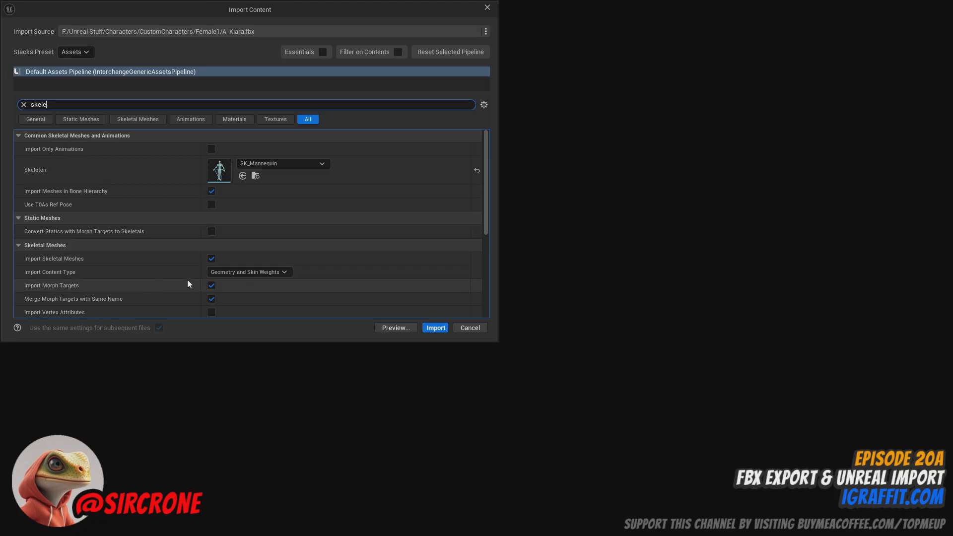
pyautogui.click(263, 271)
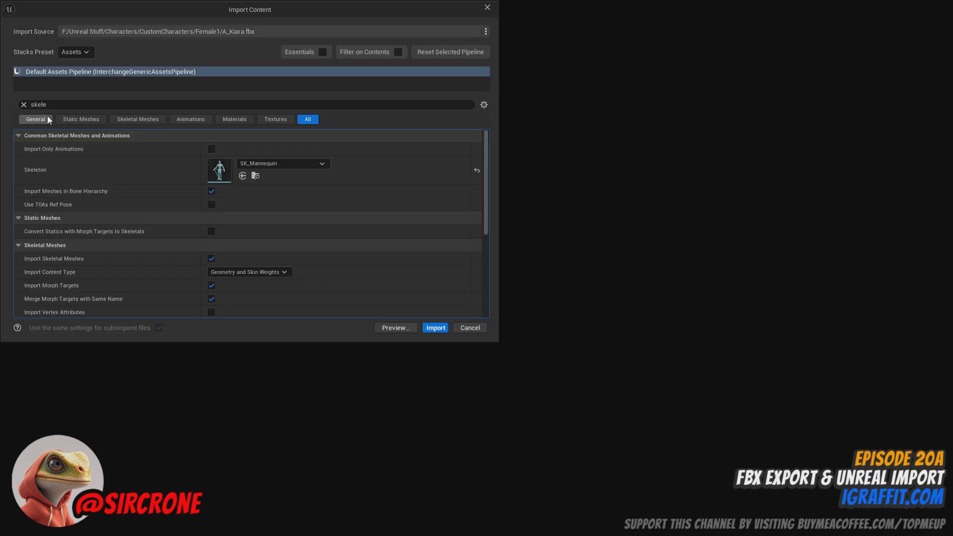
pyautogui.click(47, 119)
pyautogui.click(82, 120)
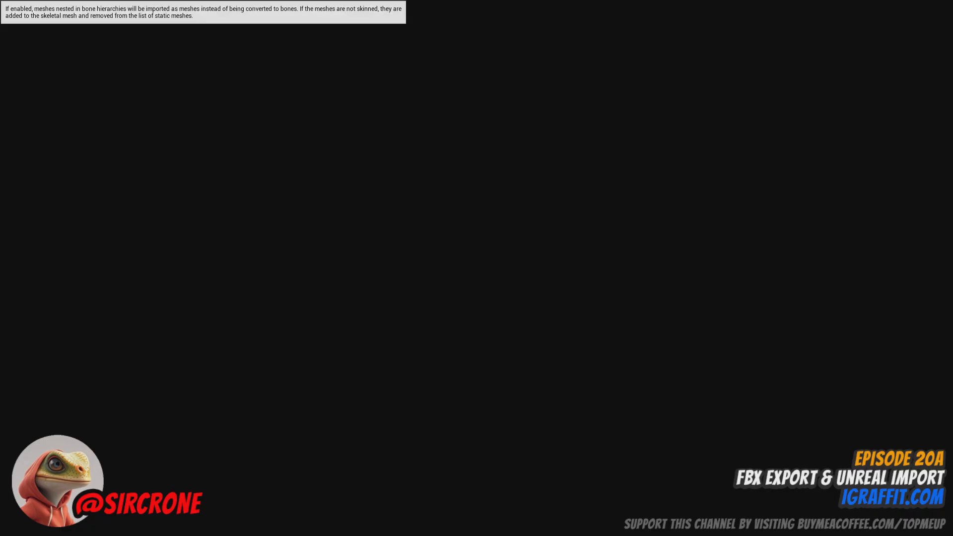
pyautogui.scroll(-5, 151, 219)
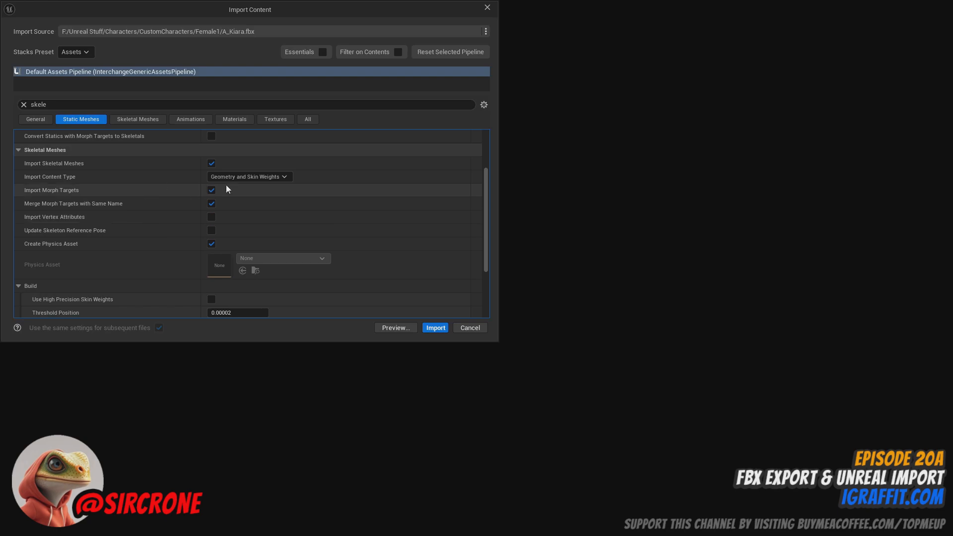
pyautogui.scroll(-2, 115, 180)
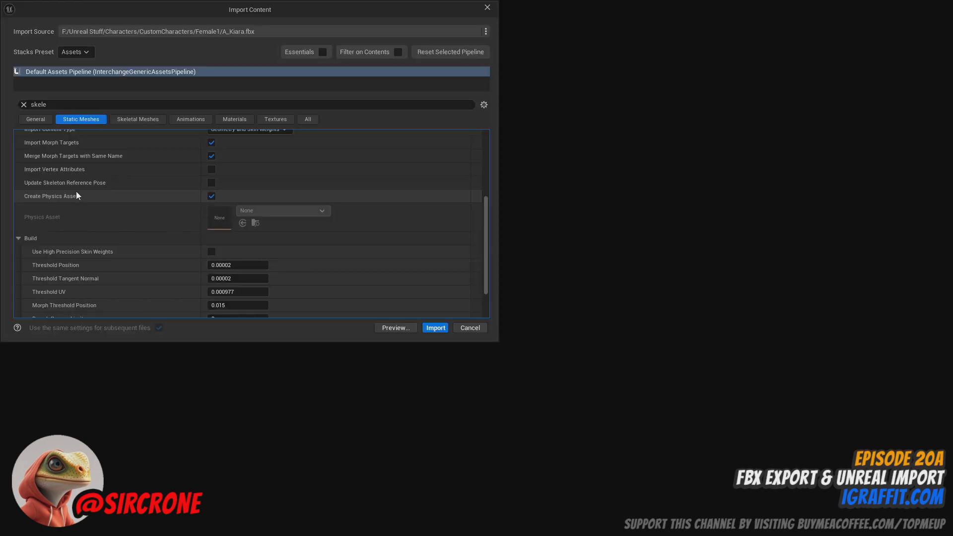
pyautogui.scroll(-2, 97, 198)
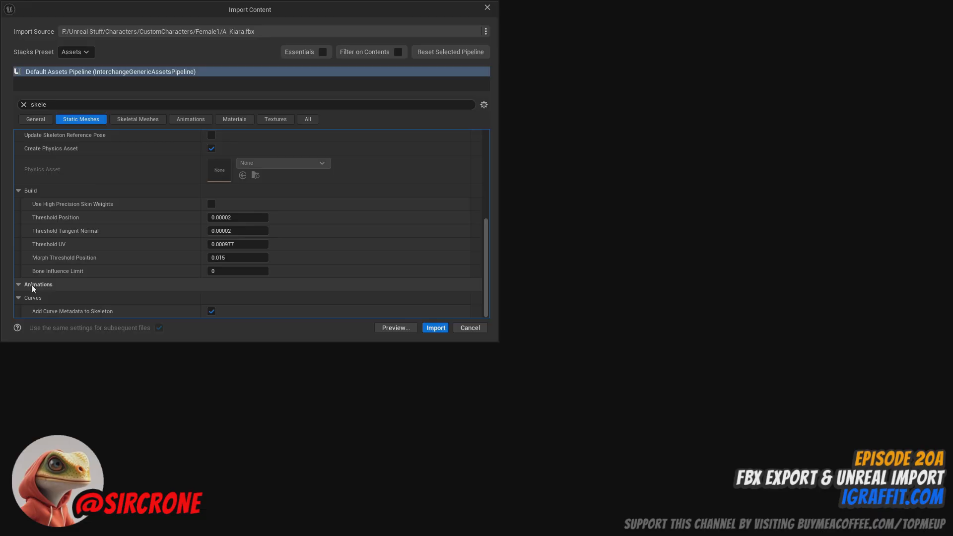
pyautogui.scroll(6, 63, 276)
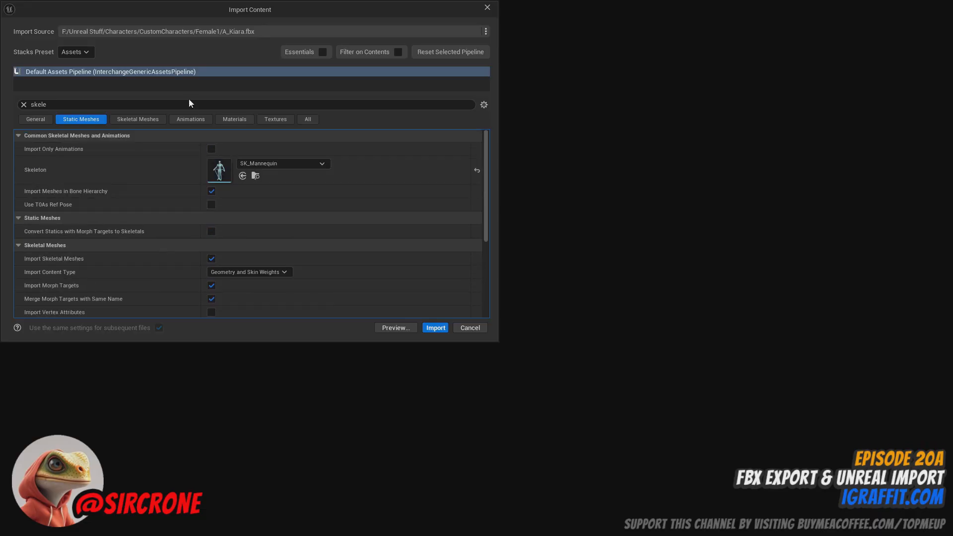
pyautogui.click(234, 119)
pyautogui.click(268, 120)
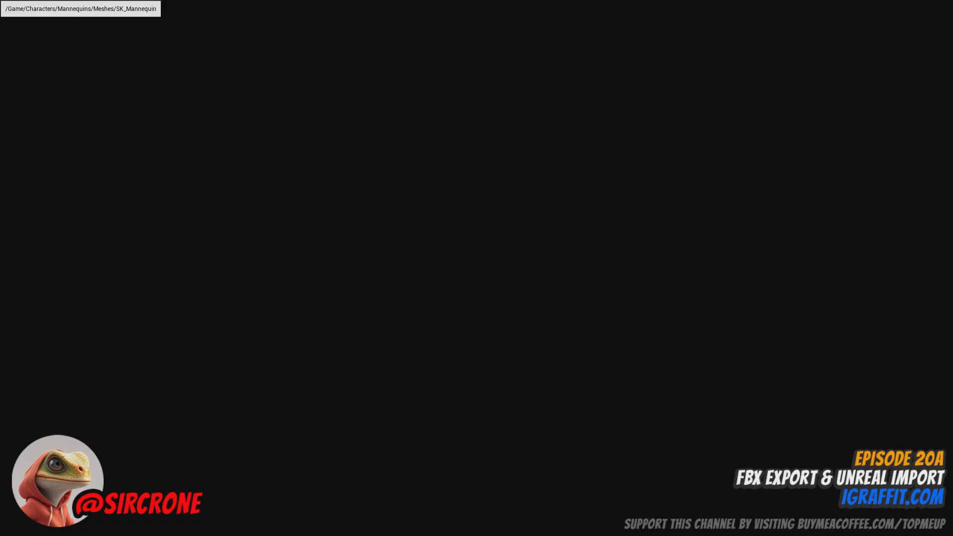
pyautogui.click(78, 51)
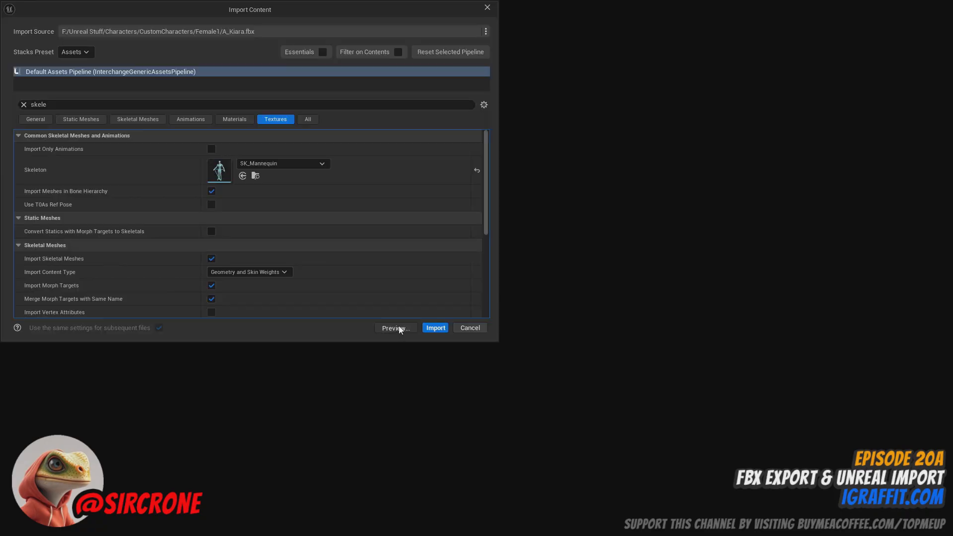
# - Preview the assets that A_Kiara.fbx would create, inspect the A_Kiara node and its LodData0, and close the preview
pyautogui.click(397, 326)
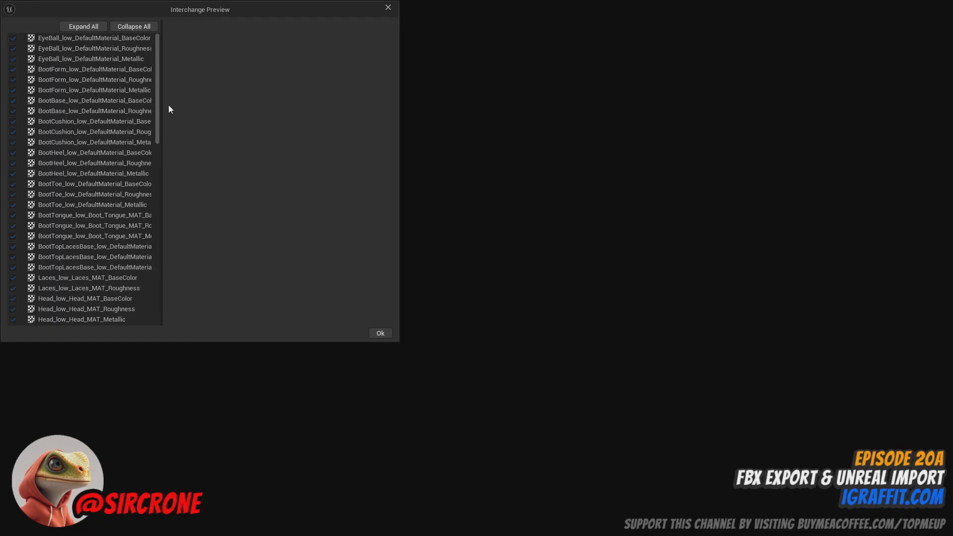
pyautogui.moveTo(156, 91); pyautogui.dragTo(90, 320)
pyautogui.click(68, 320)
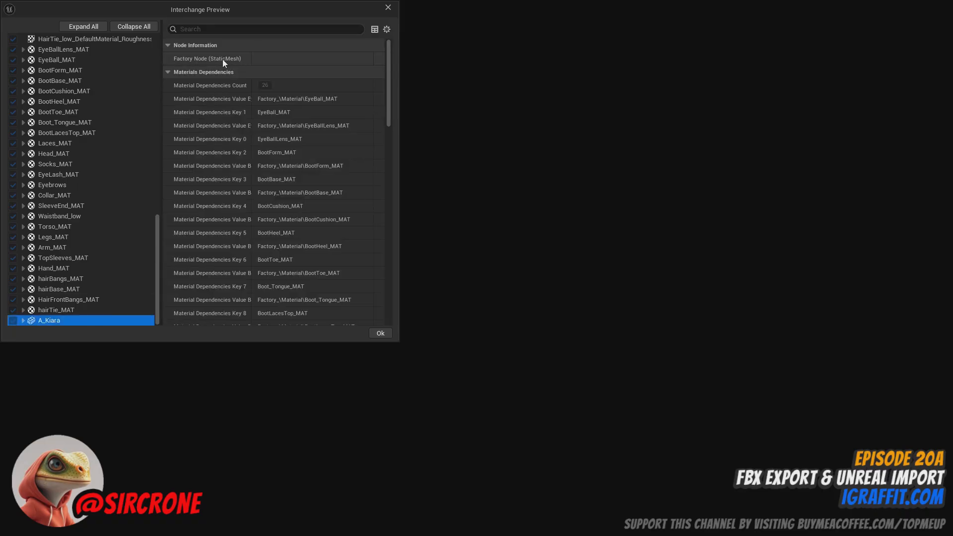
pyautogui.click(24, 320)
pyautogui.click(63, 320)
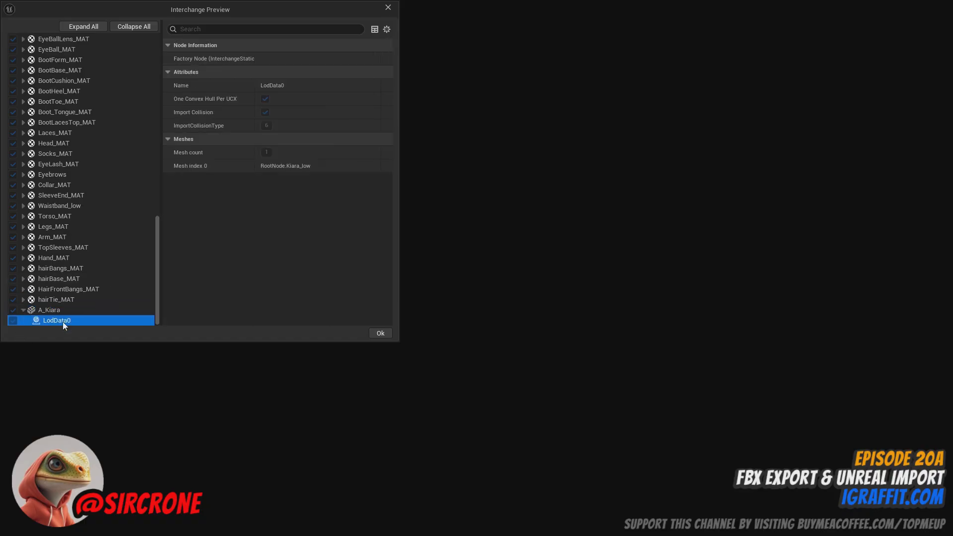
pyautogui.click(23, 310)
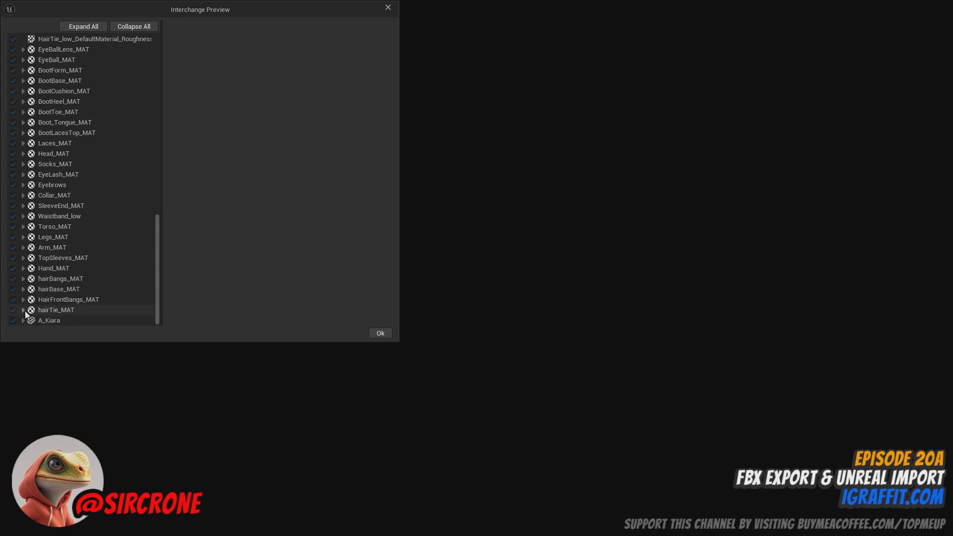
pyautogui.click(388, 7)
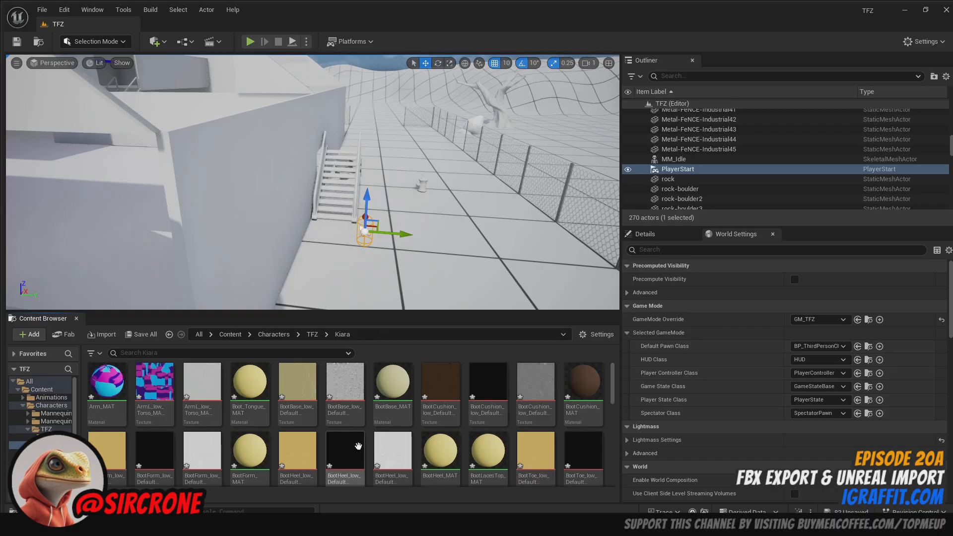
# - Delete the newly imported assets from the Kiara folder
pyautogui.hotkey('alt', 'Tab')
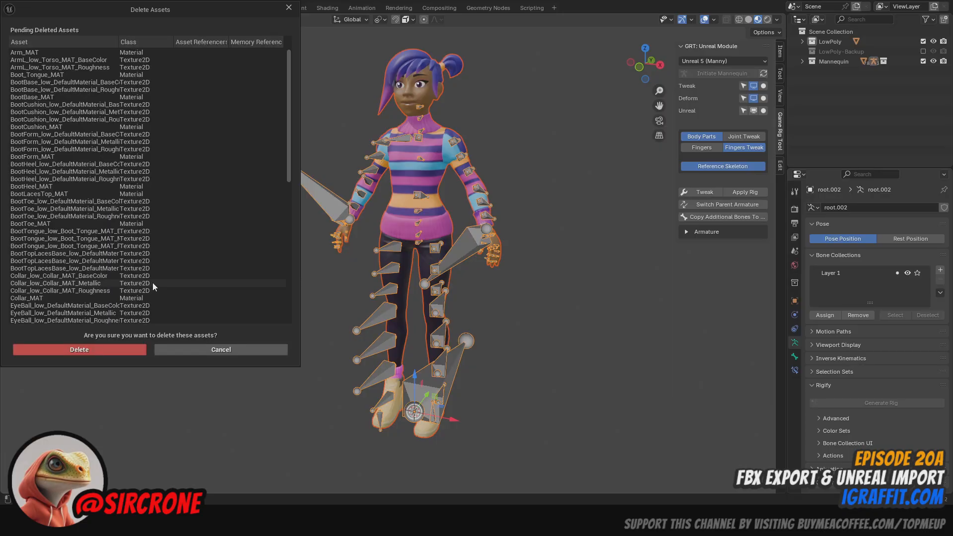
pyautogui.click(79, 349)
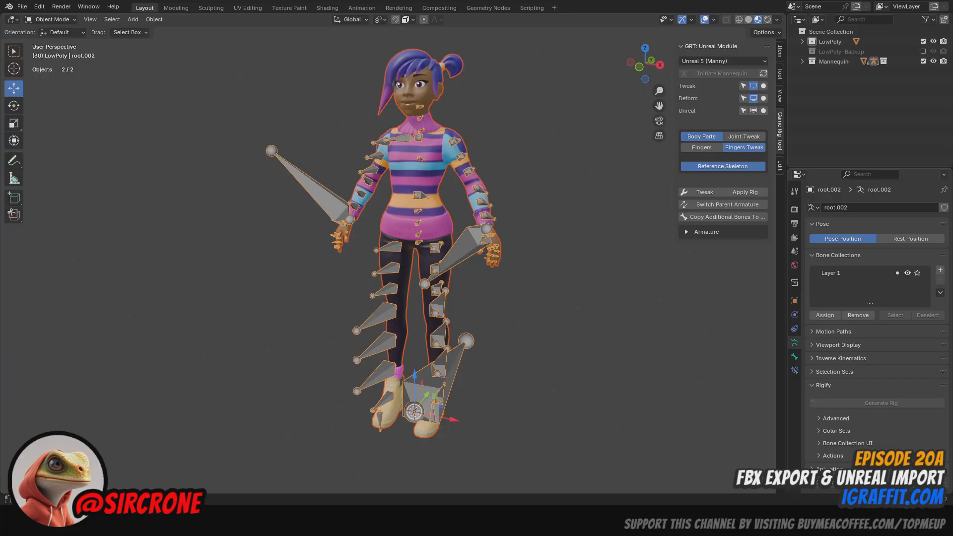
# - Filter the A_Kiara.fbx import options by "static", enable Import Static Meshes, and import the file into the Kiara folder
pyautogui.scroll(5, 163, 174)
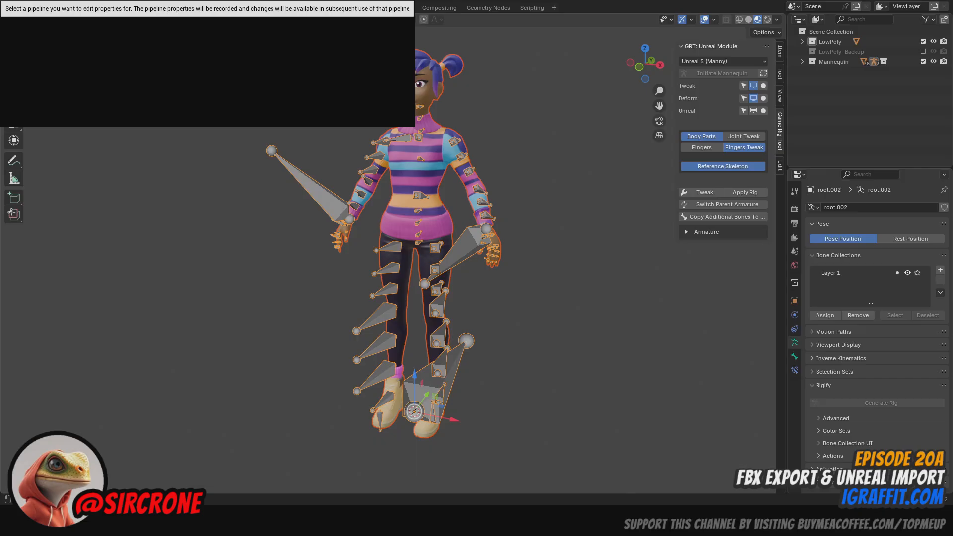
pyautogui.click(153, 105)
pyautogui.write('static')
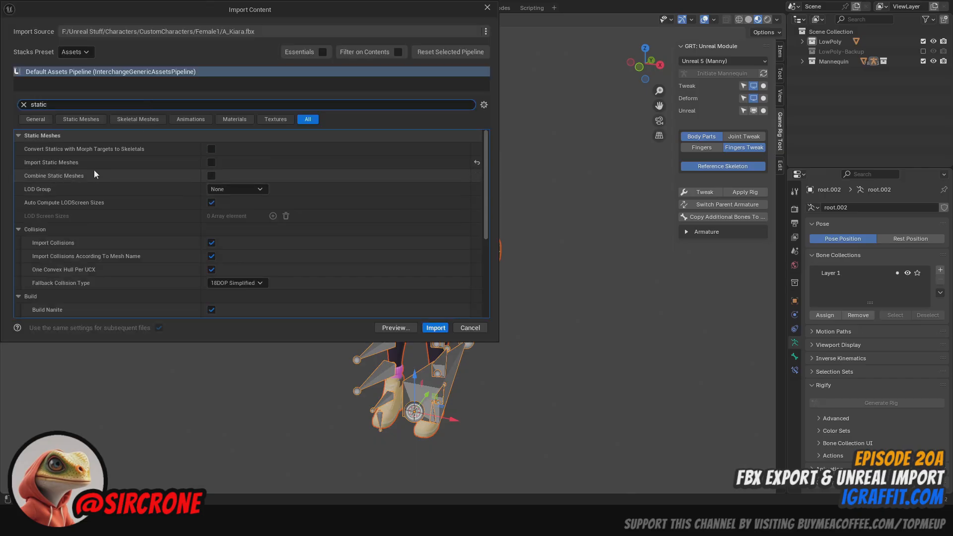
pyautogui.click(211, 161)
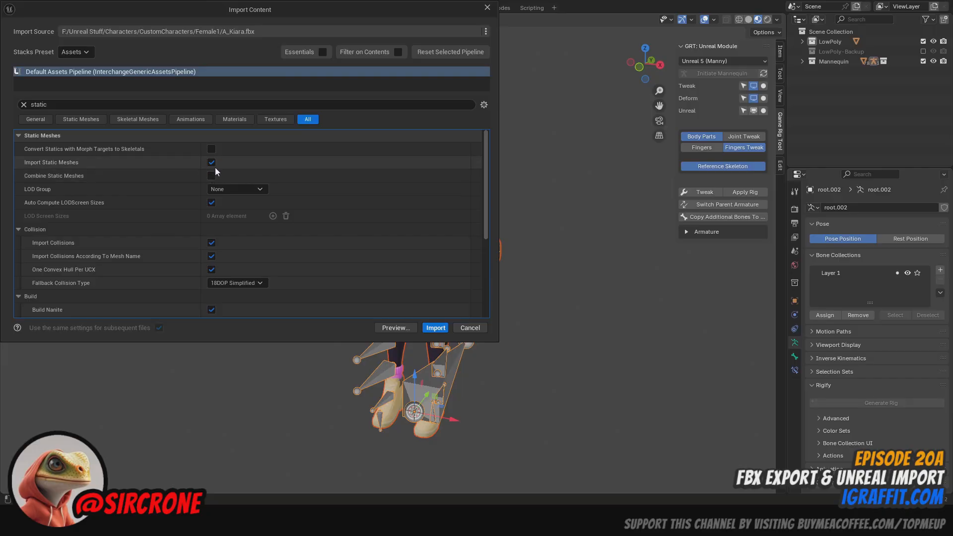
pyautogui.click(436, 327)
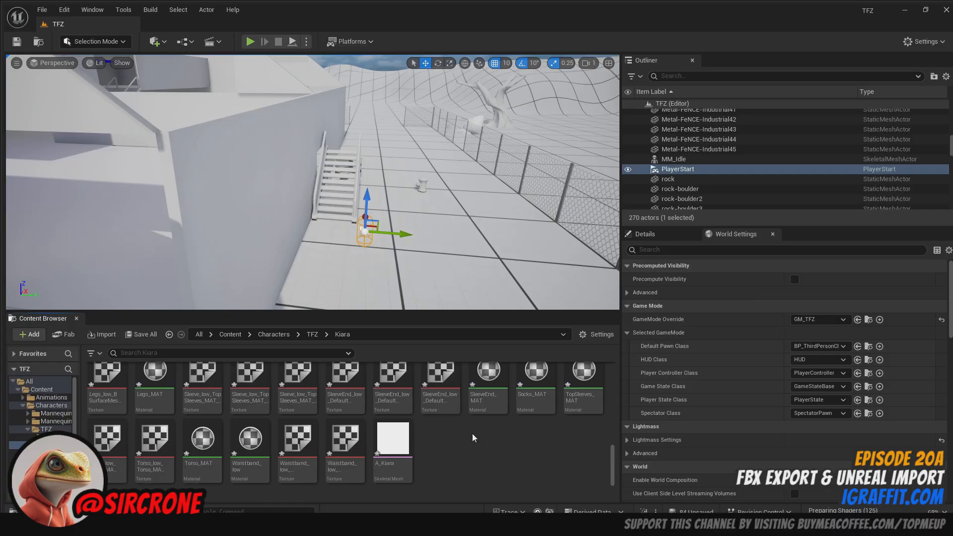
# - Open the imported A_Kiara skeletal mesh, dismiss the message log, and show the skeleton editing tools
pyautogui.scroll(1, 474, 433)
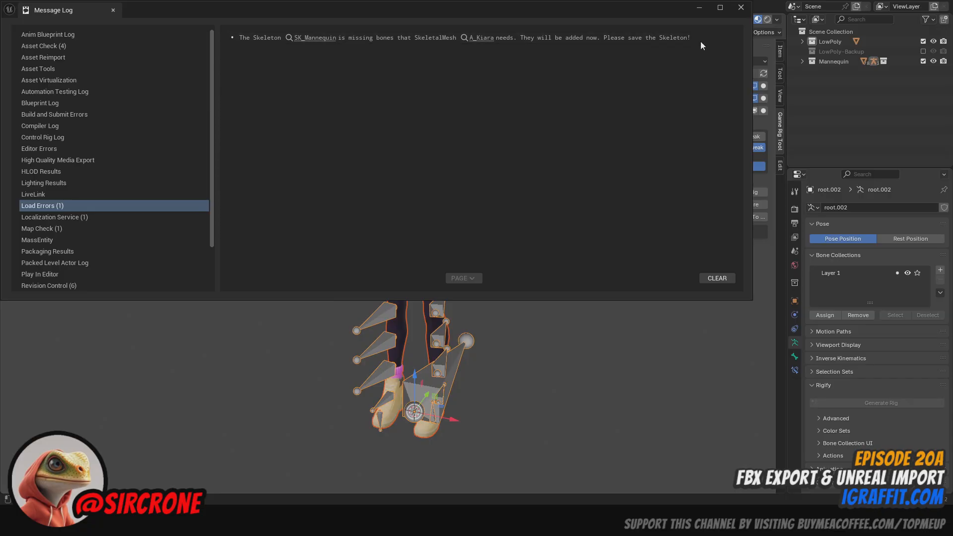
pyautogui.click(740, 7)
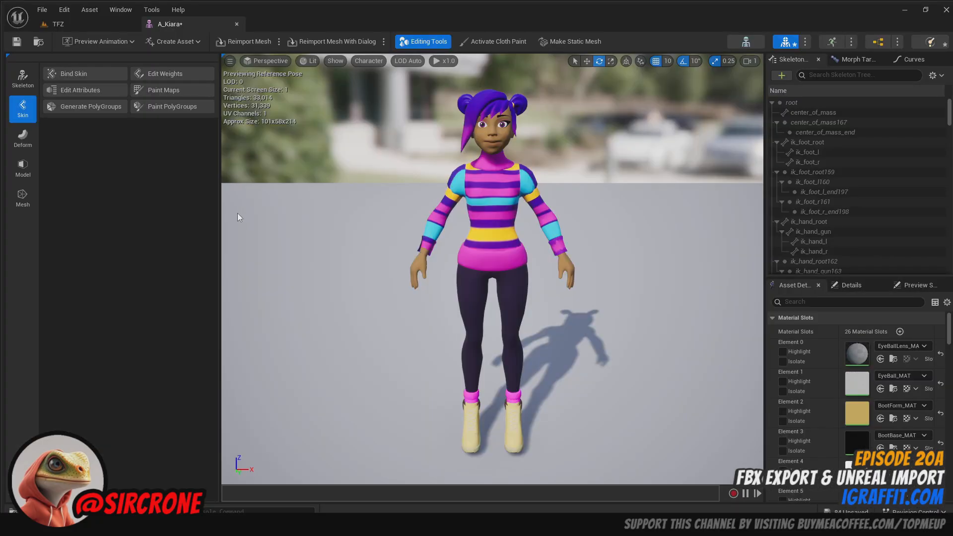
pyautogui.click(23, 78)
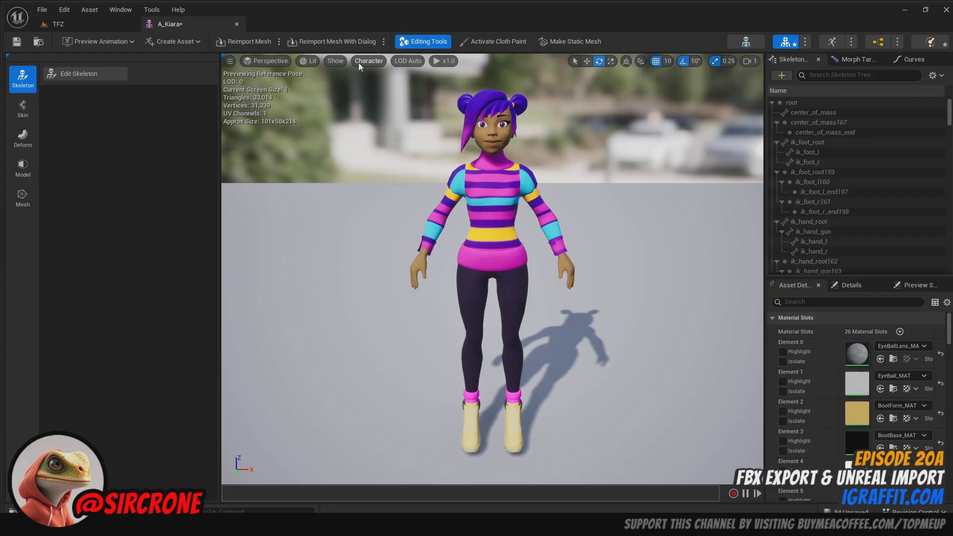
# - Examine the bone hierarchy of the SK_Mannequin skeleton down through the IK, pelvis and spine bones
pyautogui.click(335, 66)
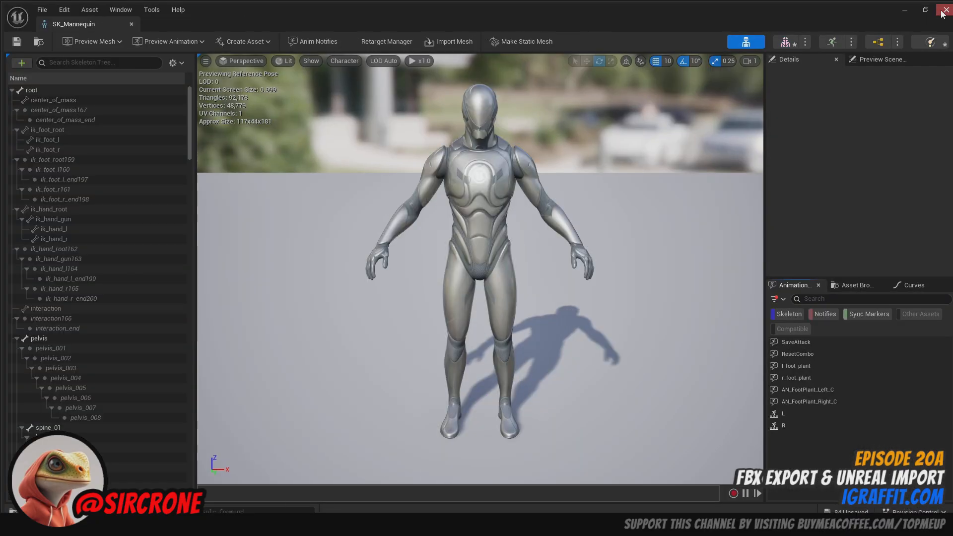
pyautogui.scroll(-5, 106, 190)
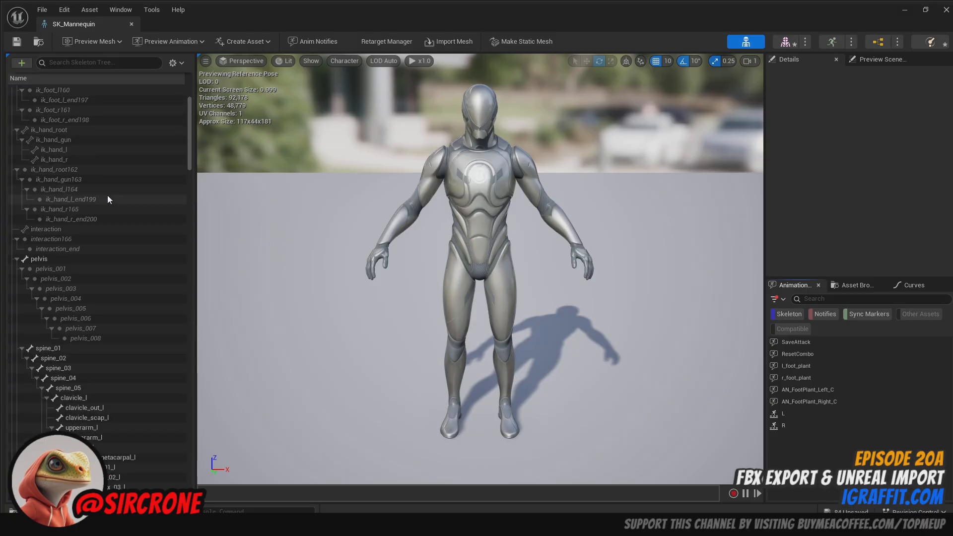
pyautogui.moveTo(189, 143); pyautogui.dragTo(228, 84)
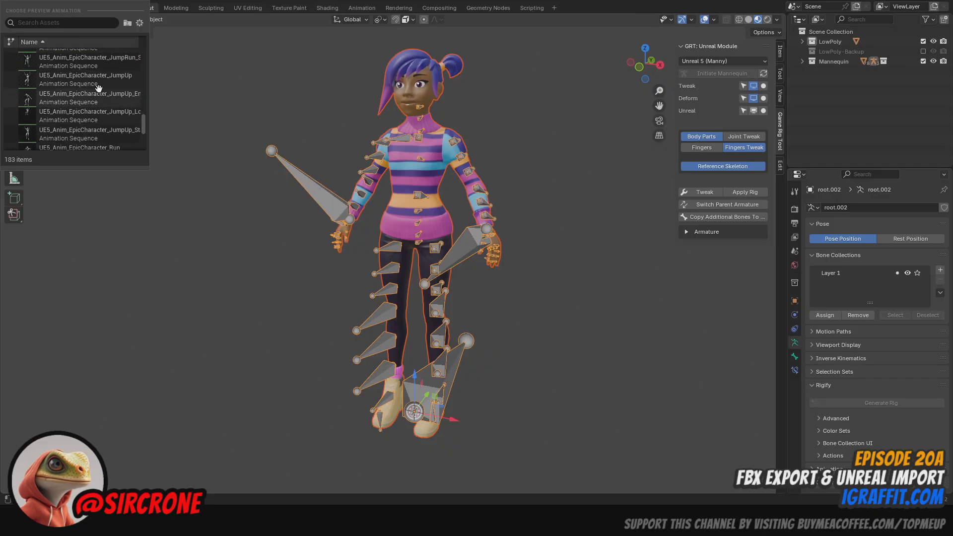
# - Preview the UE5_Anim_EpicCharacter_JumpRun animation on the A_Kiara mesh, scrub it to frame 5, and inspect the hips from the side
pyautogui.click(106, 85)
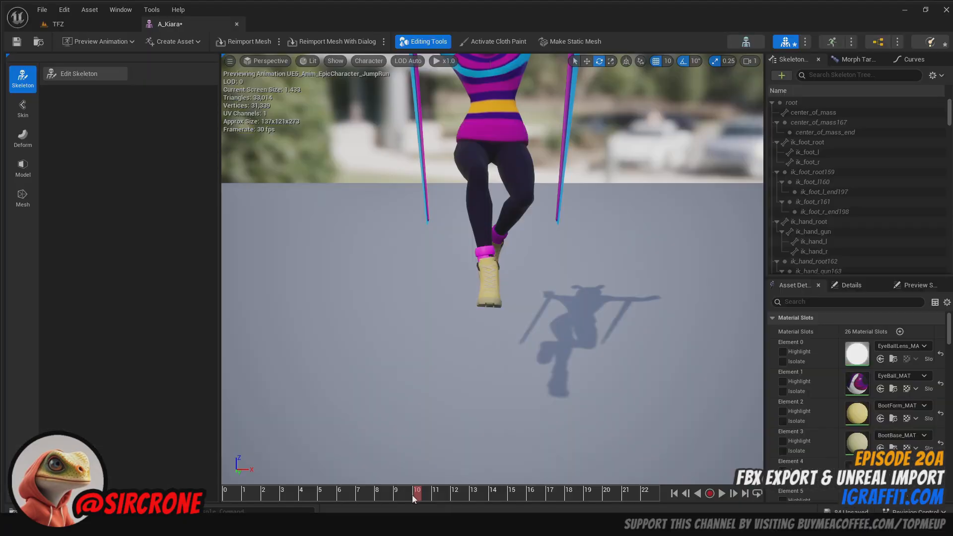
pyautogui.moveTo(412, 495); pyautogui.dragTo(317, 493)
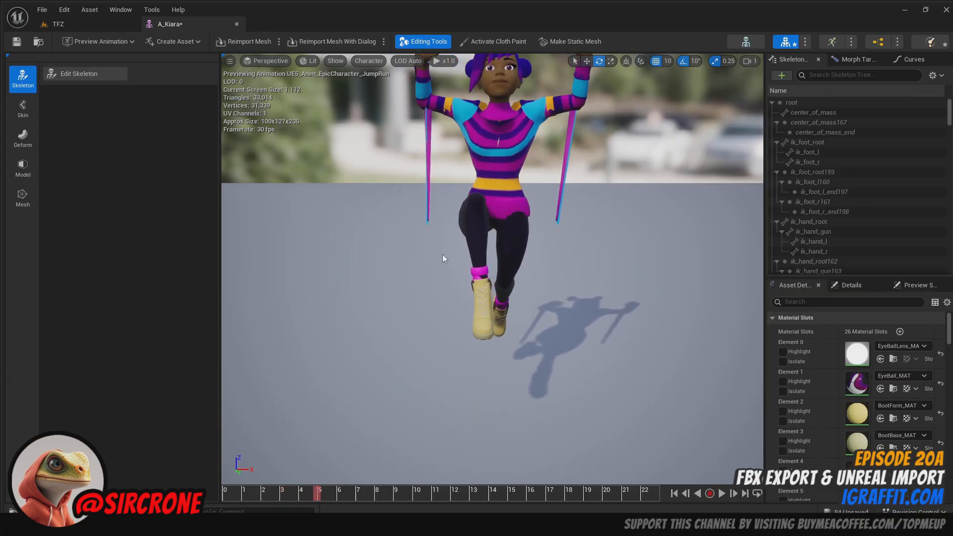
pyautogui.moveTo(442, 255); pyautogui.dragTo(381, 218)
pyautogui.moveTo(382, 218); pyautogui.dragTo(450, 252, button='right')
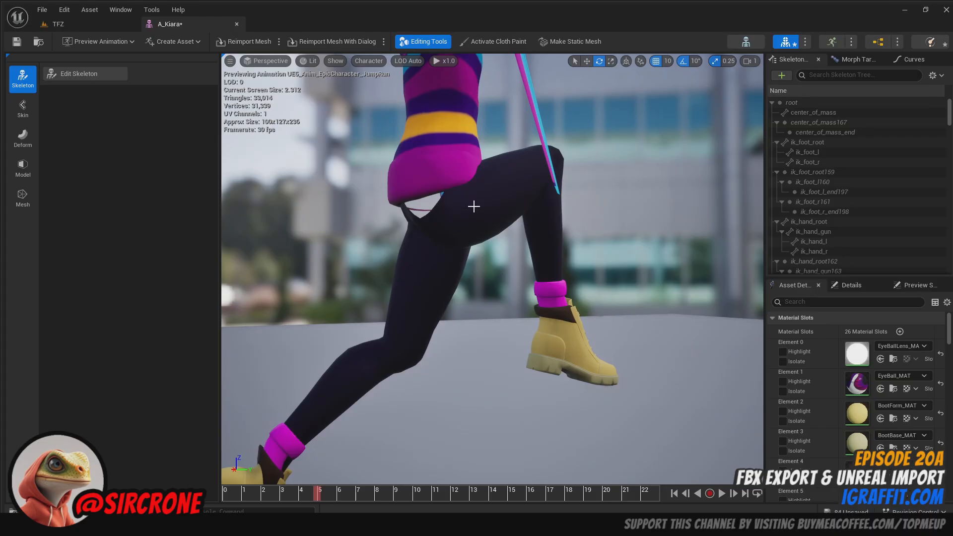
pyautogui.scroll(-5, 473, 207)
pyautogui.scroll(3, 493, 201)
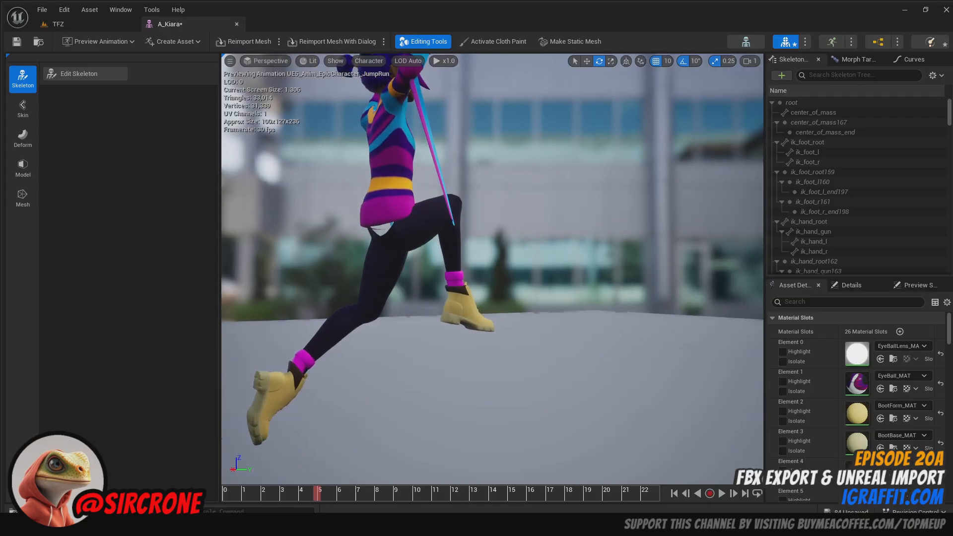
# - Examine how Kiara's boots, socks and lower legs deform in the JumpRun pose from several angles
pyautogui.scroll(3, 492, 203)
pyautogui.moveTo(515, 212); pyautogui.dragTo(505, 206)
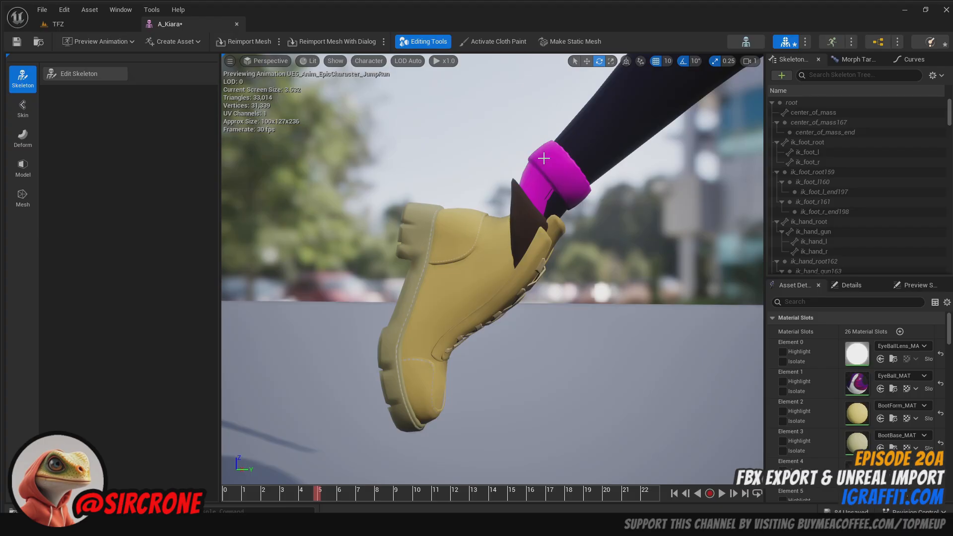
pyautogui.scroll(-6, 542, 209)
pyautogui.moveTo(555, 219); pyautogui.dragTo(625, 219, button='right')
pyautogui.moveTo(555, 218); pyautogui.dragTo(555, 165, button='middle')
pyautogui.scroll(8, 515, 228)
pyautogui.moveTo(555, 219); pyautogui.dragTo(501, 218, button='right')
pyautogui.scroll(-4, 492, 268)
pyautogui.moveTo(492, 268); pyautogui.dragTo(472, 267, button='right')
pyautogui.scroll(4, 492, 268)
pyautogui.moveTo(492, 268); pyautogui.dragTo(396, 337)
pyautogui.moveTo(397, 338); pyautogui.dragTo(397, 318, button='middle')
pyautogui.moveTo(492, 268); pyautogui.dragTo(492, 248)
pyautogui.moveTo(492, 248); pyautogui.dragTo(492, 208, button='middle')
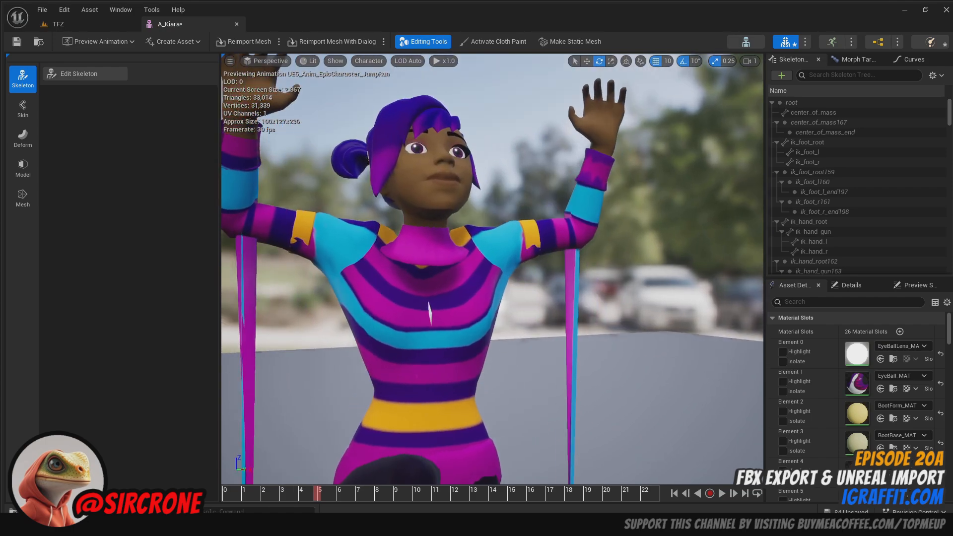
# - Examine the deformation of Kiara's chest, shoulders and sleeves up close in the JumpRun pose
pyautogui.moveTo(493, 208); pyautogui.dragTo(461, 168)
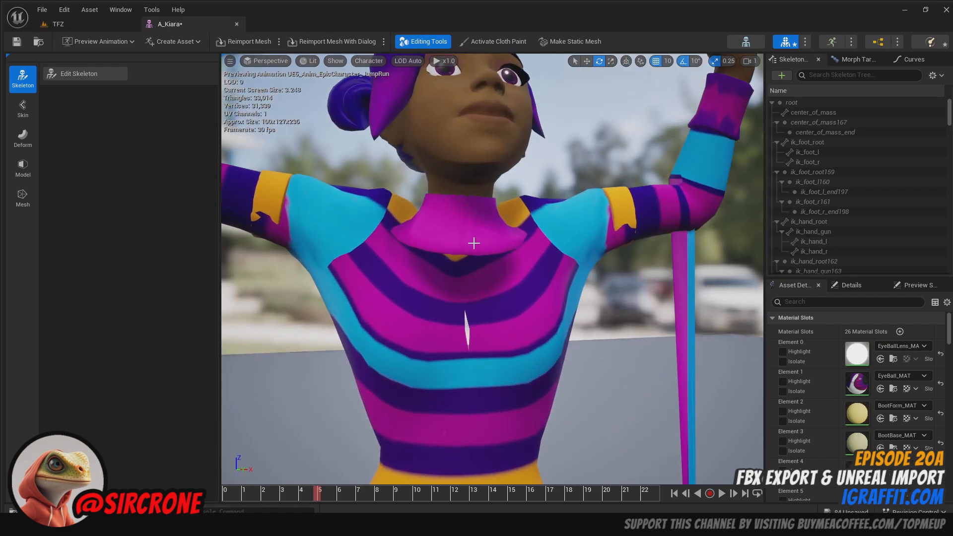
pyautogui.scroll(-5, 480, 236)
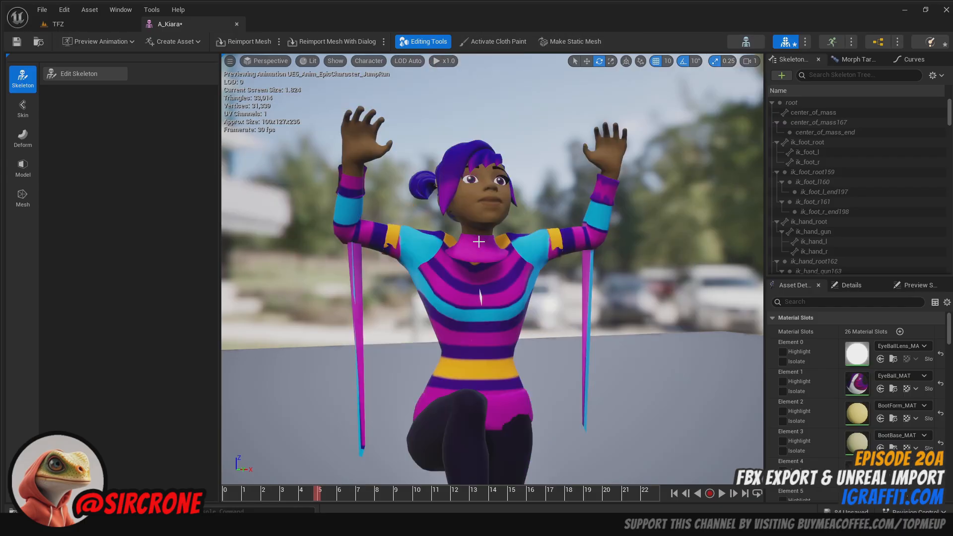
pyautogui.scroll(5, 483, 235)
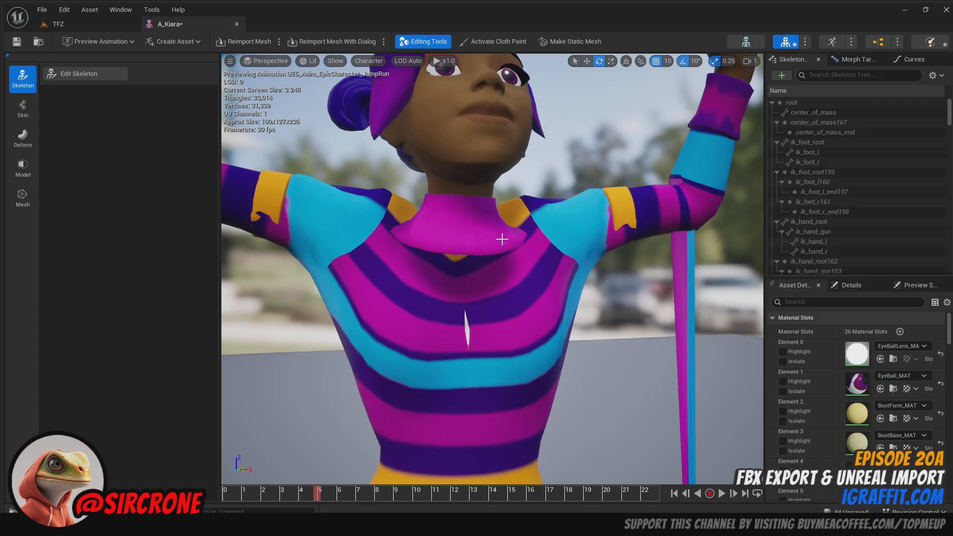
pyautogui.scroll(-5, 501, 239)
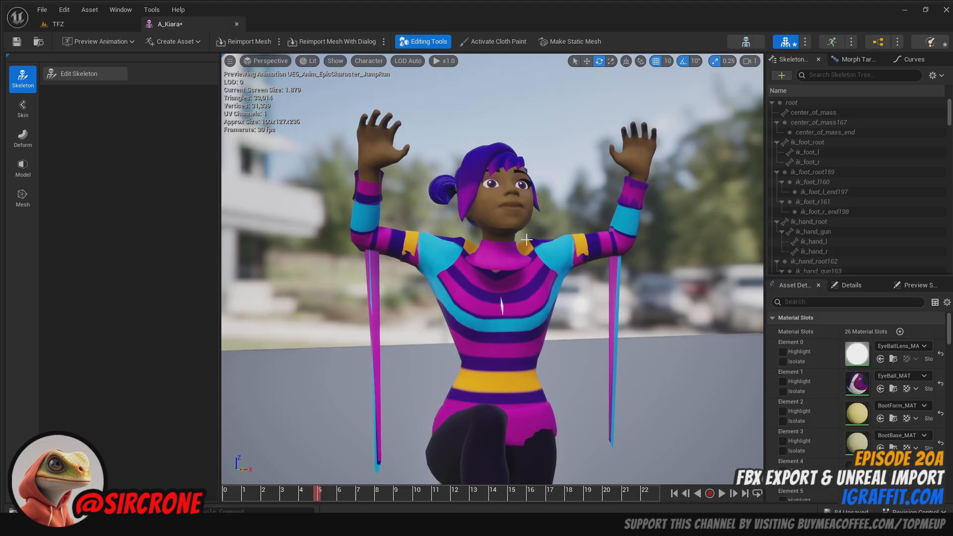
pyautogui.scroll(-5, 528, 242)
pyautogui.scroll(6, 528, 243)
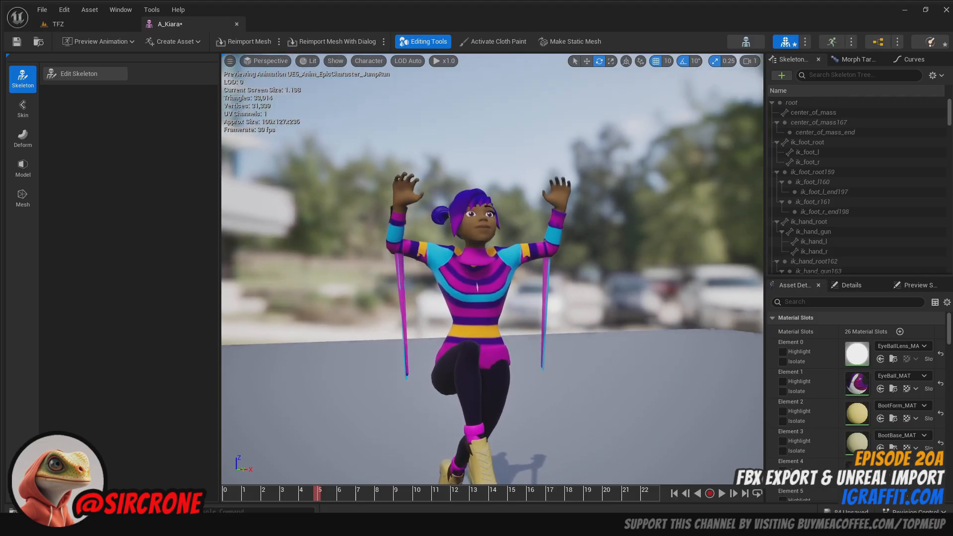
pyautogui.moveTo(536, 240); pyautogui.dragTo(526, 247)
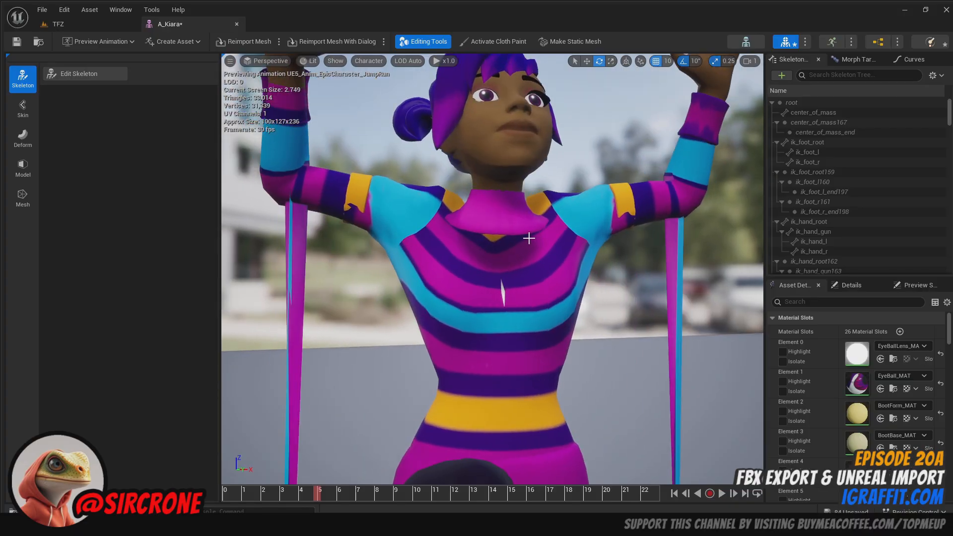
pyautogui.moveTo(538, 234); pyautogui.dragTo(538, 297)
pyautogui.moveTo(538, 234); pyautogui.dragTo(502, 238, button='middle')
pyautogui.moveTo(501, 238); pyautogui.dragTo(507, 375)
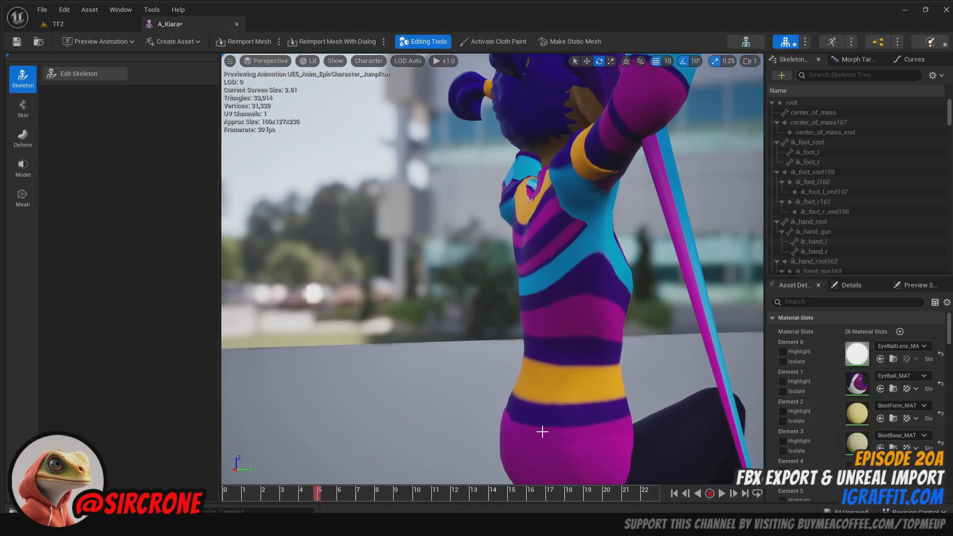
# - Examine the gap between Kiara's sweater and leggings and the stretched sleeve geometry from the back and sides
pyautogui.scroll(-3, 543, 429)
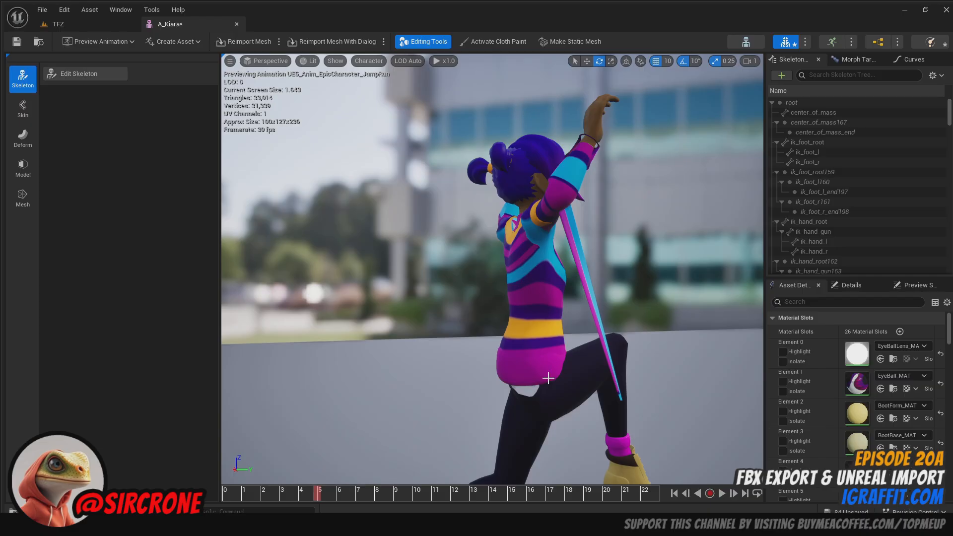
pyautogui.scroll(-2, 568, 397)
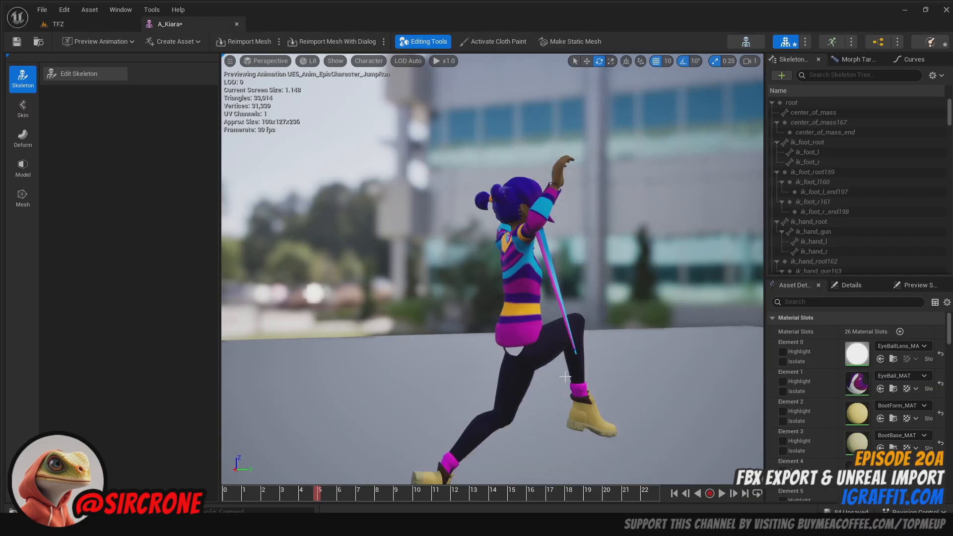
pyautogui.moveTo(564, 376); pyautogui.dragTo(446, 327)
pyautogui.moveTo(492, 269)
pyautogui.mouseDown()
pyautogui.moveTo(492, 348)
pyautogui.moveTo(484, 268)
pyautogui.mouseUp()
pyautogui.moveTo(565, 379)
pyautogui.mouseDown()
pyautogui.moveTo(535, 406)
pyautogui.moveTo(536, 347)
pyautogui.moveTo(571, 369)
pyautogui.moveTo(564, 379)
pyautogui.mouseUp()
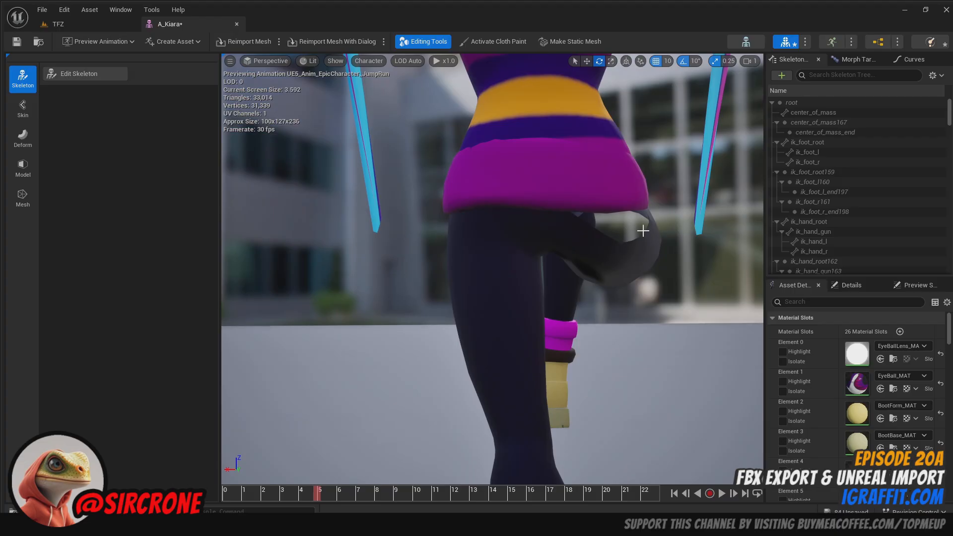
pyautogui.moveTo(632, 263); pyautogui.dragTo(593, 313)
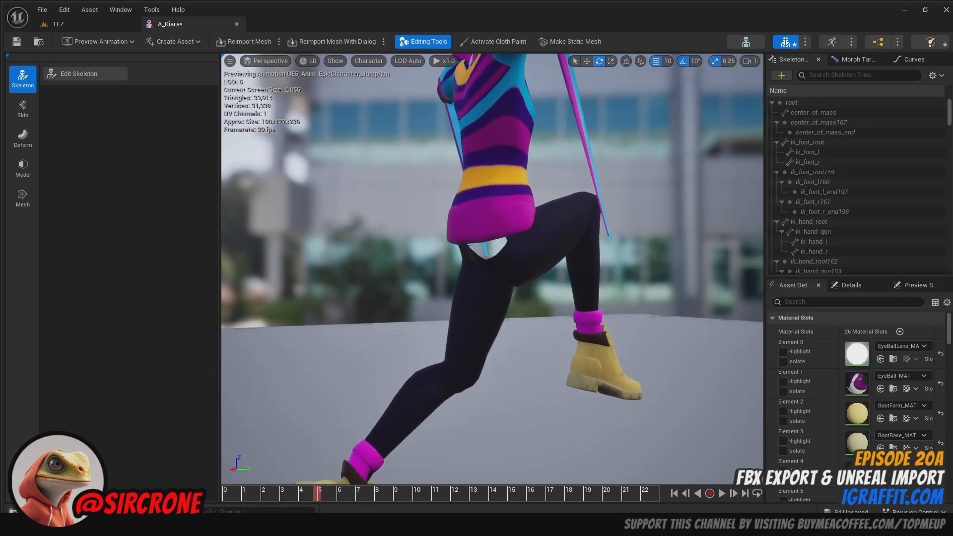
pyautogui.moveTo(492, 268); pyautogui.dragTo(348, 238, button='right')
pyautogui.moveTo(492, 269); pyautogui.dragTo(456, 287)
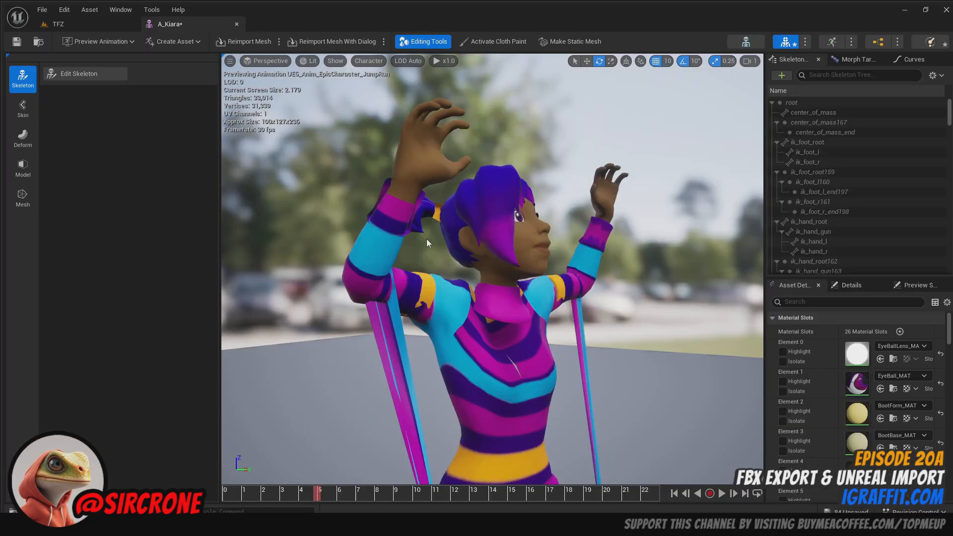
pyautogui.moveTo(382, 230); pyautogui.dragTo(400, 210)
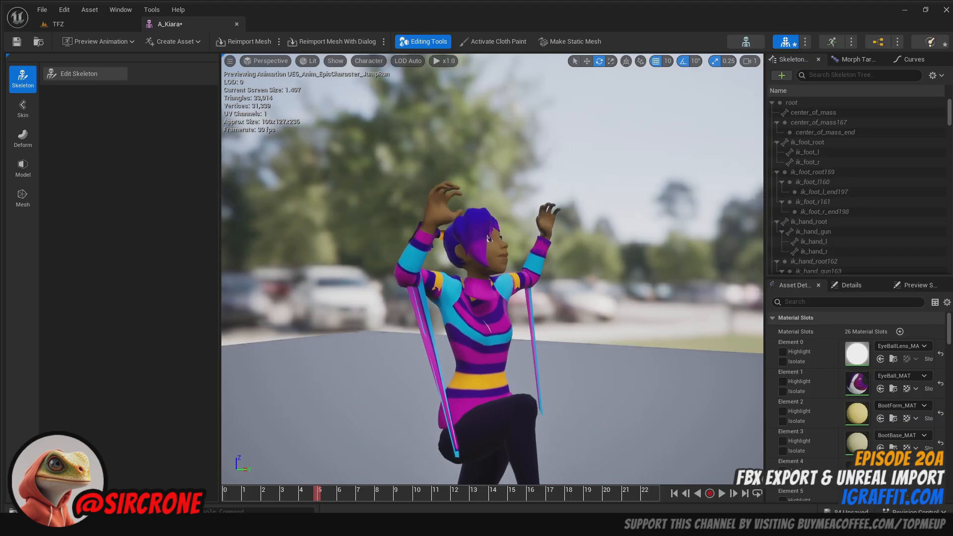
pyautogui.moveTo(382, 230); pyautogui.dragTo(382, 293, button='middle')
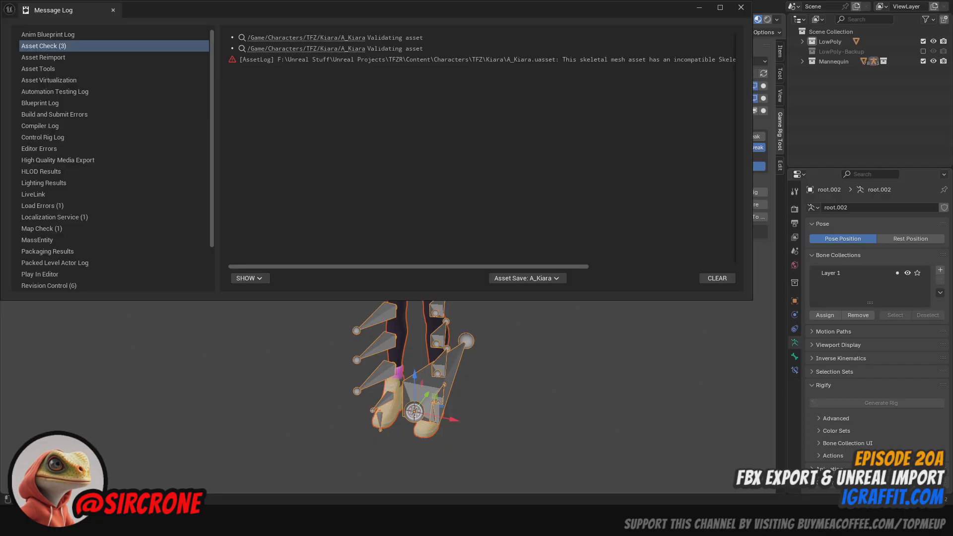
# - Close the message log, enlarge the content browser, and look through the imported assets in the Kiara folder
pyautogui.click(741, 7)
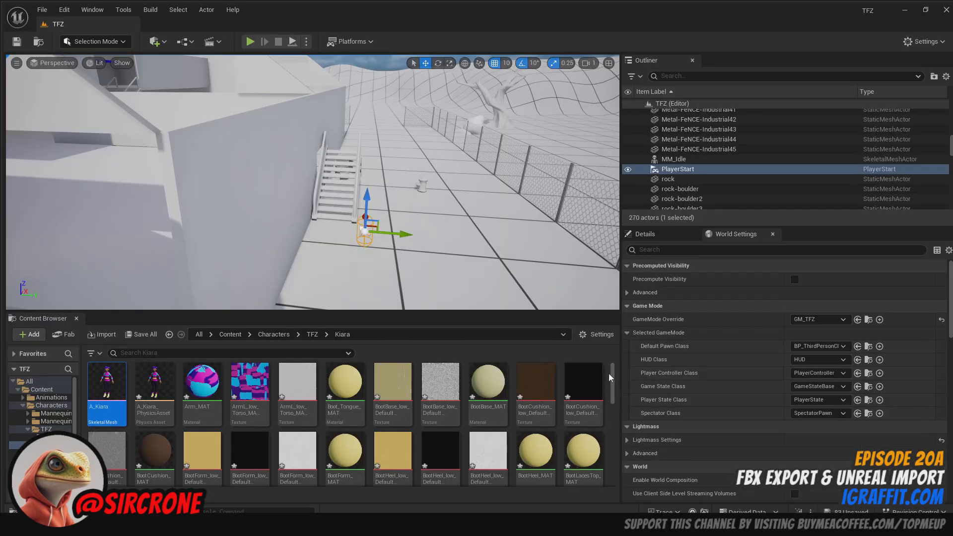
pyautogui.scroll(-2, 611, 412)
pyautogui.moveTo(610, 412); pyautogui.dragTo(603, 365)
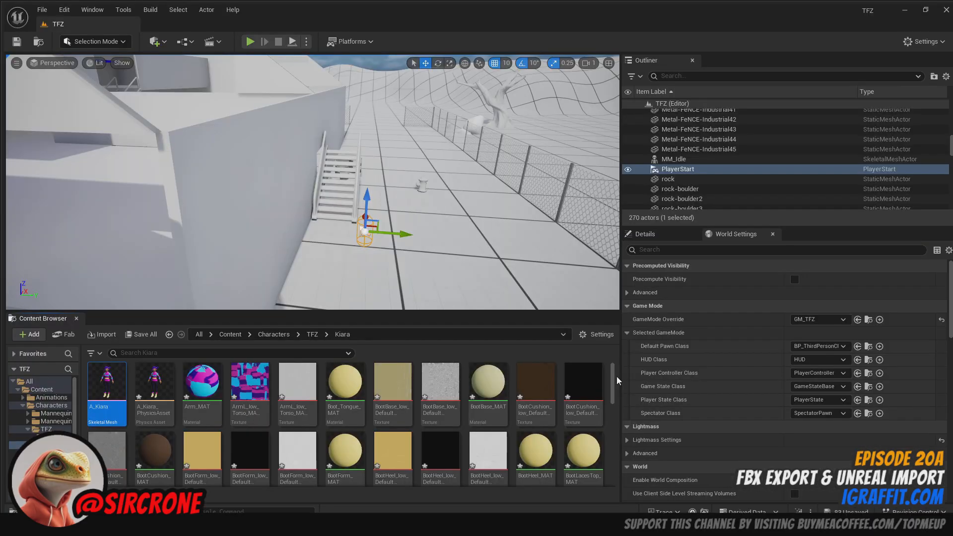
pyautogui.scroll(-1, 614, 387)
pyautogui.scroll(1, 614, 387)
pyautogui.click(519, 300)
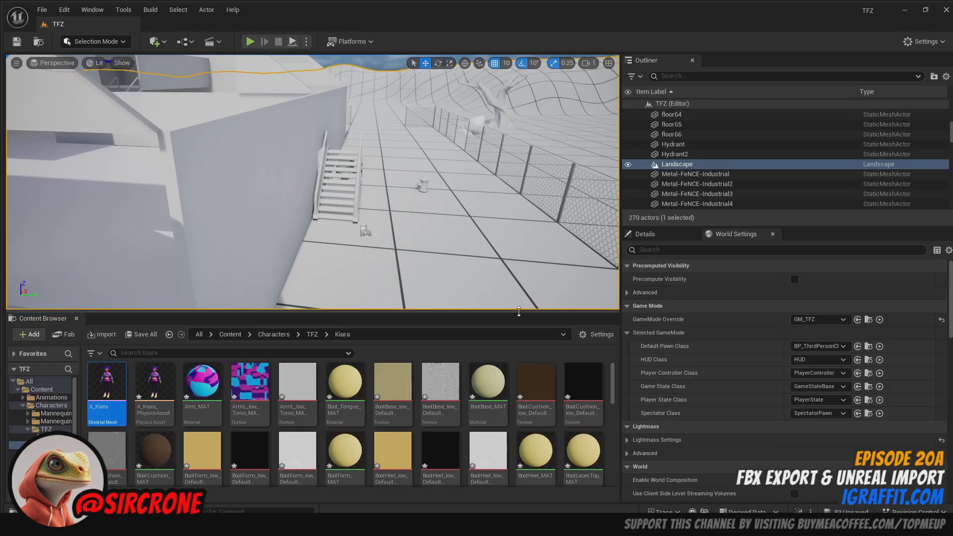
pyautogui.moveTo(519, 312); pyautogui.dragTo(519, 298)
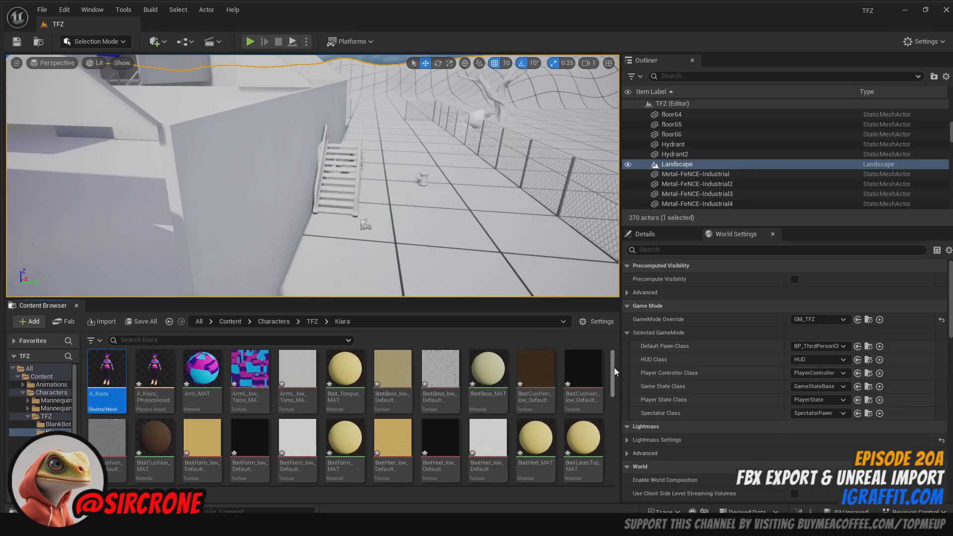
pyautogui.scroll(-3, 615, 385)
pyautogui.scroll(3, 619, 385)
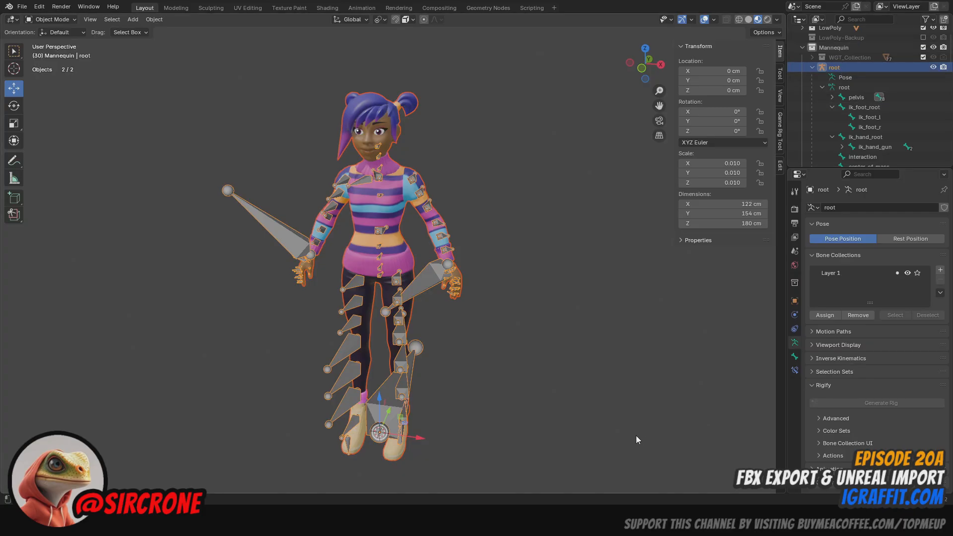
# - In Blender, rename the armature object in the Mannequin collection as root.002
pyautogui.moveTo(659, 105); pyautogui.dragTo(693, 97)
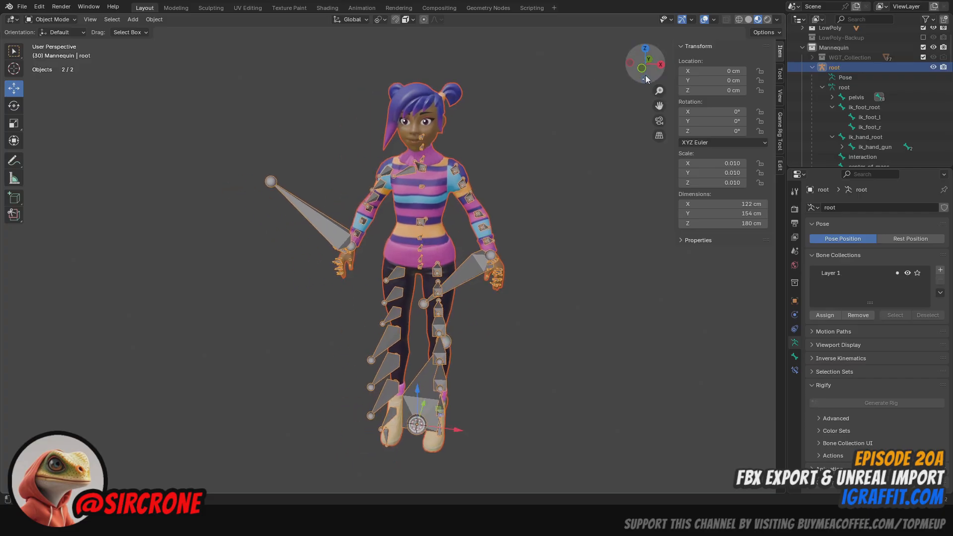
pyautogui.moveTo(644, 70); pyautogui.dragTo(626, 74)
pyautogui.scroll(1, 854, 69)
pyautogui.doubleClick(865, 81)
pyautogui.write('.002')
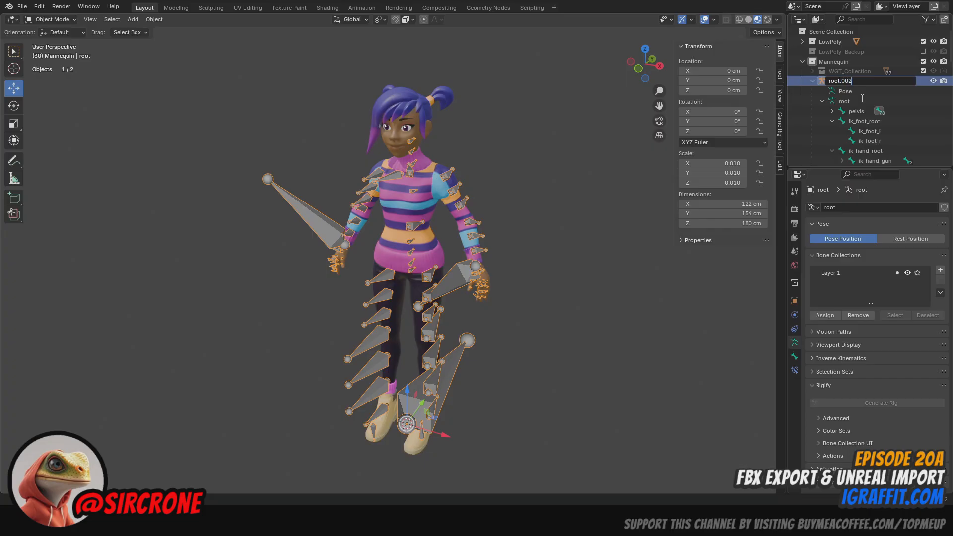
pyautogui.press('Return')
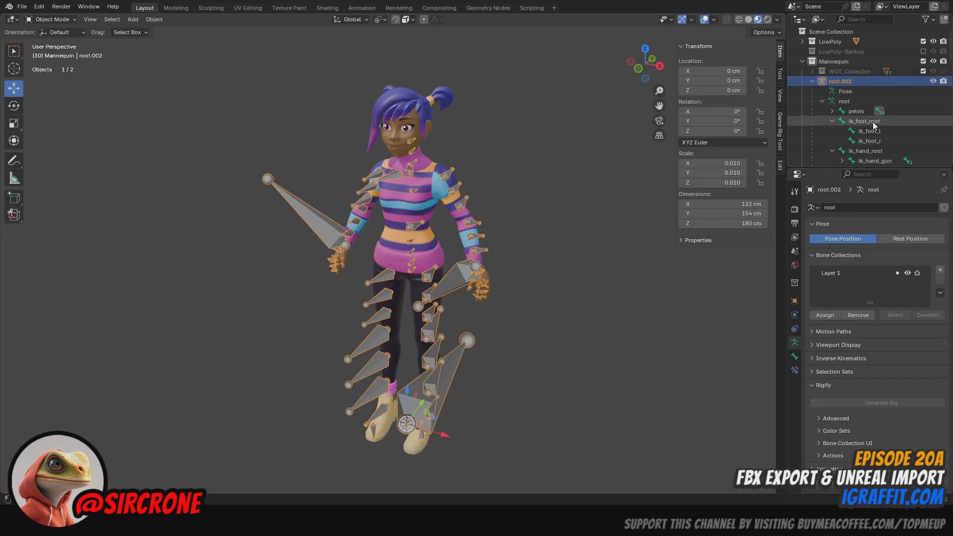
# - Rename the Mannequin collection's armature object back to root
pyautogui.doubleClick(854, 81)
pyautogui.click(867, 81)
pyautogui.press('BackSpace')
pyautogui.press('BackSpace')
pyautogui.press('BackSpace')
pyautogui.press('BackSpace')
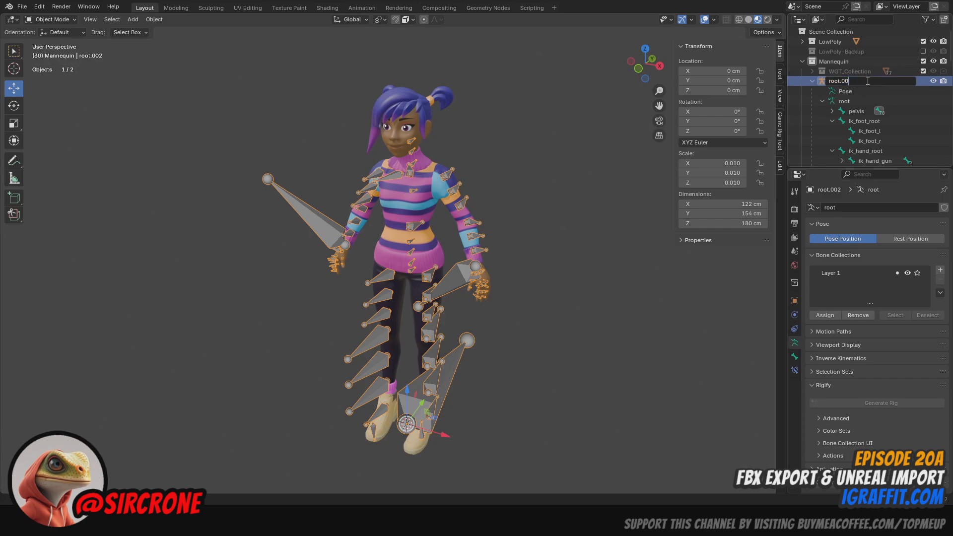
pyautogui.press('Return')
# - Export Kiara's mesh together with the root armature as FBX and save the Blender file
pyautogui.click(424, 108)
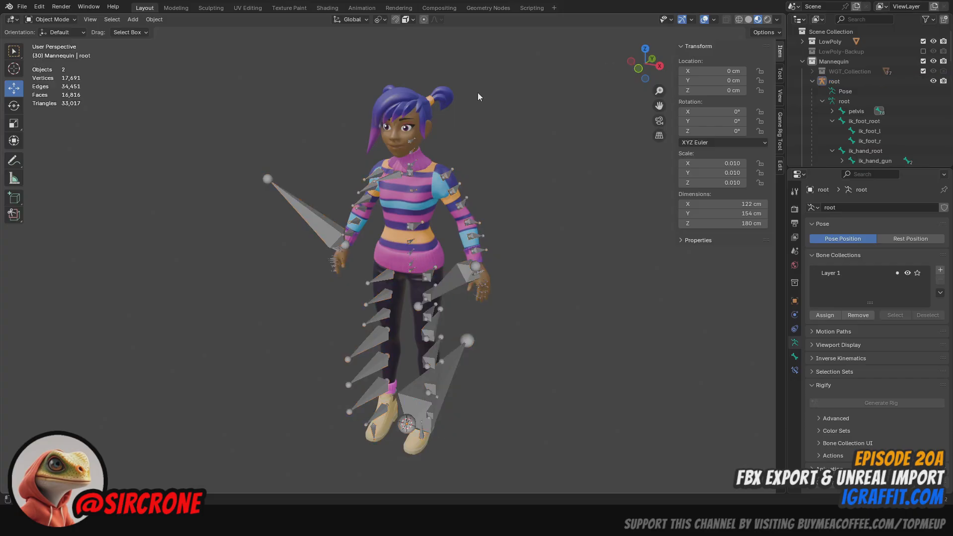
pyautogui.keyDown('shift'); pyautogui.click(303, 212); pyautogui.keyUp('shift')
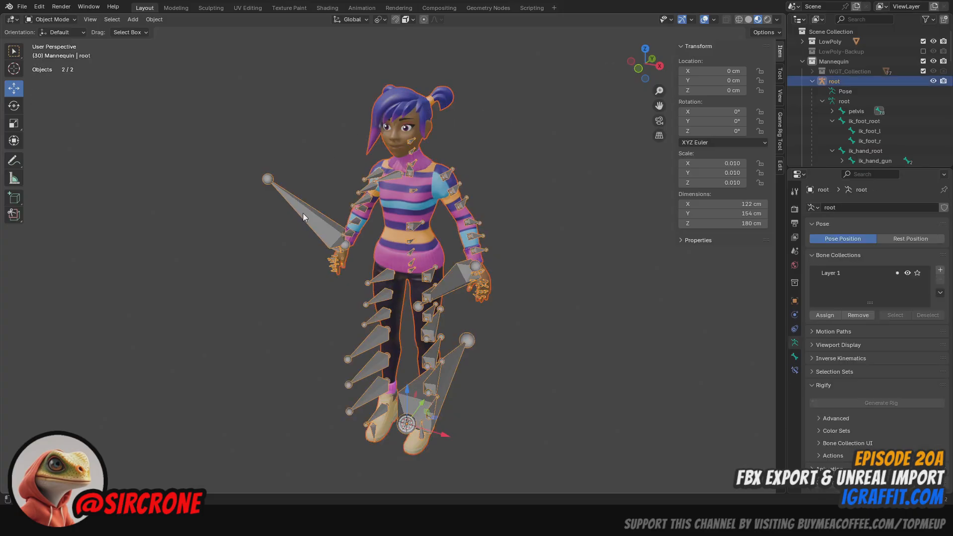
pyautogui.click(22, 6)
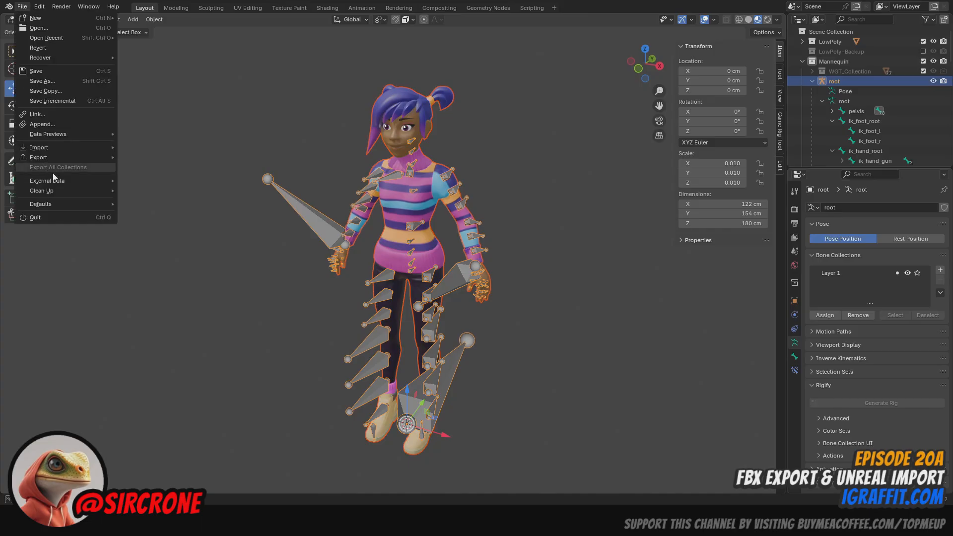
pyautogui.moveTo(58, 179)
pyautogui.moveTo(52, 158)
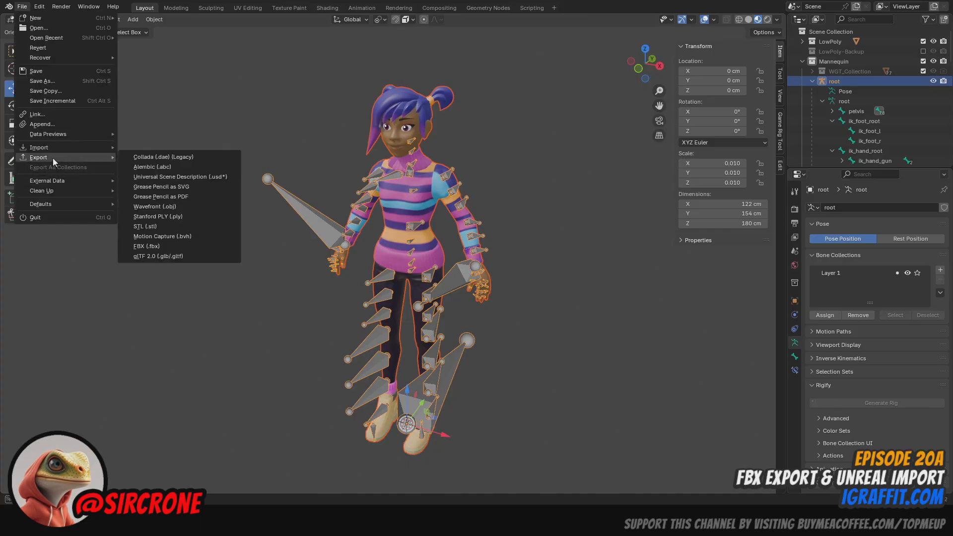
pyautogui.click(173, 246)
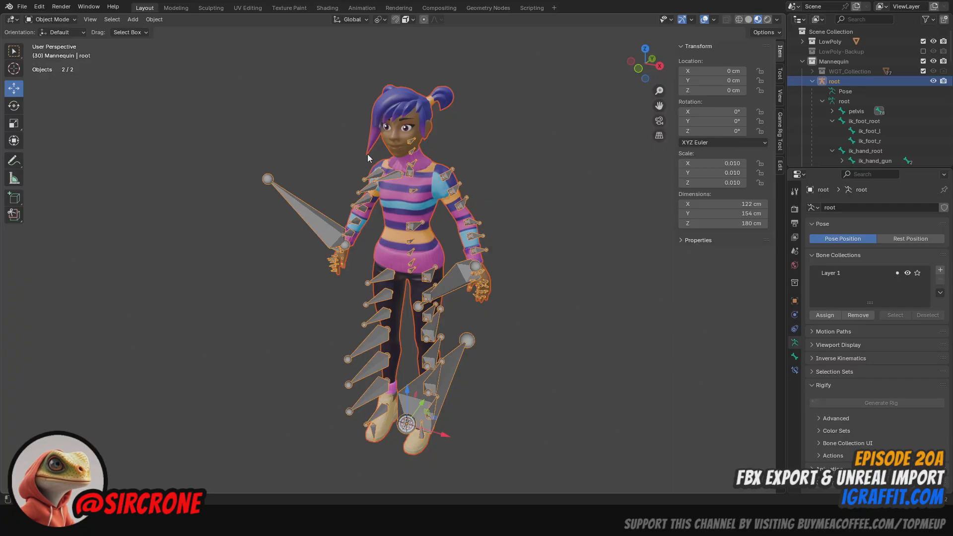
pyautogui.hotkey('ctrl', 's')
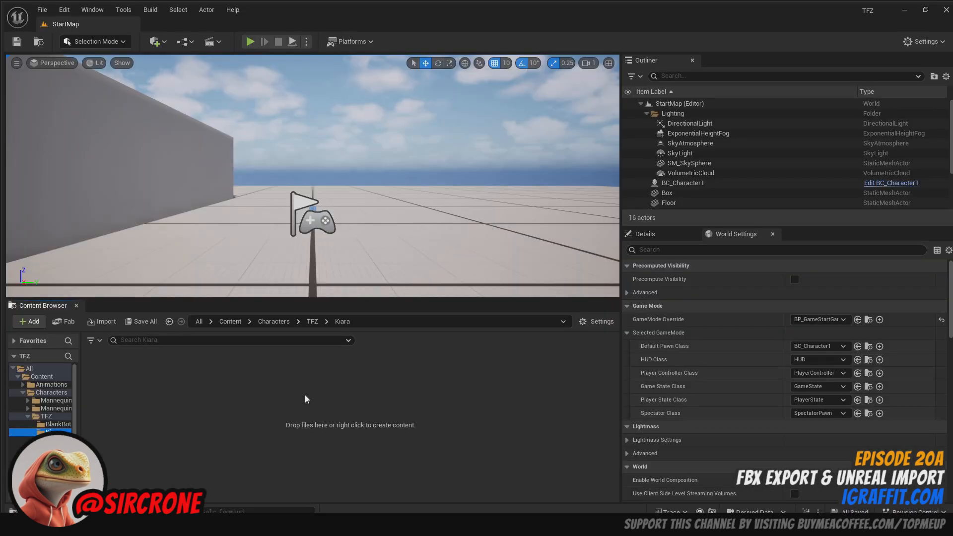
# - In Unreal, import A_Kiara.fbx into the Kiara folder with the SK_Mannequin skeleton and accept the normal map import notice
pyautogui.rightClick(305, 395)
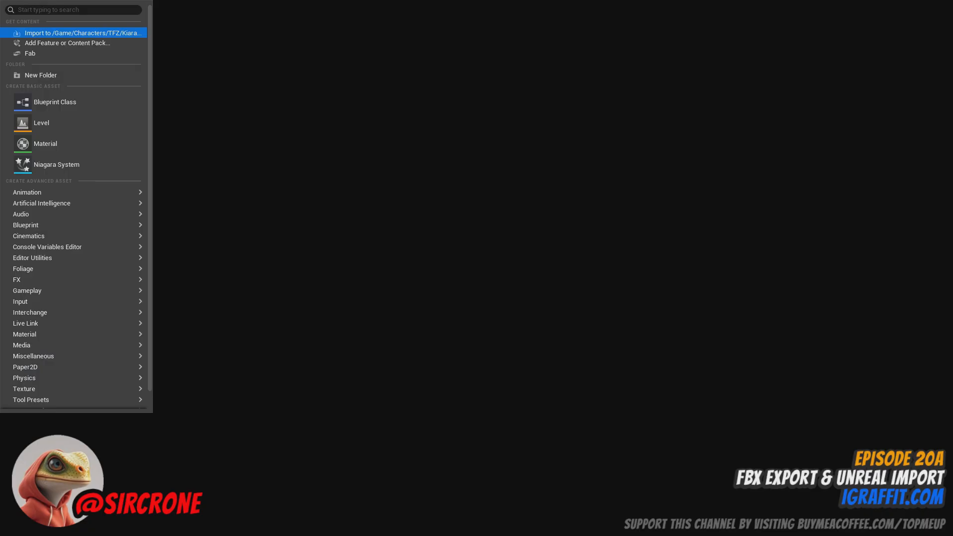
pyautogui.click(76, 33)
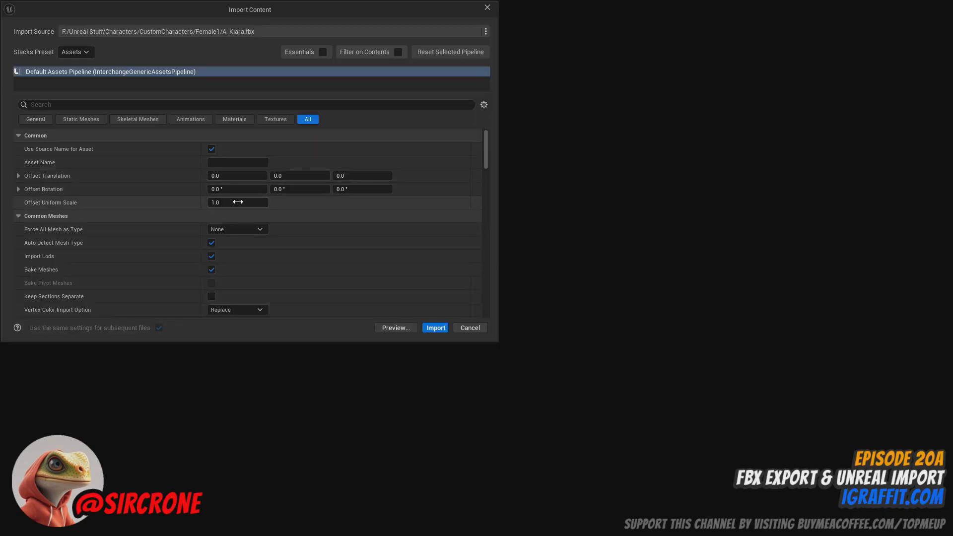
pyautogui.scroll(-3, 245, 236)
pyautogui.click(270, 231)
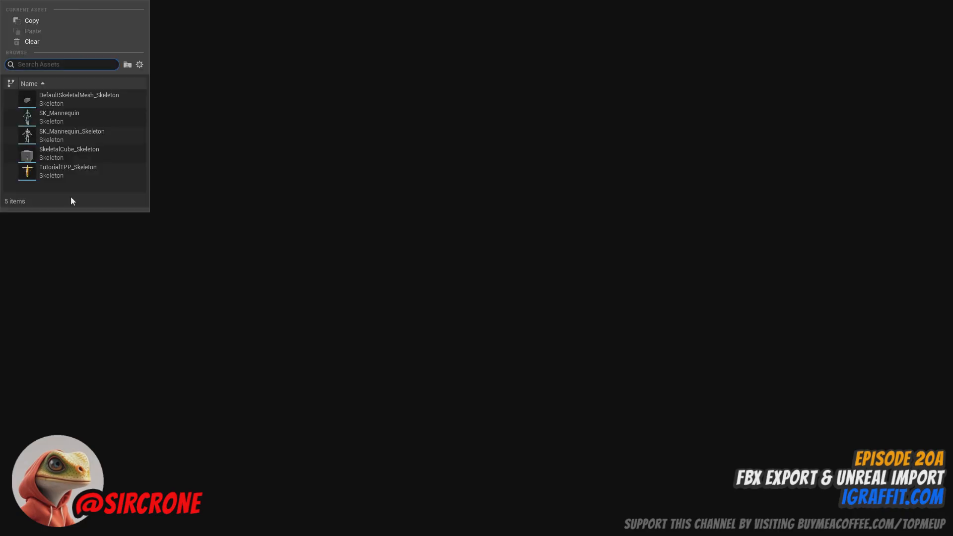
pyautogui.click(76, 121)
pyautogui.click(474, 385)
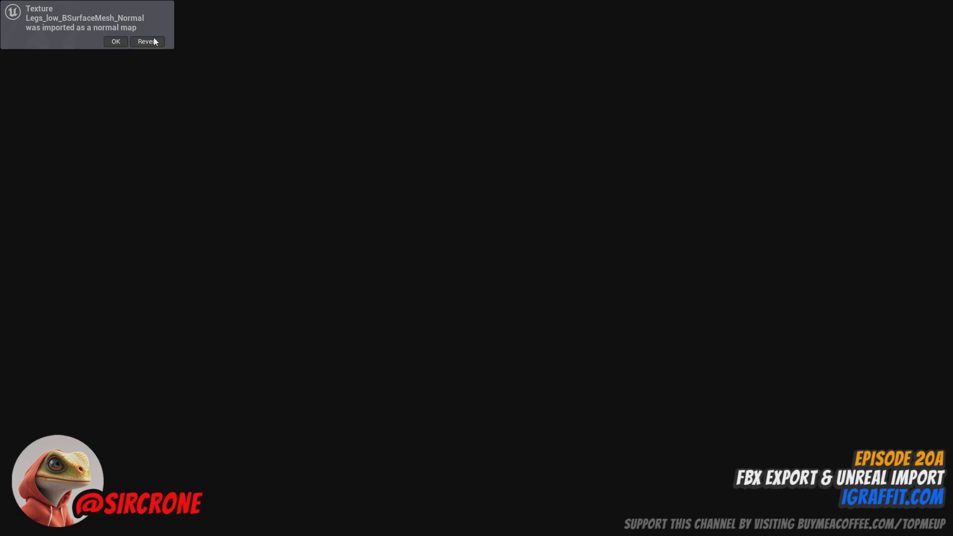
pyautogui.click(116, 42)
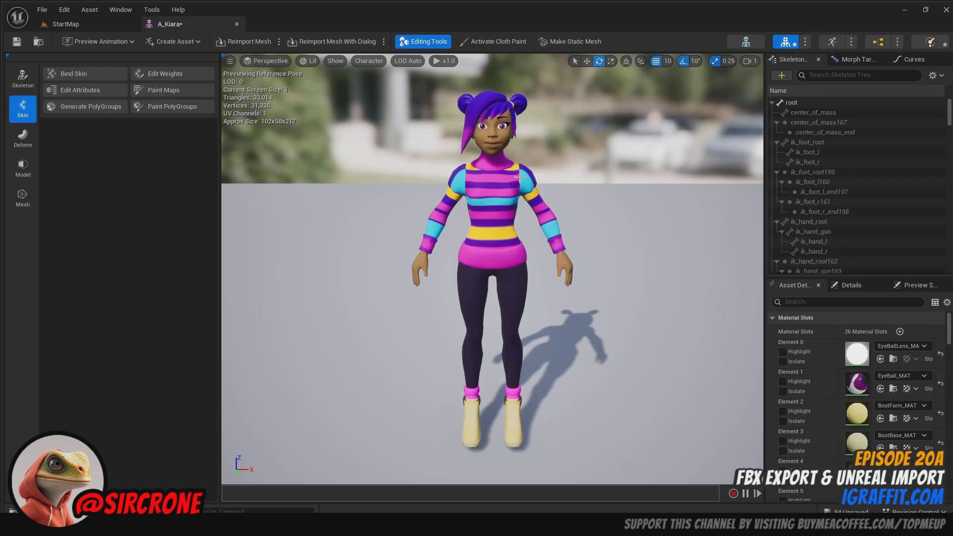
# - Preview the MM_Unarmed_Jump_Fall_Loop animation on the A_Kiara skeletal mesh
pyautogui.moveTo(491, 268); pyautogui.dragTo(447, 189)
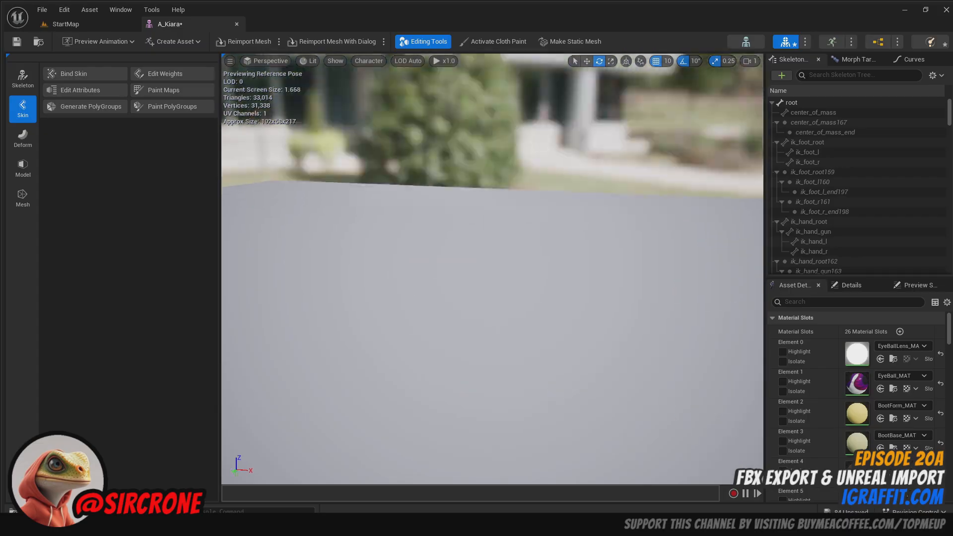
pyautogui.moveTo(492, 268); pyautogui.dragTo(565, 238)
pyautogui.moveTo(514, 188); pyautogui.dragTo(514, 226)
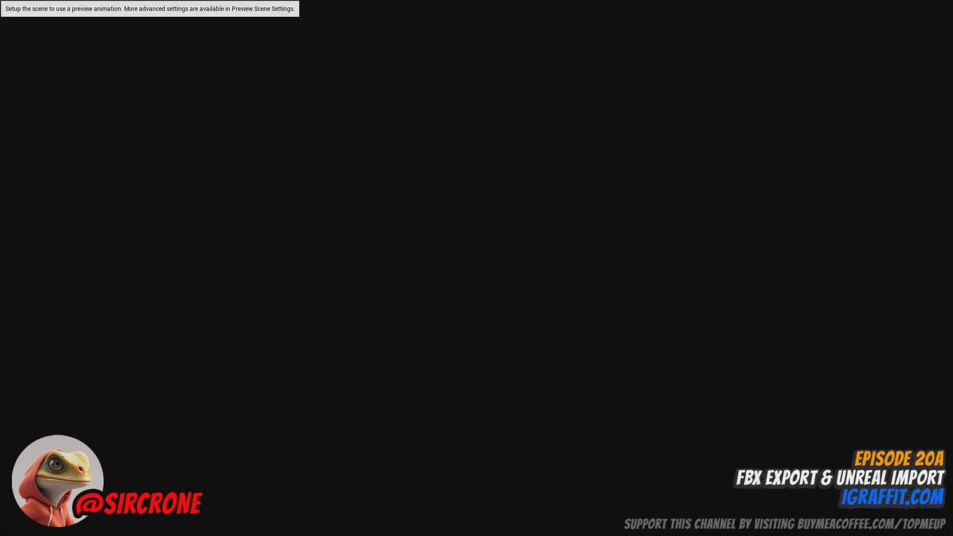
pyautogui.click(99, 41)
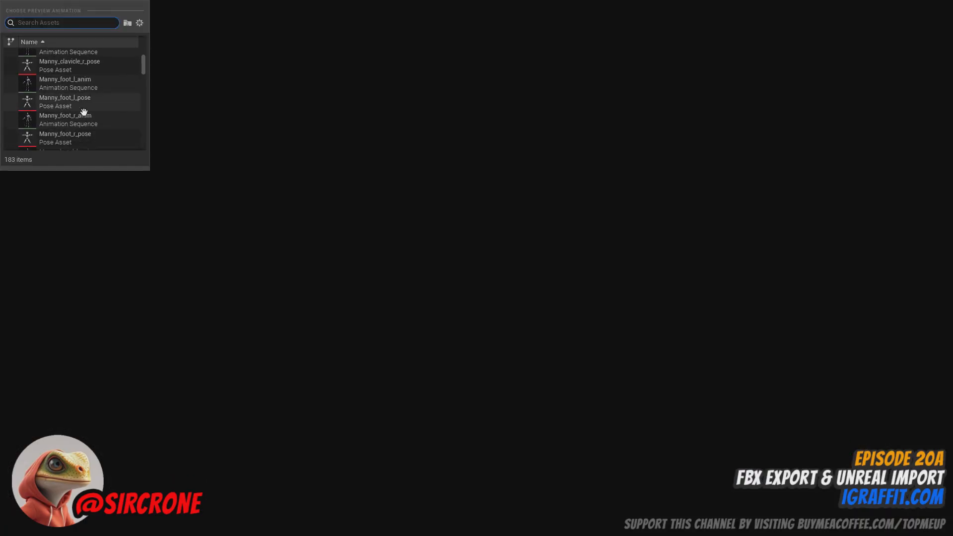
pyautogui.scroll(-3, 143, 117)
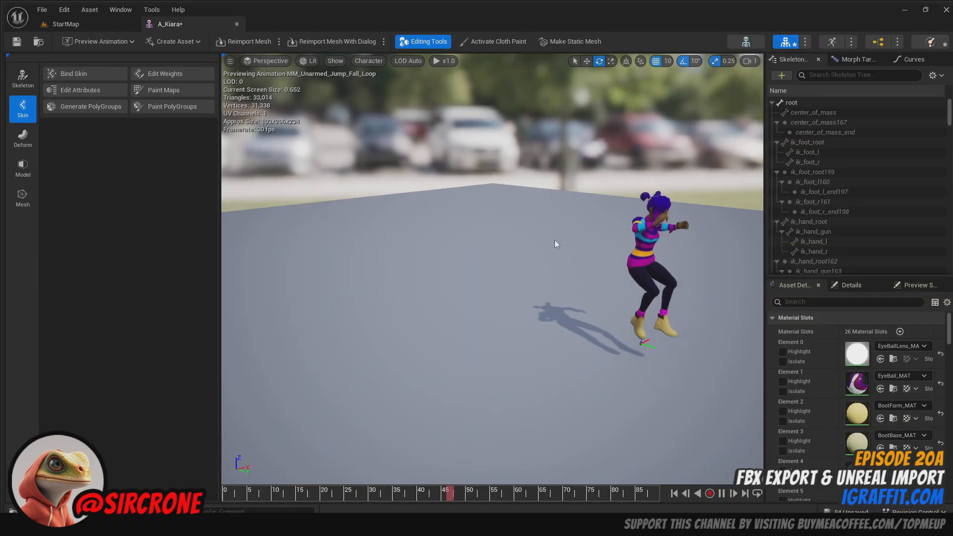
# - Examine how Kiara's sweater, shoulders and neckline deform from the front during the jump fall animation
pyautogui.moveTo(554, 240); pyautogui.dragTo(496, 198)
pyautogui.moveTo(496, 199); pyautogui.dragTo(496, 253, button='middle')
pyautogui.scroll(3, 493, 269)
pyautogui.moveTo(557, 240); pyautogui.dragTo(558, 290)
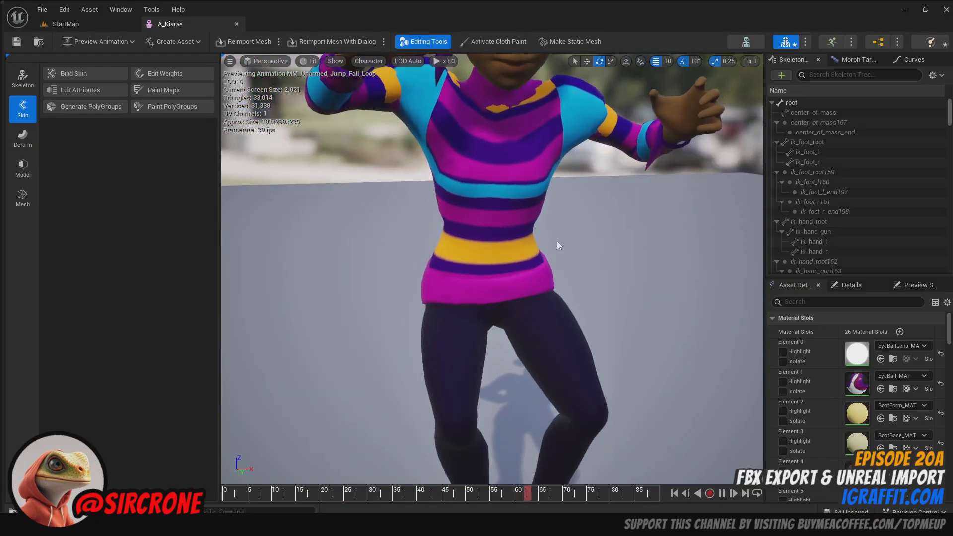
pyautogui.moveTo(558, 240); pyautogui.dragTo(557, 194, button='right')
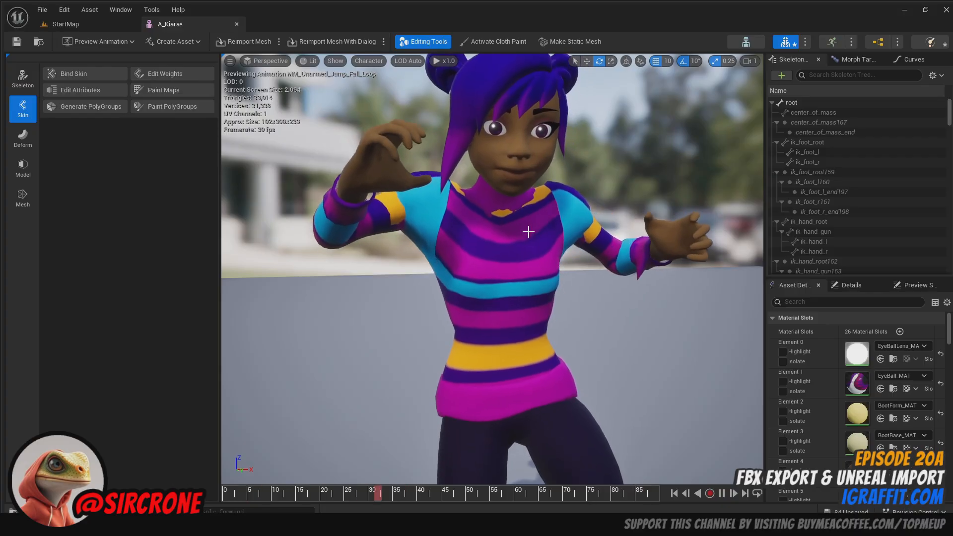
pyautogui.scroll(-3, 529, 232)
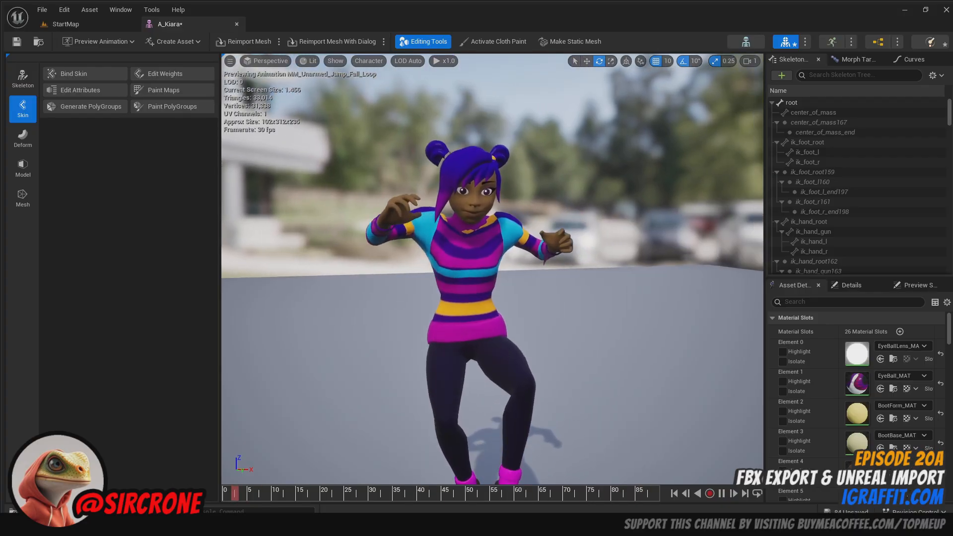
pyautogui.moveTo(529, 232)
pyautogui.mouseDown(button='right')
pyautogui.moveTo(510, 233)
pyautogui.moveTo(540, 232)
pyautogui.moveTo(539, 242)
pyautogui.mouseUp(button='right')
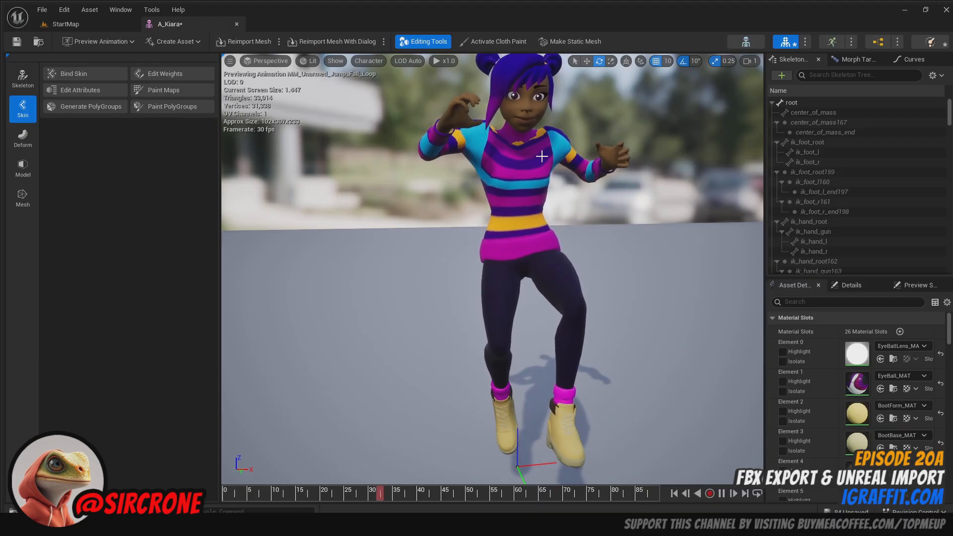
pyautogui.moveTo(539, 167); pyautogui.dragTo(610, 206, button='right')
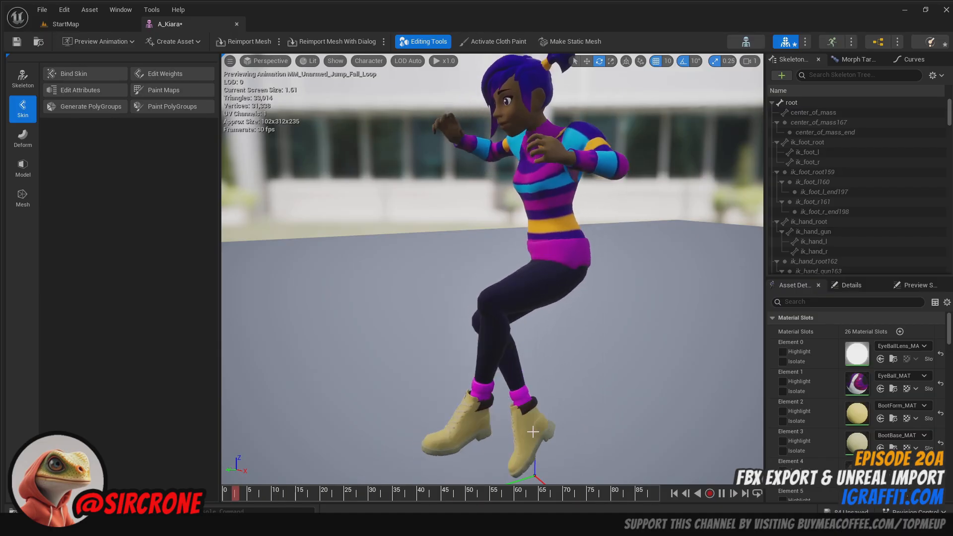
# - Examine Kiara's leggings and boots, and the sleeve cuffs around her wrists, from several sides while the animation plays
pyautogui.moveTo(550, 429); pyautogui.dragTo(685, 429, button='right')
pyautogui.moveTo(539, 354); pyautogui.dragTo(588, 370, button='right')
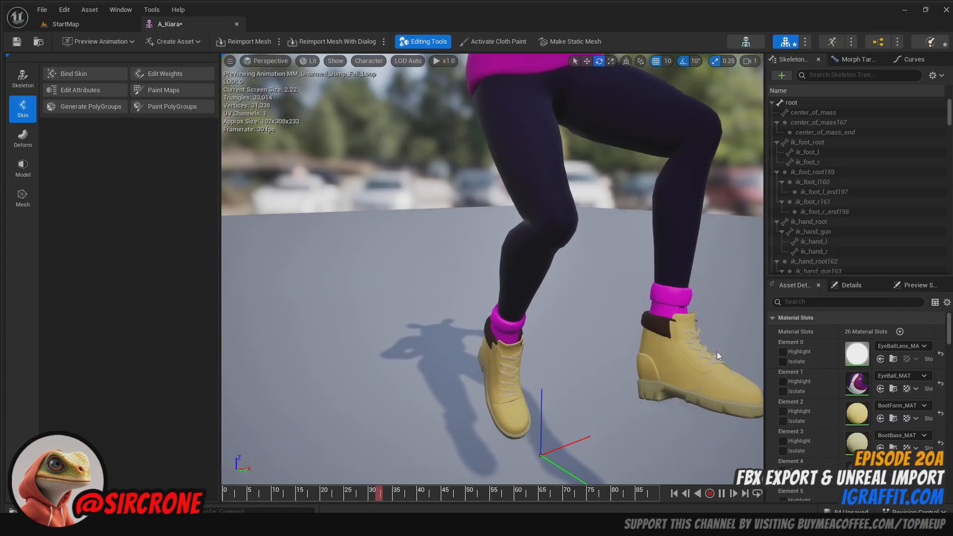
pyautogui.moveTo(674, 331); pyautogui.dragTo(674, 238, button='middle')
pyautogui.scroll(-3, 673, 332)
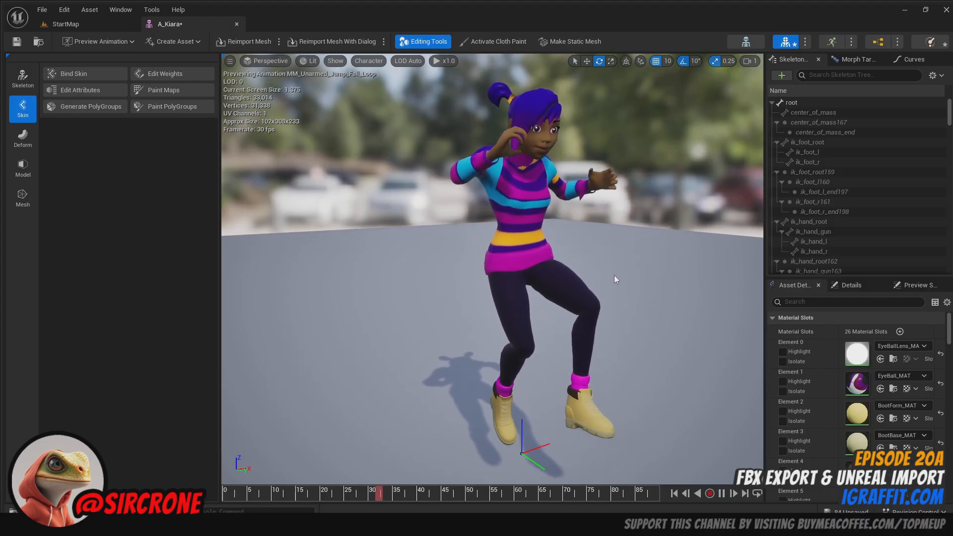
pyautogui.moveTo(583, 260); pyautogui.dragTo(620, 200)
pyautogui.moveTo(528, 199); pyautogui.dragTo(495, 254)
pyautogui.moveTo(542, 197); pyautogui.dragTo(509, 220)
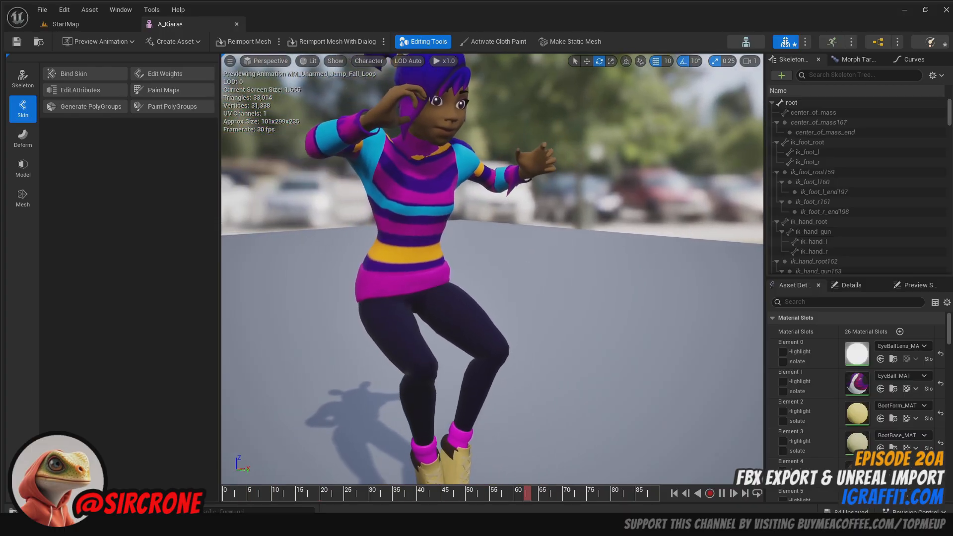
pyautogui.moveTo(509, 220); pyautogui.dragTo(517, 196)
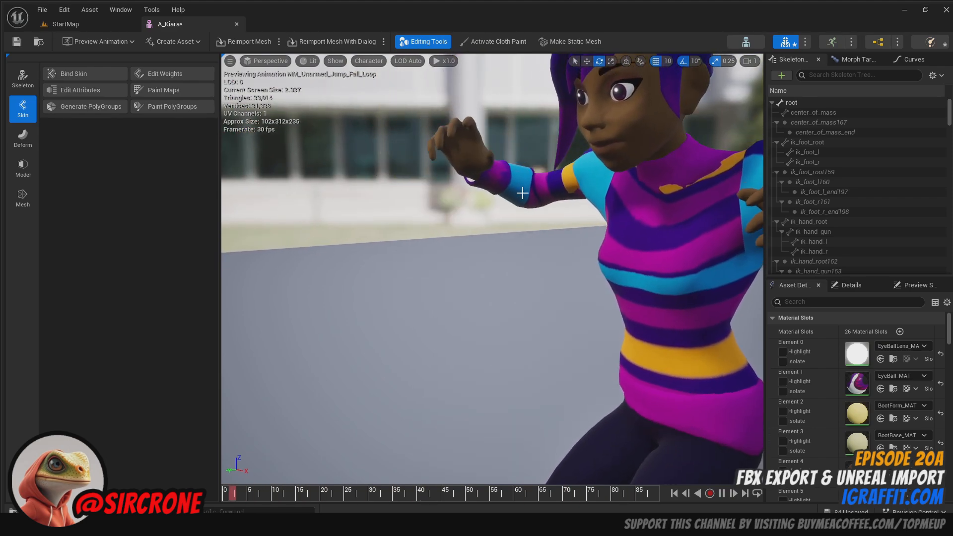
pyautogui.moveTo(522, 192); pyautogui.dragTo(493, 218)
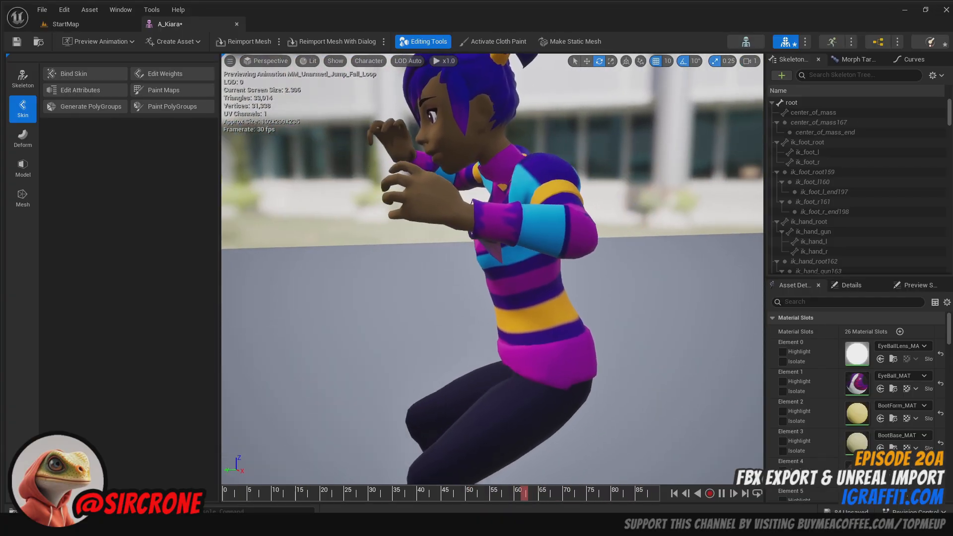
pyautogui.moveTo(447, 180); pyautogui.dragTo(447, 213)
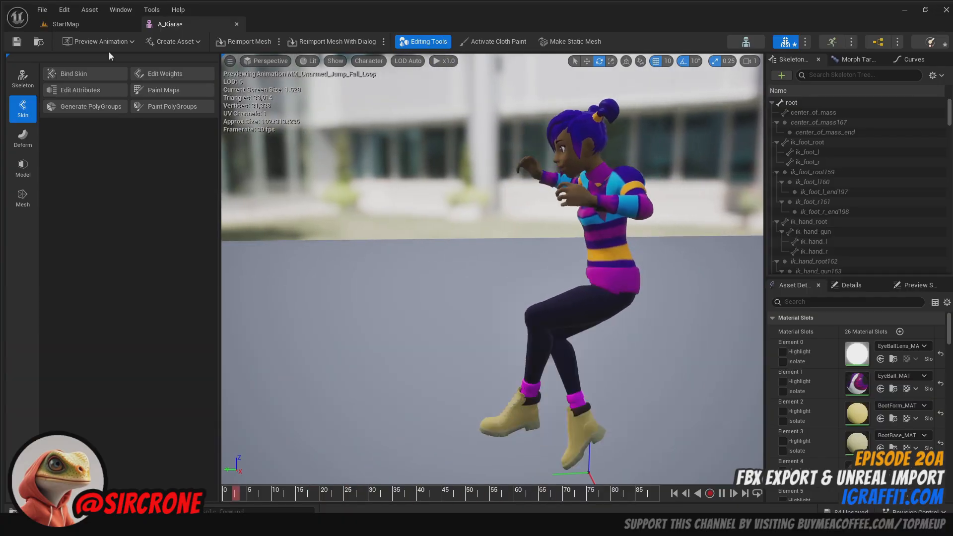
# - Switch the preview animation to UE5_GAS_WALK_M_Neutral_Walk_Loop_LR_offset and inspect the walking character from the side
pyautogui.click(99, 42)
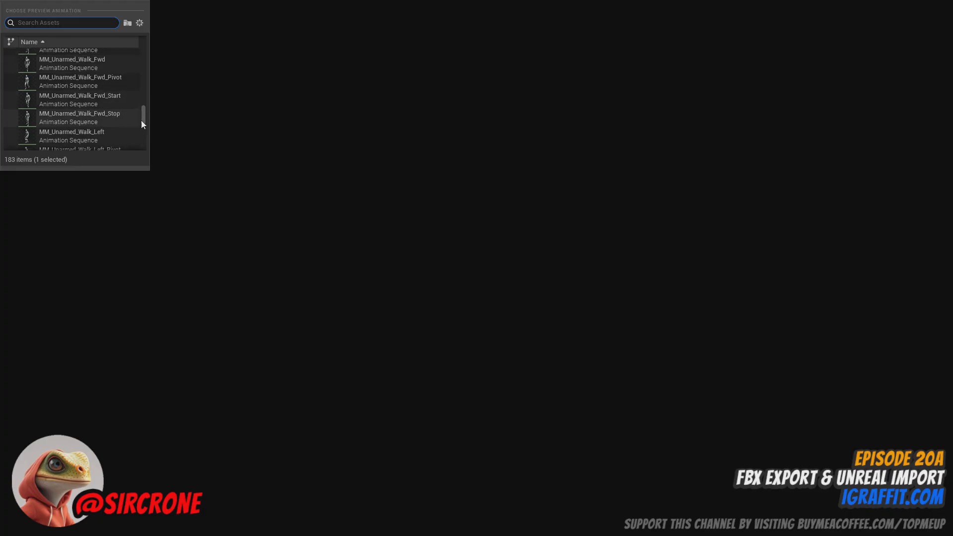
pyautogui.moveTo(142, 121); pyautogui.dragTo(142, 141)
pyautogui.click(88, 110)
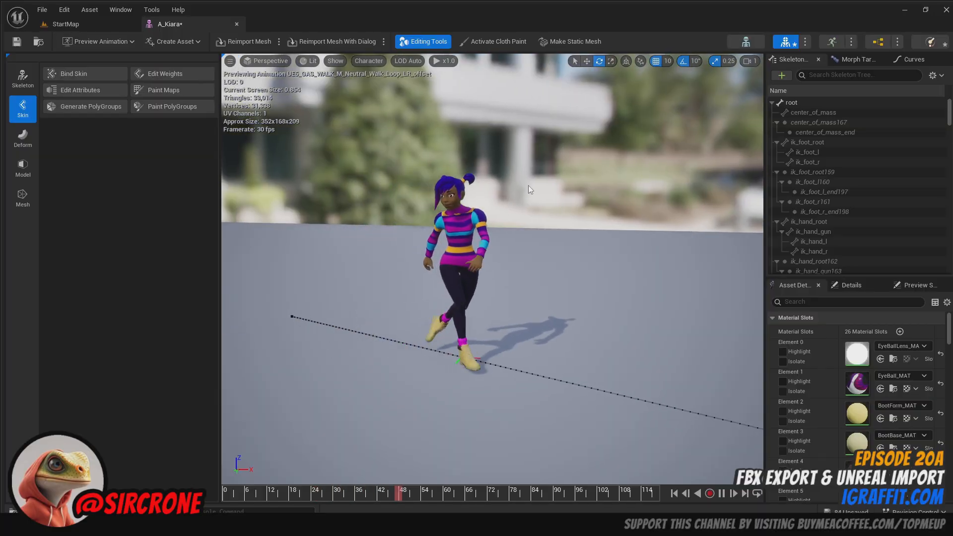
pyautogui.moveTo(531, 187); pyautogui.dragTo(615, 187, button='right')
pyautogui.moveTo(548, 198)
pyautogui.mouseDown(button='right')
pyautogui.moveTo(422, 199)
pyautogui.moveTo(620, 208)
pyautogui.moveTo(552, 209)
pyautogui.mouseUp(button='right')
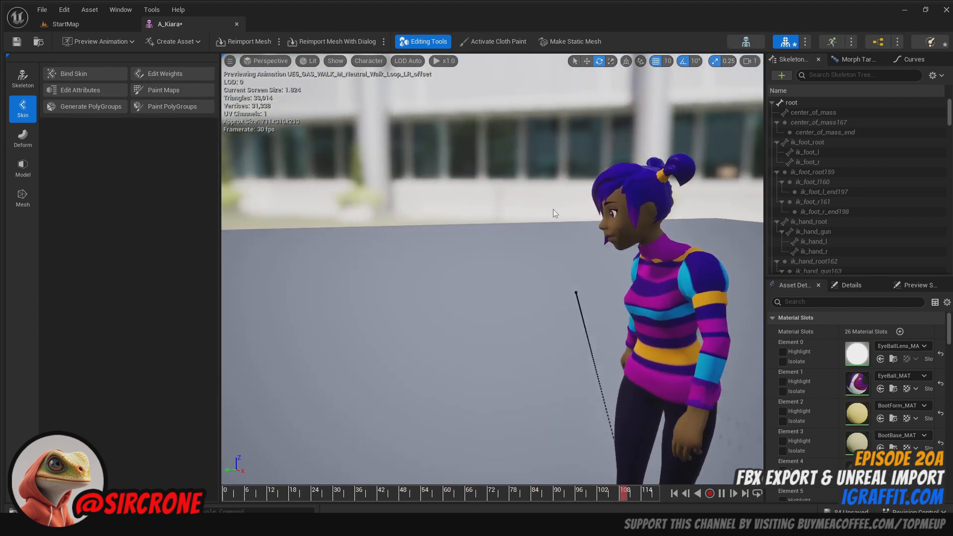
pyautogui.moveTo(572, 215); pyautogui.dragTo(640, 215, button='right')
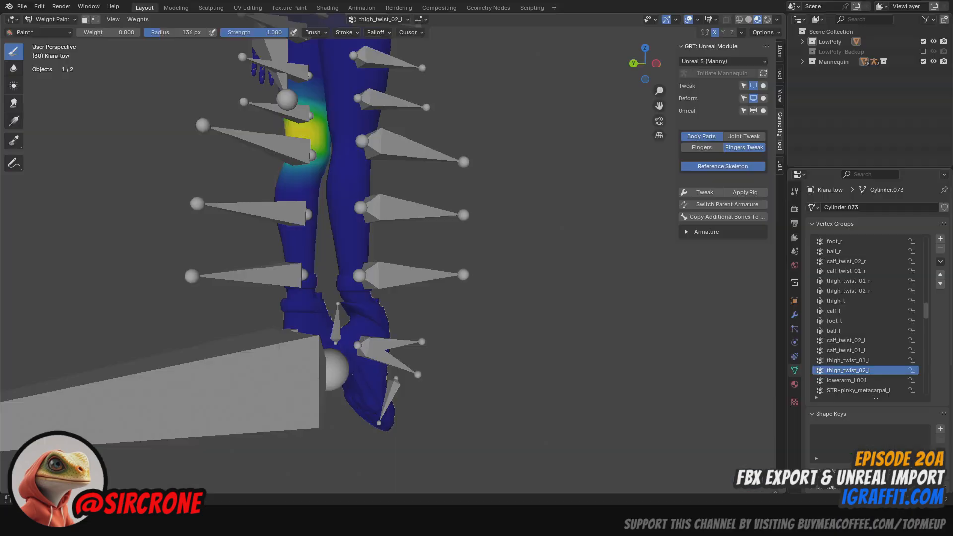
# - In Blender, choose Kiara_low's foot_r vertex group and paint the right boot with weights 0.366 and 0.145 at strength 1.000
pyautogui.click(838, 320)
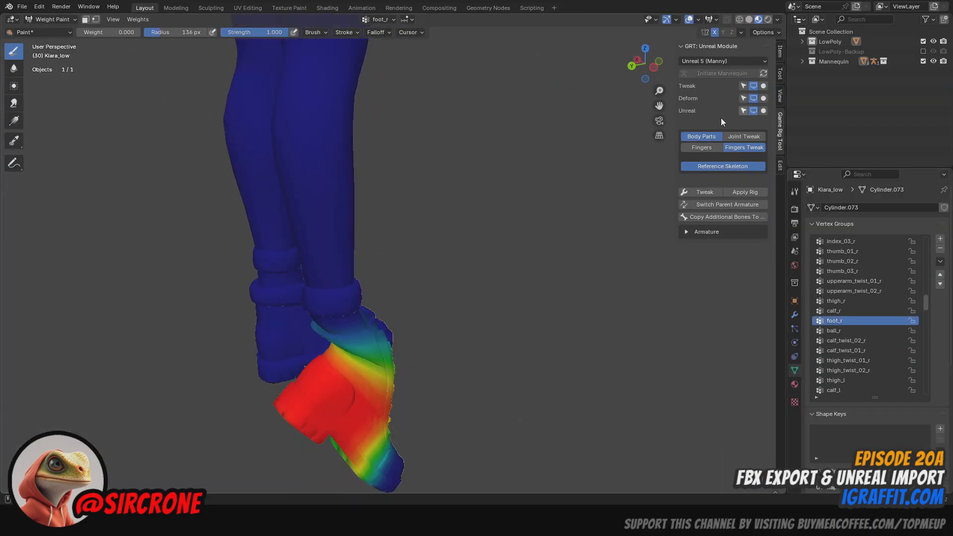
pyautogui.click(651, 65)
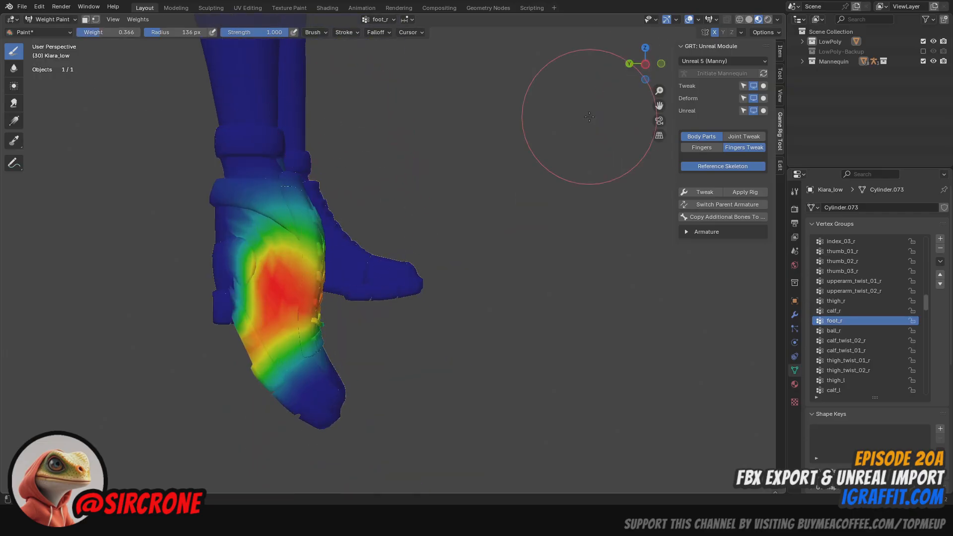
pyautogui.moveTo(203, 344); pyautogui.dragTo(190, 282)
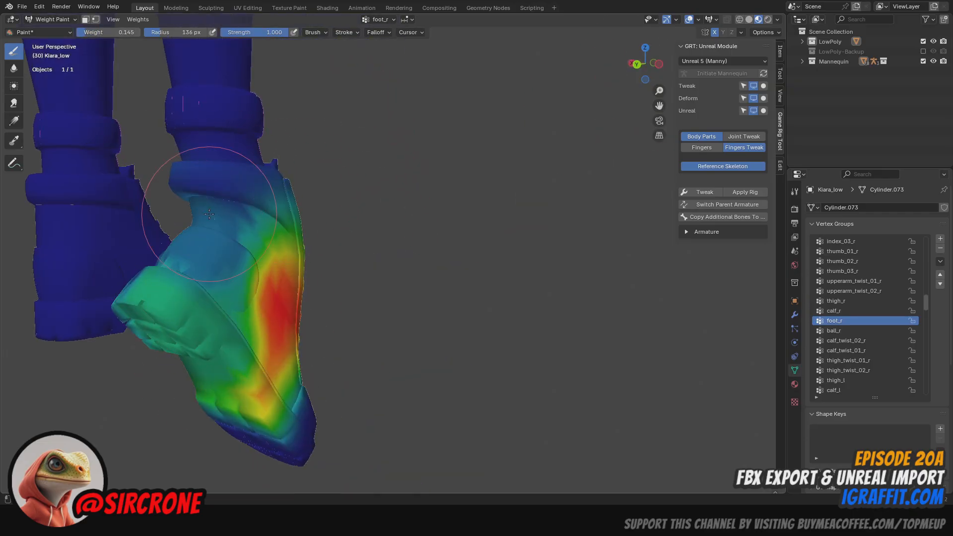
# - Paint down the foot_r weights across the right boot using weights 0.000 and 0.076 at strength 0.201
pyautogui.moveTo(209, 214)
pyautogui.mouseDown(button='middle')
pyautogui.moveTo(610, 68)
pyautogui.moveTo(474, 182)
pyautogui.mouseUp(button='middle')
pyautogui.moveTo(335, 94); pyautogui.dragTo(336, 226)
pyautogui.moveTo(645, 69); pyautogui.dragTo(757, 68)
pyautogui.moveTo(325, 258)
pyautogui.mouseDown()
pyautogui.moveTo(341, 370)
pyautogui.moveTo(322, 258)
pyautogui.mouseUp()
pyautogui.moveTo(645, 65); pyautogui.dragTo(422, 64)
pyautogui.moveTo(544, 260); pyautogui.dragTo(525, 278)
pyautogui.moveTo(635, 70); pyautogui.dragTo(747, 70)
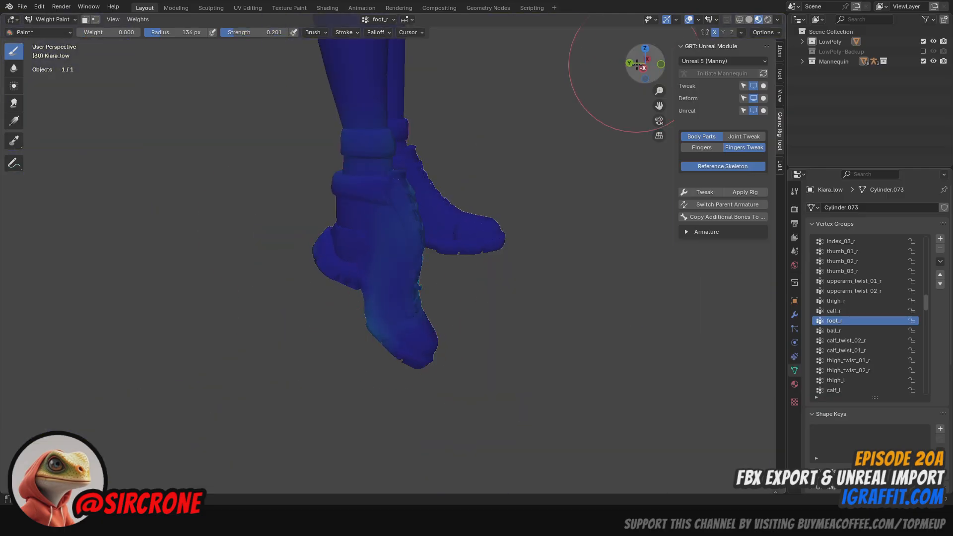
pyautogui.moveTo(458, 238); pyautogui.dragTo(497, 230, button='middle')
pyautogui.scroll(3, 496, 231)
pyautogui.moveTo(473, 267); pyautogui.dragTo(363, 274, button='middle')
pyautogui.scroll(-3, 363, 273)
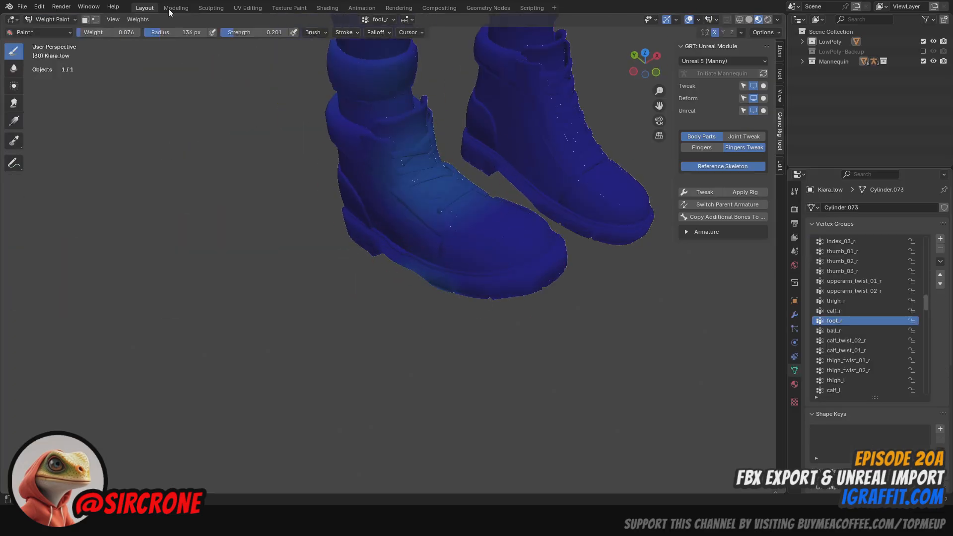
# - Choose the thigh_l vertex group and paint the left buttock and hip with weights 0.000 and 0.221 at strength 0.439
pyautogui.moveTo(386, 140); pyautogui.dragTo(347, 144, button='middle')
pyautogui.moveTo(346, 196); pyautogui.dragTo(779, 403, button='middle')
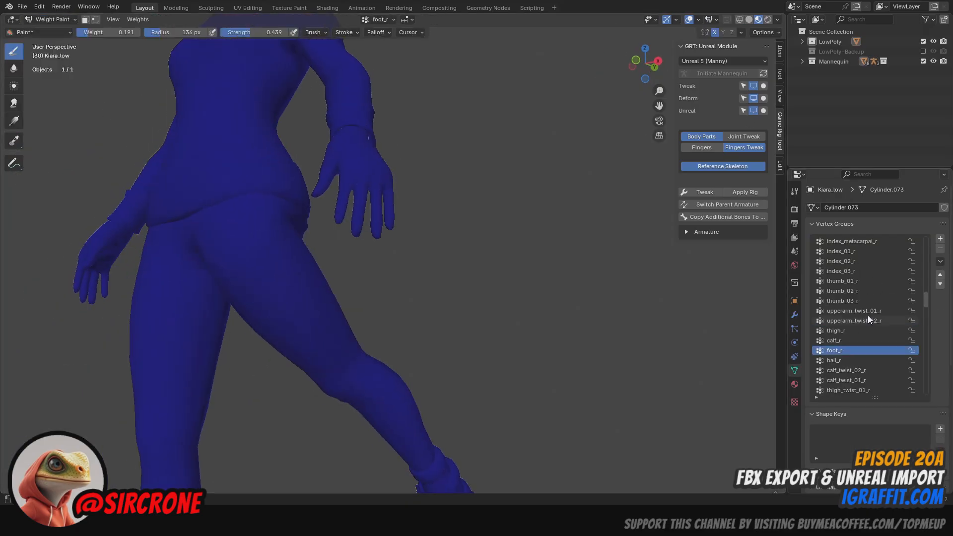
pyautogui.moveTo(245, 180)
pyautogui.mouseDown(button='middle')
pyautogui.moveTo(494, 117)
pyautogui.moveTo(384, 200)
pyautogui.moveTo(646, 64)
pyautogui.moveTo(230, 111)
pyautogui.mouseUp(button='middle')
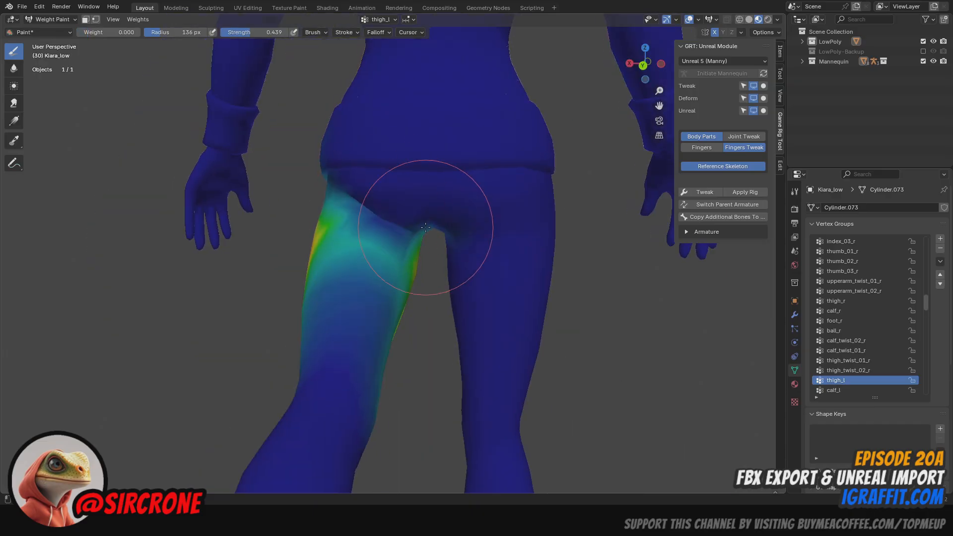
pyautogui.moveTo(426, 227)
pyautogui.mouseDown(button='middle')
pyautogui.moveTo(378, 187)
pyautogui.moveTo(297, 208)
pyautogui.mouseUp(button='middle')
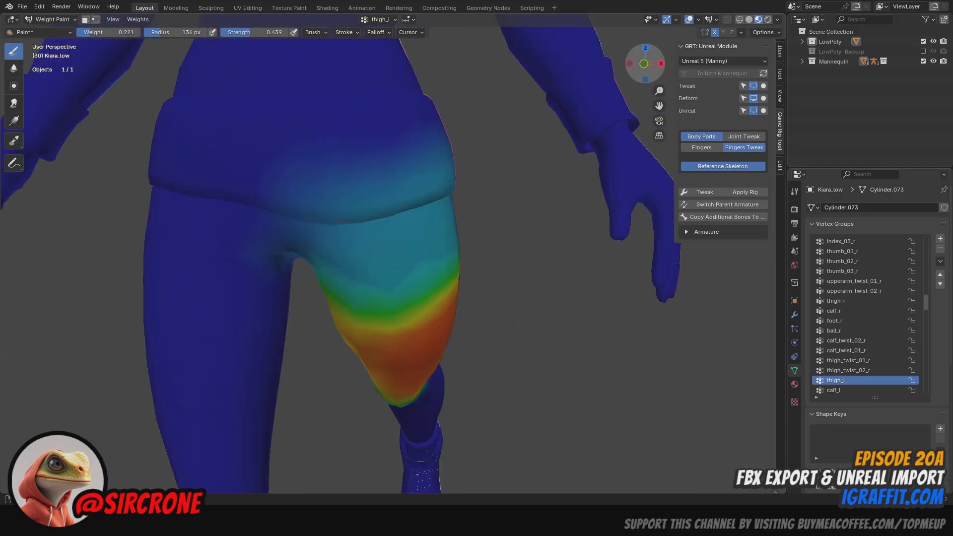
pyautogui.moveTo(644, 63); pyautogui.dragTo(664, 64)
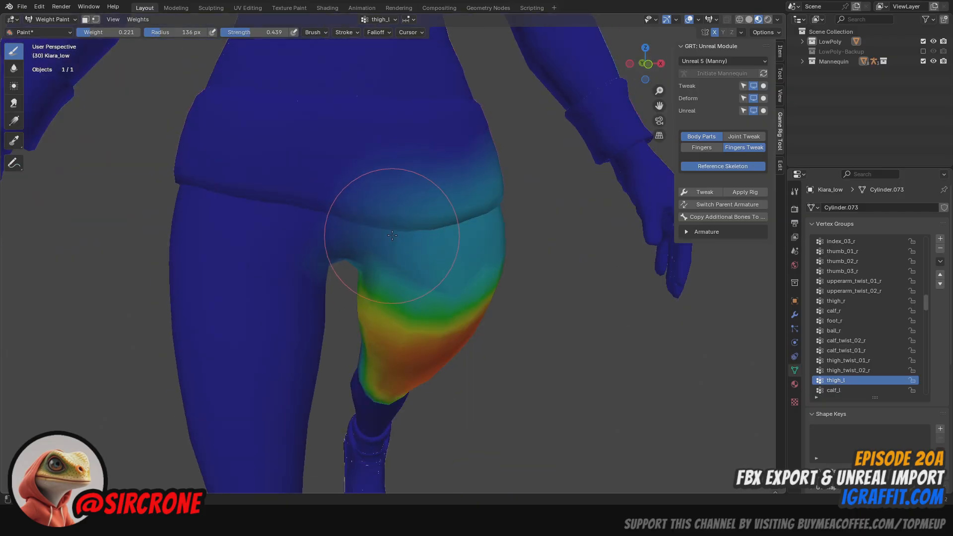
pyautogui.moveTo(294, 159)
pyautogui.mouseDown(button='middle')
pyautogui.moveTo(362, 324)
pyautogui.moveTo(422, 372)
pyautogui.mouseUp(button='middle')
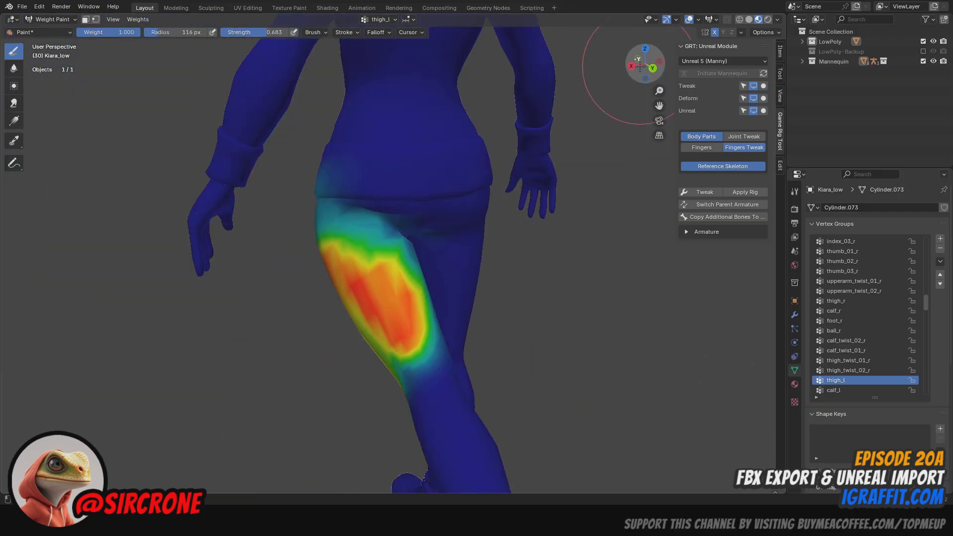
# - Fill the left thigh's thigh_l weights using weights 1.000 and 0.000, radius 116 px and strength 0.683, and save the file
pyautogui.moveTo(377, 238); pyautogui.dragTo(393, 234, button='middle')
pyautogui.scroll(4, 394, 233)
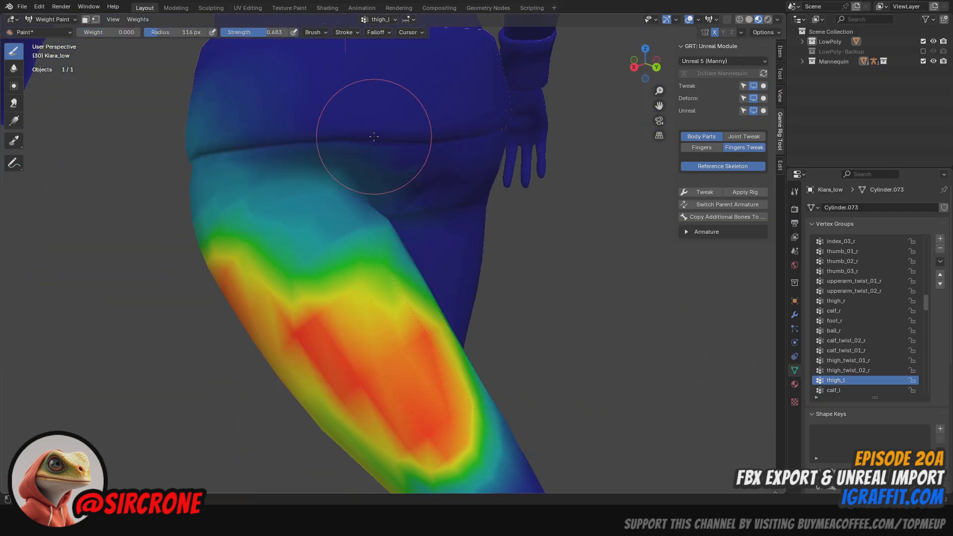
pyautogui.moveTo(643, 66)
pyautogui.mouseDown()
pyautogui.moveTo(591, 65)
pyautogui.moveTo(844, 63)
pyautogui.moveTo(459, 65)
pyautogui.mouseUp()
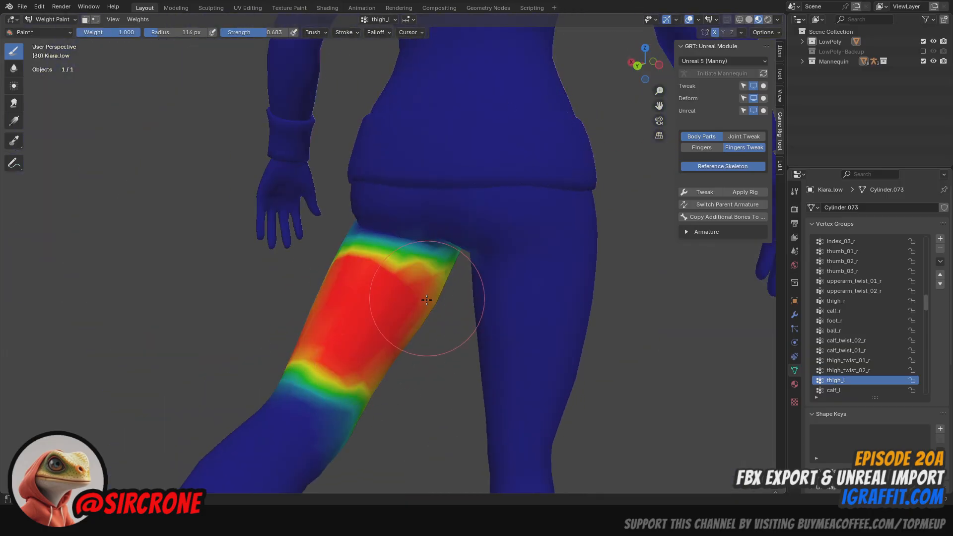
pyautogui.moveTo(643, 63); pyautogui.dragTo(754, 64)
pyautogui.moveTo(425, 253); pyautogui.dragTo(388, 294)
pyautogui.moveTo(644, 63)
pyautogui.mouseDown()
pyautogui.moveTo(734, 35)
pyautogui.moveTo(843, 54)
pyautogui.moveTo(942, 39)
pyautogui.mouseUp()
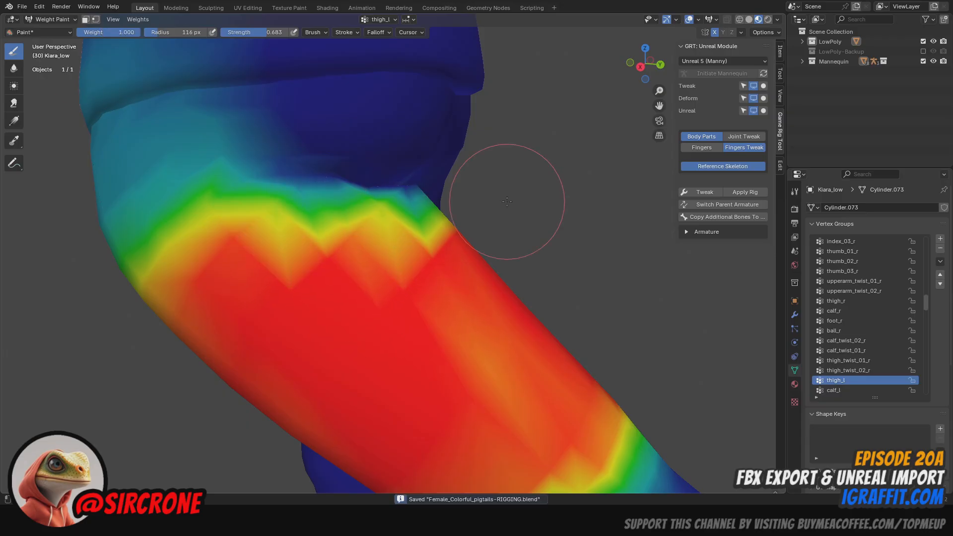
pyautogui.hotkey('ctrl', 's')
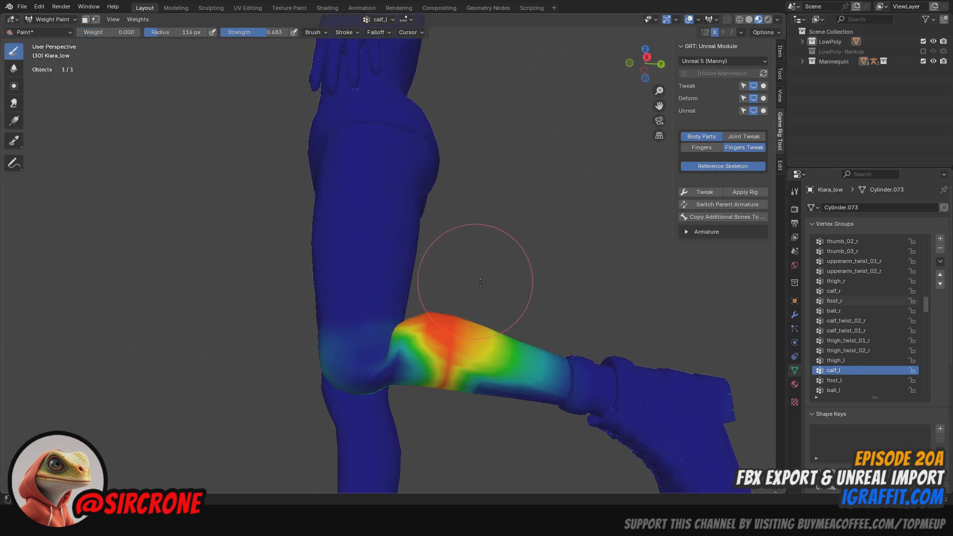
# - Choose the calf_l vertex group and paint down its weights around the bent left knee with weight 0.000 at strength 0.683
pyautogui.moveTo(480, 282)
pyautogui.mouseDown(button='middle')
pyautogui.moveTo(457, 314)
pyautogui.moveTo(165, 92)
pyautogui.mouseUp(button='middle')
pyautogui.moveTo(648, 67)
pyautogui.mouseDown(button='middle')
pyautogui.moveTo(308, 382)
pyautogui.moveTo(563, 436)
pyautogui.moveTo(478, 319)
pyautogui.moveTo(318, 397)
pyautogui.moveTo(309, 295)
pyautogui.moveTo(88, 63)
pyautogui.mouseUp(button='middle')
pyautogui.hotkey('shift', 'x')
pyautogui.moveTo(369, 105)
pyautogui.mouseDown(button='middle')
pyautogui.moveTo(476, 129)
pyautogui.moveTo(570, 85)
pyautogui.moveTo(477, 181)
pyautogui.mouseUp(button='middle')
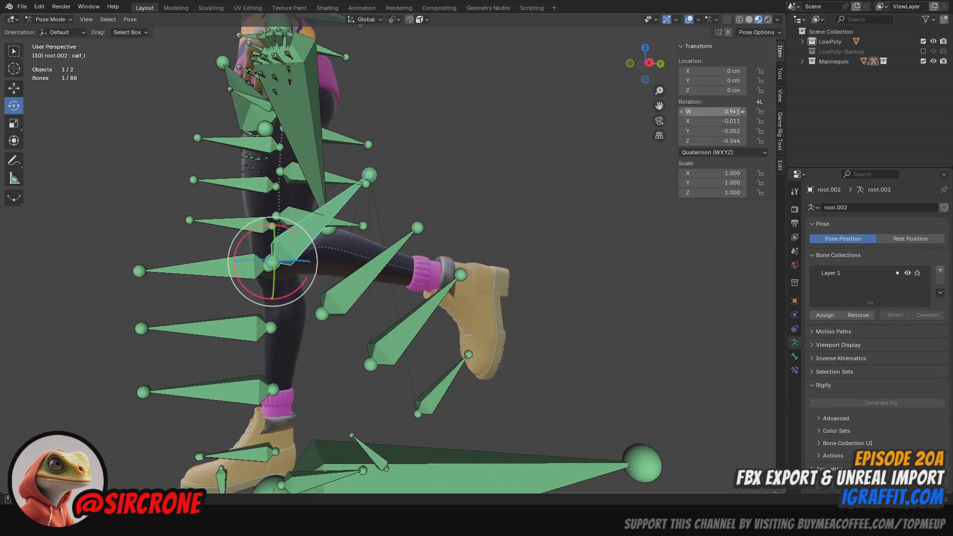
# - Reset the calf_l bone's rotation and rotate the left foot bone so the boot's toe points down, then leave Pose Mode
pyautogui.press('BackSpace')
pyautogui.press('BackSpace')
pyautogui.press('BackSpace')
pyautogui.press('BackSpace')
pyautogui.moveTo(645, 64); pyautogui.dragTo(764, 65)
pyautogui.click(318, 394)
pyautogui.moveTo(481, 378); pyautogui.dragTo(483, 382)
pyautogui.click(484, 382)
pyautogui.moveTo(483, 382); pyautogui.dragTo(285, 355, button='middle')
pyautogui.hotkey('ctrl', 'Tab')
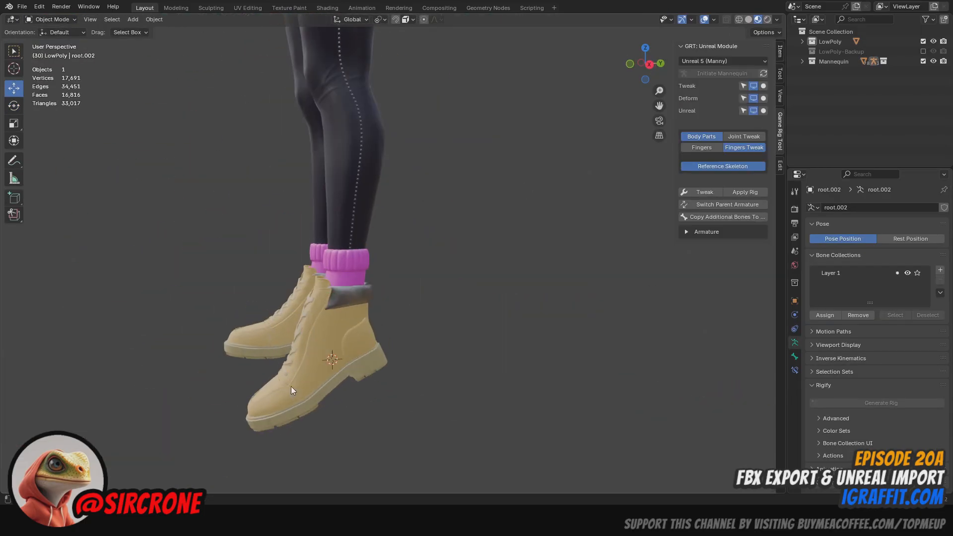
# - Return Kiara_low to Weight Paint and reduce the foot_l weights on the left boot's tongue and ankle with weight 0.000 at strength 0.683
pyautogui.click(291, 390)
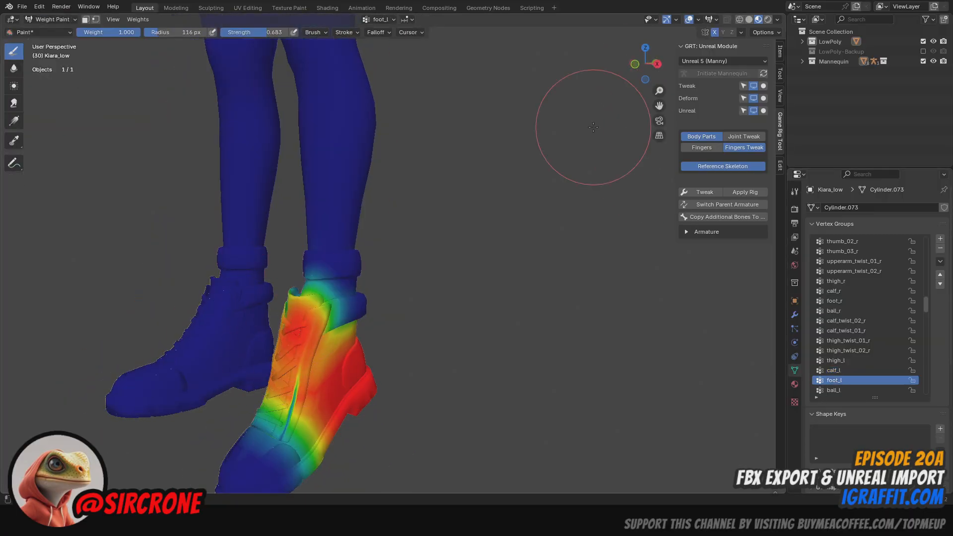
pyautogui.click(49, 19)
pyautogui.click(40, 37)
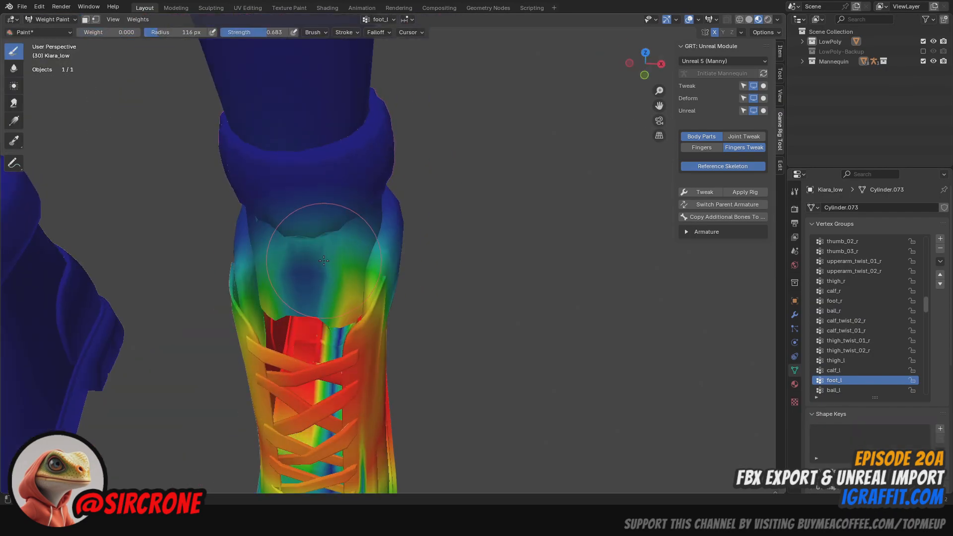
pyautogui.moveTo(645, 63); pyautogui.dragTo(669, 64)
pyautogui.moveTo(346, 239); pyautogui.dragTo(279, 237)
pyautogui.moveTo(645, 64)
pyautogui.mouseDown()
pyautogui.moveTo(615, 74)
pyautogui.moveTo(571, 69)
pyautogui.moveTo(615, 67)
pyautogui.mouseUp()
pyautogui.click(359, 258)
pyautogui.click(350, 289)
pyautogui.moveTo(350, 289)
pyautogui.mouseDown(button='middle')
pyautogui.moveTo(423, 253)
pyautogui.moveTo(398, 294)
pyautogui.moveTo(372, 291)
pyautogui.mouseUp(button='middle')
pyautogui.moveTo(332, 253); pyautogui.dragTo(403, 250, button='middle')
pyautogui.click(404, 250)
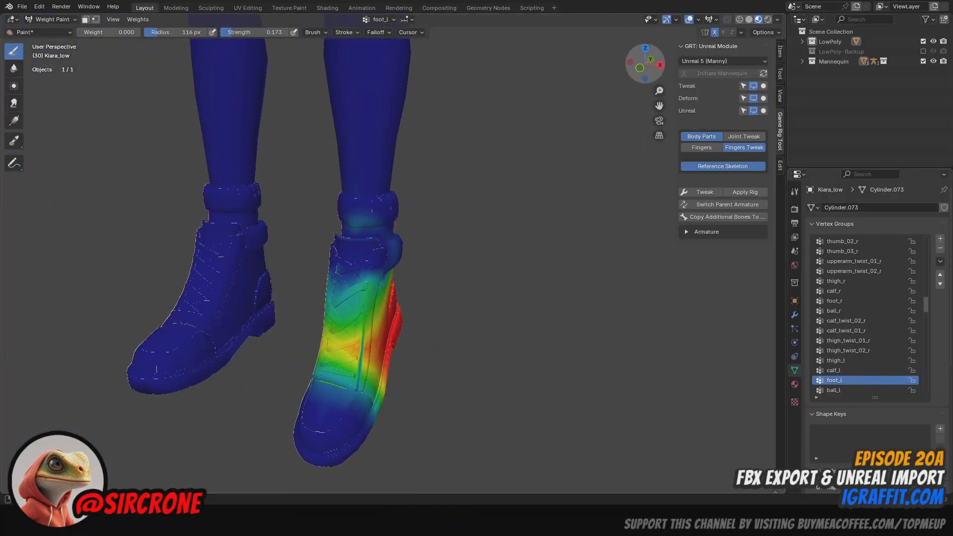
# - Refine the foot_l weights over the left boot's front and side using weights 0.000 and 1.000 at strength 0.173
pyautogui.moveTo(347, 248); pyautogui.dragTo(404, 309, button='middle')
pyautogui.moveTo(654, 67); pyautogui.dragTo(734, 70)
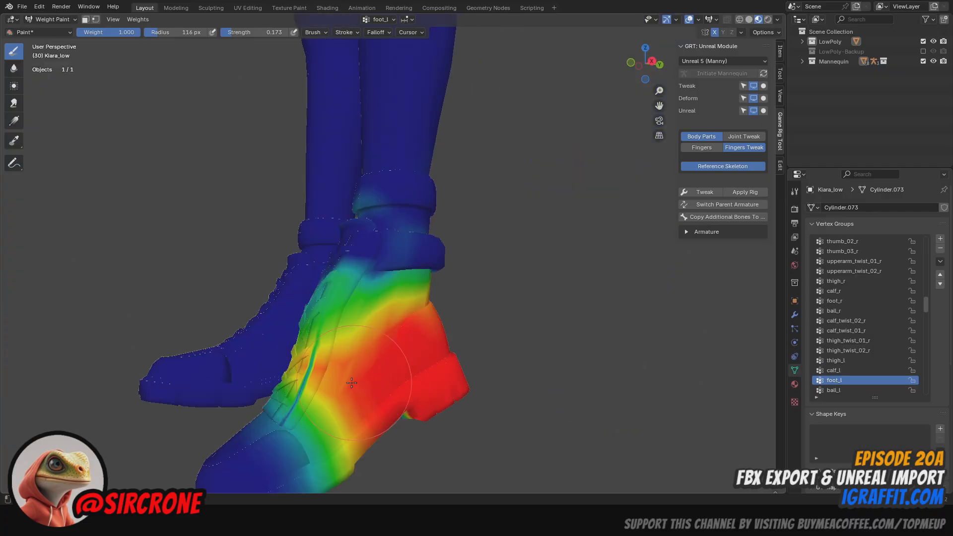
pyautogui.moveTo(355, 347); pyautogui.dragTo(376, 357, button='middle')
# - Put the root.002 armature in Pose Mode and open the selected bone's X rotation for editing
pyautogui.moveTo(650, 66)
pyautogui.mouseDown()
pyautogui.moveTo(704, 66)
pyautogui.moveTo(650, 66)
pyautogui.mouseUp()
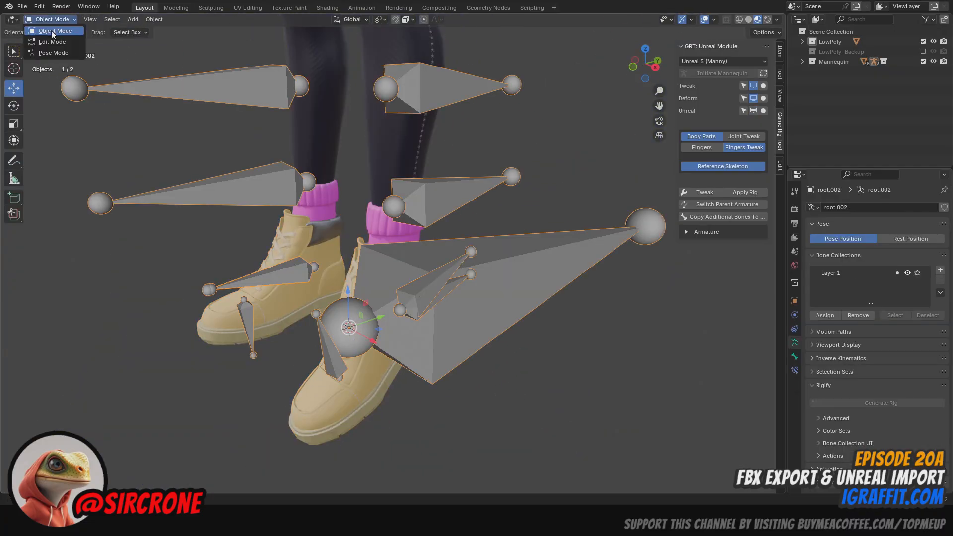
pyautogui.click(50, 45)
pyautogui.doubleClick(730, 121)
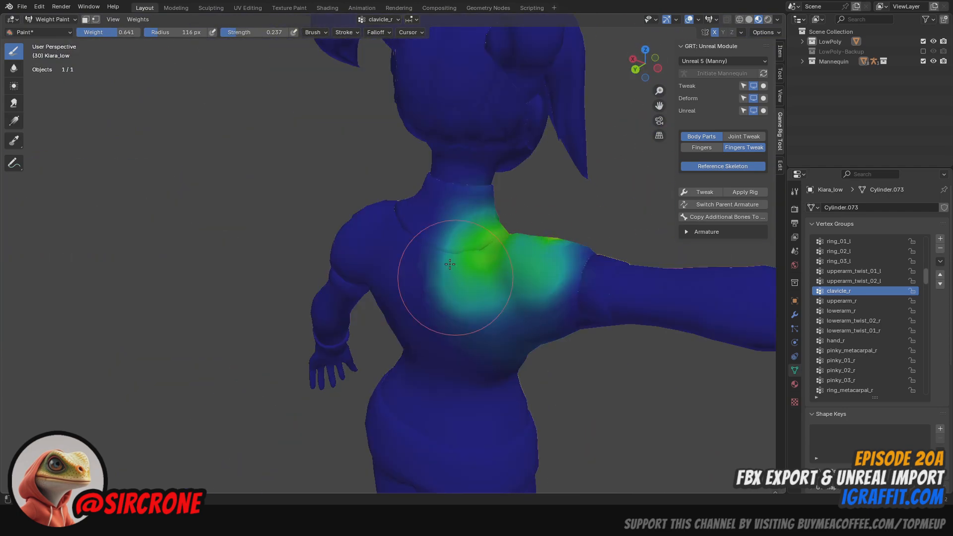
# - Choose the neck_01 vertex group and paint around the neck and collar with weights 0.298 and 0.206, radius 39 px and strength 0.763
pyautogui.click(843, 300)
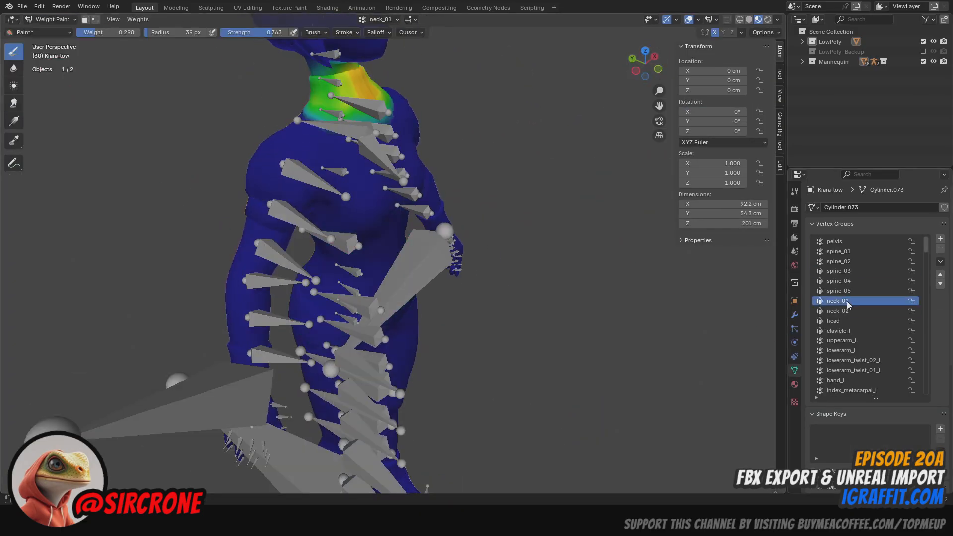
pyautogui.moveTo(650, 82); pyautogui.dragTo(653, 66, button='middle')
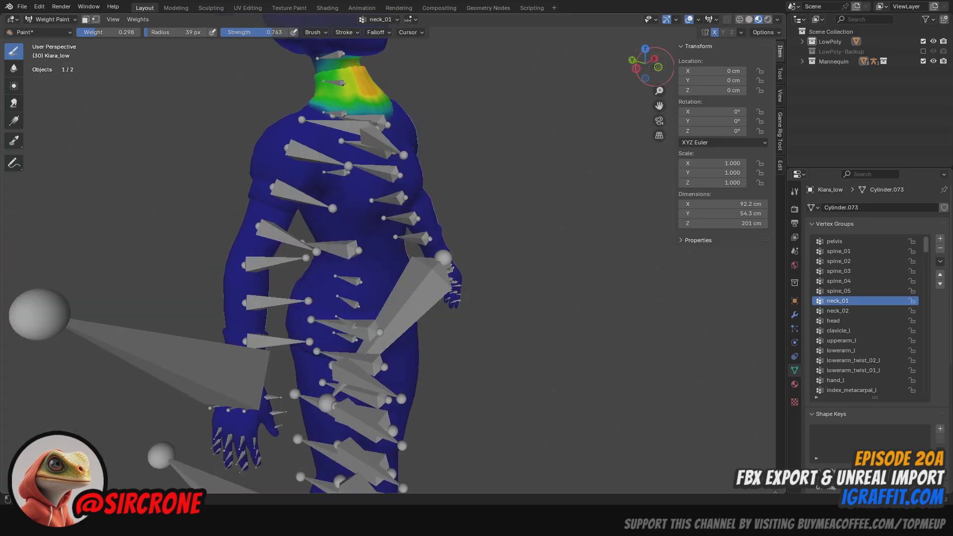
pyautogui.moveTo(360, 77); pyautogui.dragTo(477, 123, button='middle')
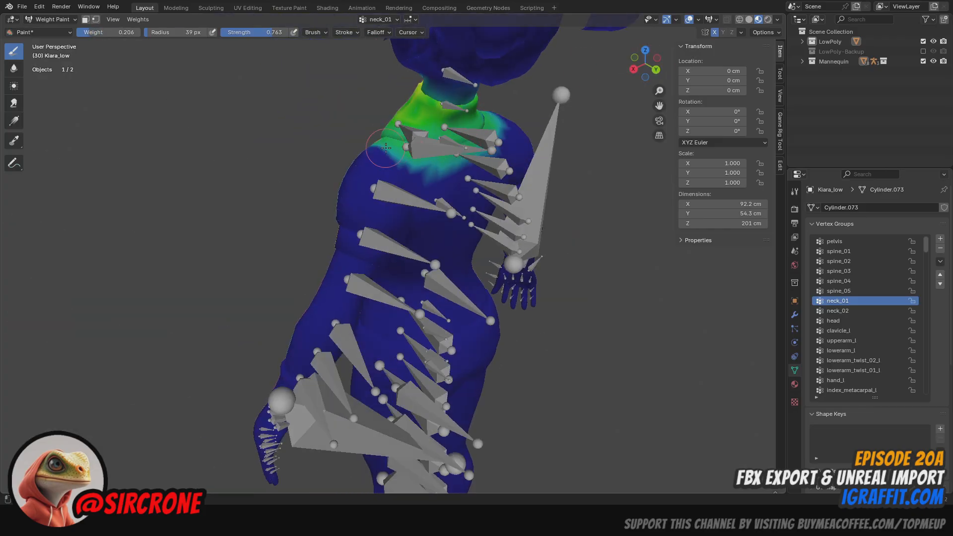
pyautogui.moveTo(386, 147); pyautogui.dragTo(473, 147, button='middle')
pyautogui.moveTo(432, 149); pyautogui.dragTo(482, 153)
pyautogui.moveTo(456, 151)
pyautogui.mouseDown(button='middle')
pyautogui.moveTo(491, 133)
pyautogui.moveTo(422, 163)
pyautogui.mouseUp(button='middle')
pyautogui.scroll(4, 446, 129)
pyautogui.moveTo(449, 134); pyautogui.dragTo(307, 139, button='middle')
# - Switch modes and return Kiara_low to Weight Paint, then save the file
pyautogui.click(51, 19)
pyautogui.click(65, 42)
pyautogui.click(51, 20)
pyautogui.click(49, 74)
pyautogui.moveTo(377, 248); pyautogui.dragTo(218, 248, button='middle')
pyautogui.hotkey('ctrl', 's')
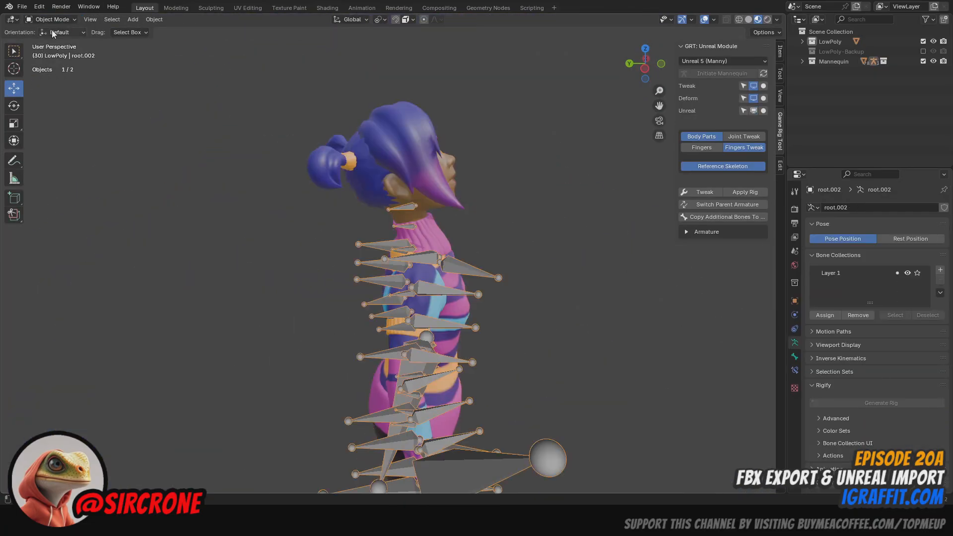
# - Rotate the right thigh bone backward and paint the thigh_r weights with weight 0.000, radius 39 px and strength 0.763
pyautogui.moveTo(645, 64); pyautogui.dragTo(659, 99)
pyautogui.moveTo(659, 105); pyautogui.dragTo(659, 59)
pyautogui.click(348, 166)
pyautogui.moveTo(359, 163); pyautogui.dragTo(347, 171)
pyautogui.moveTo(644, 63); pyautogui.dragTo(615, 65)
pyautogui.moveTo(453, 226); pyautogui.dragTo(445, 189)
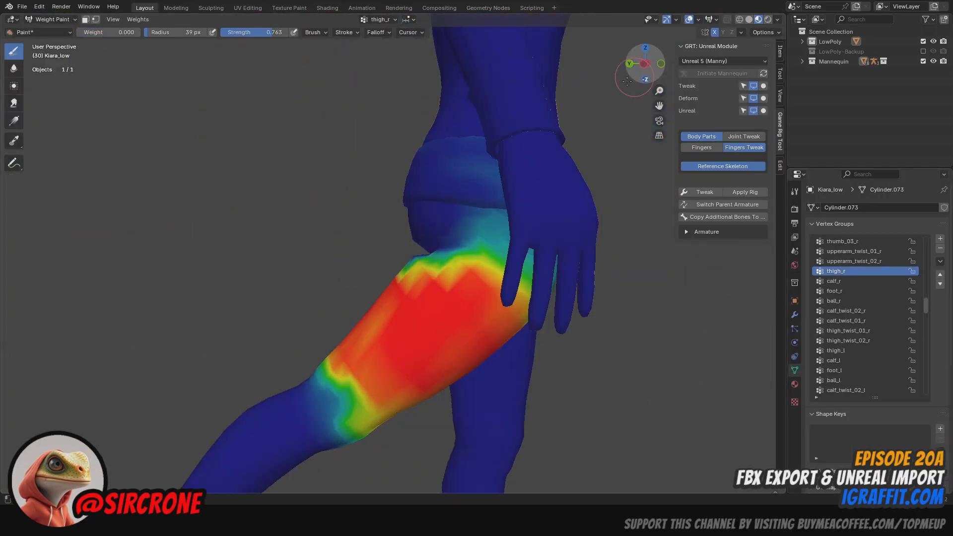
# - Blend the thigh_r weights around the right hip using a custom falloff, weight 0.832, radius 217 px and strength 0.122
pyautogui.moveTo(238, 149); pyautogui.dragTo(347, 148, button='middle')
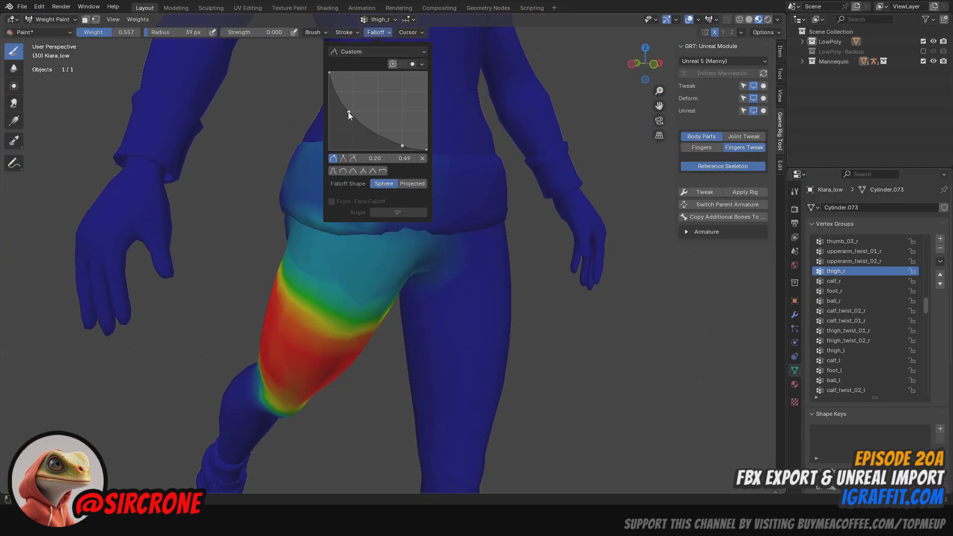
pyautogui.moveTo(645, 63); pyautogui.dragTo(744, 65)
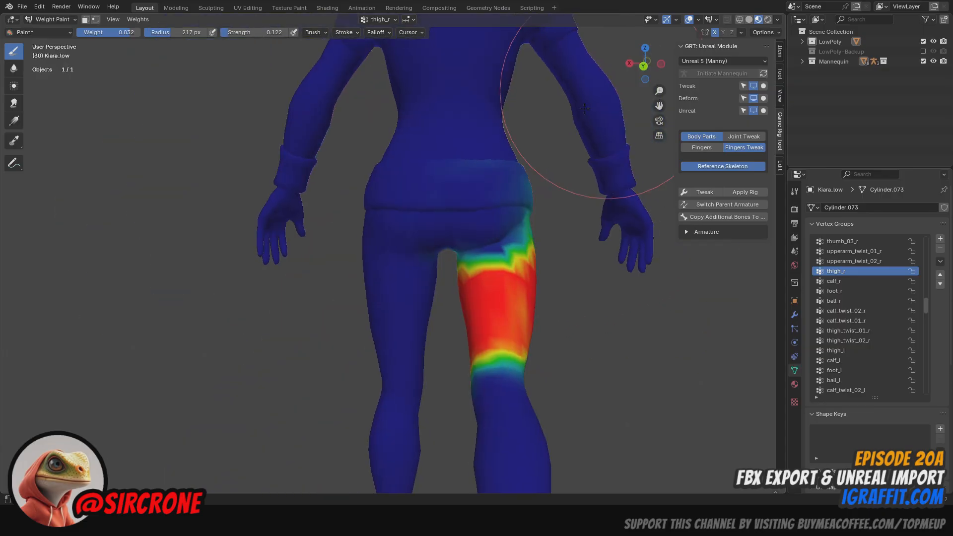
pyautogui.moveTo(490, 164); pyautogui.dragTo(476, 174)
pyautogui.moveTo(645, 64); pyautogui.dragTo(611, 64)
pyautogui.moveTo(447, 168); pyautogui.dragTo(466, 183)
pyautogui.moveTo(645, 63); pyautogui.dragTo(680, 65)
pyautogui.moveTo(596, 149)
pyautogui.mouseDown(button='middle')
pyautogui.moveTo(574, 106)
pyautogui.moveTo(213, 170)
pyautogui.moveTo(436, 277)
pyautogui.mouseUp(button='middle')
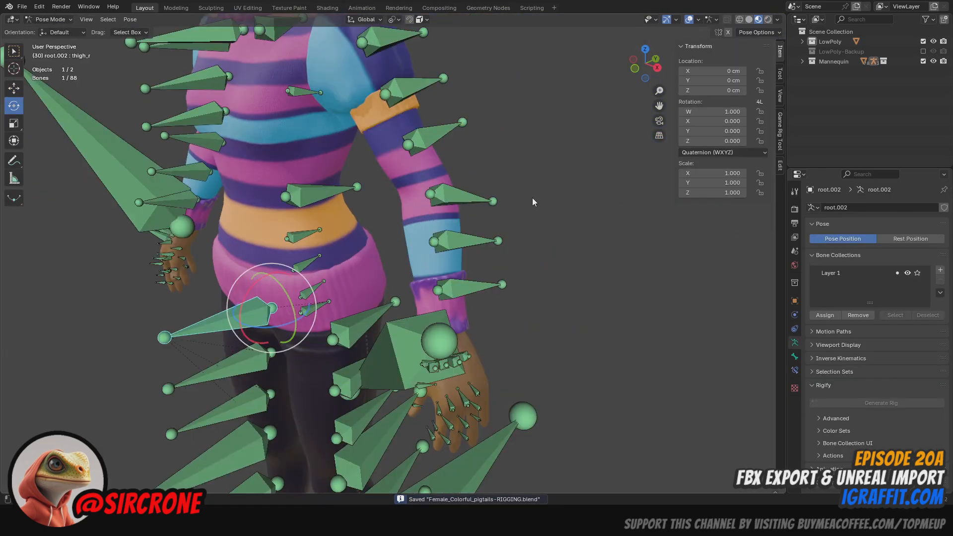